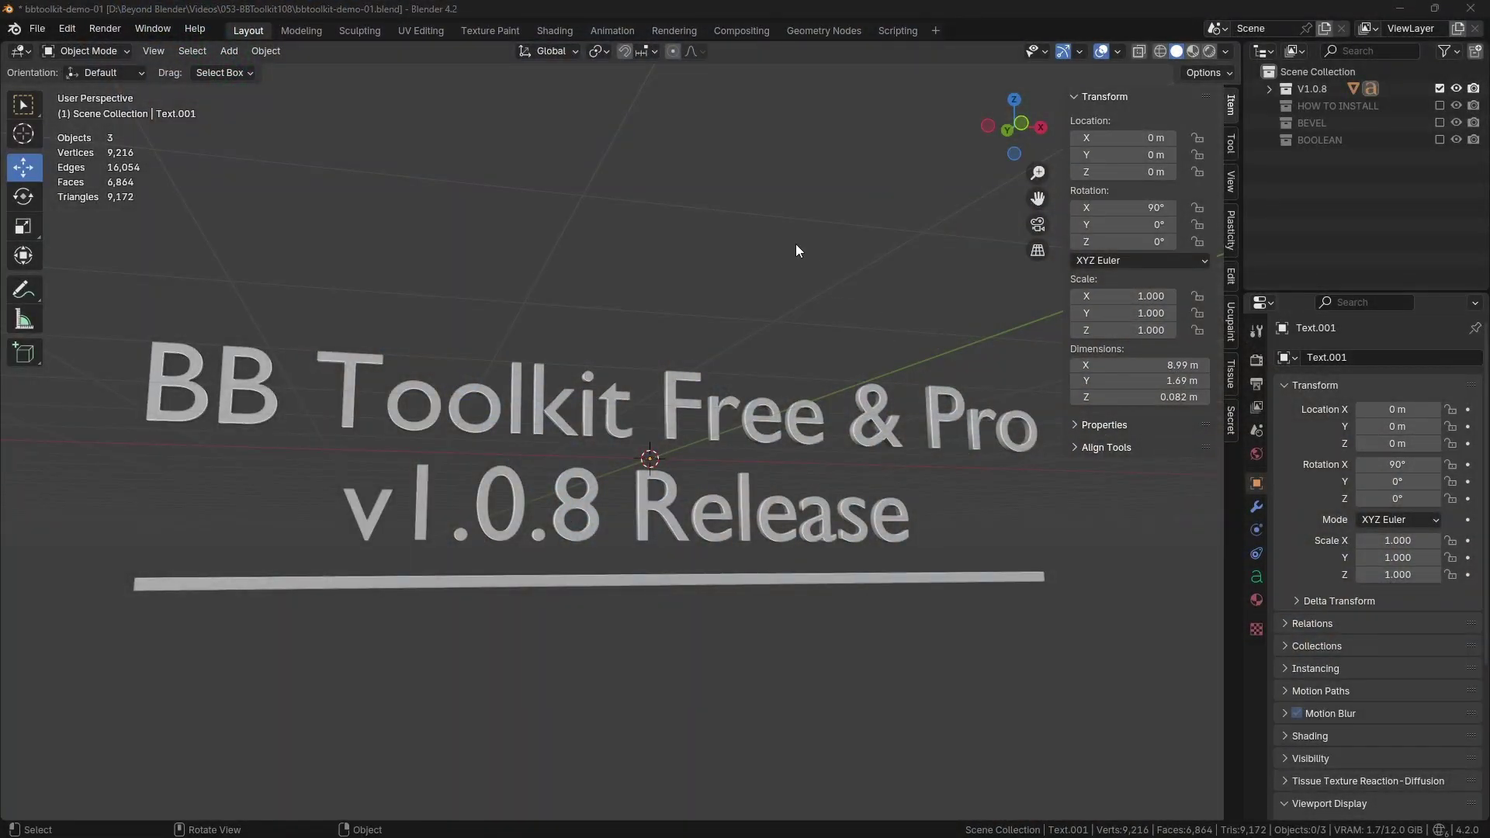
# - Orbit the viewport around the BB Toolkit release title text
pyautogui.moveTo(792, 259); pyautogui.dragTo(785, 272, button='middle')
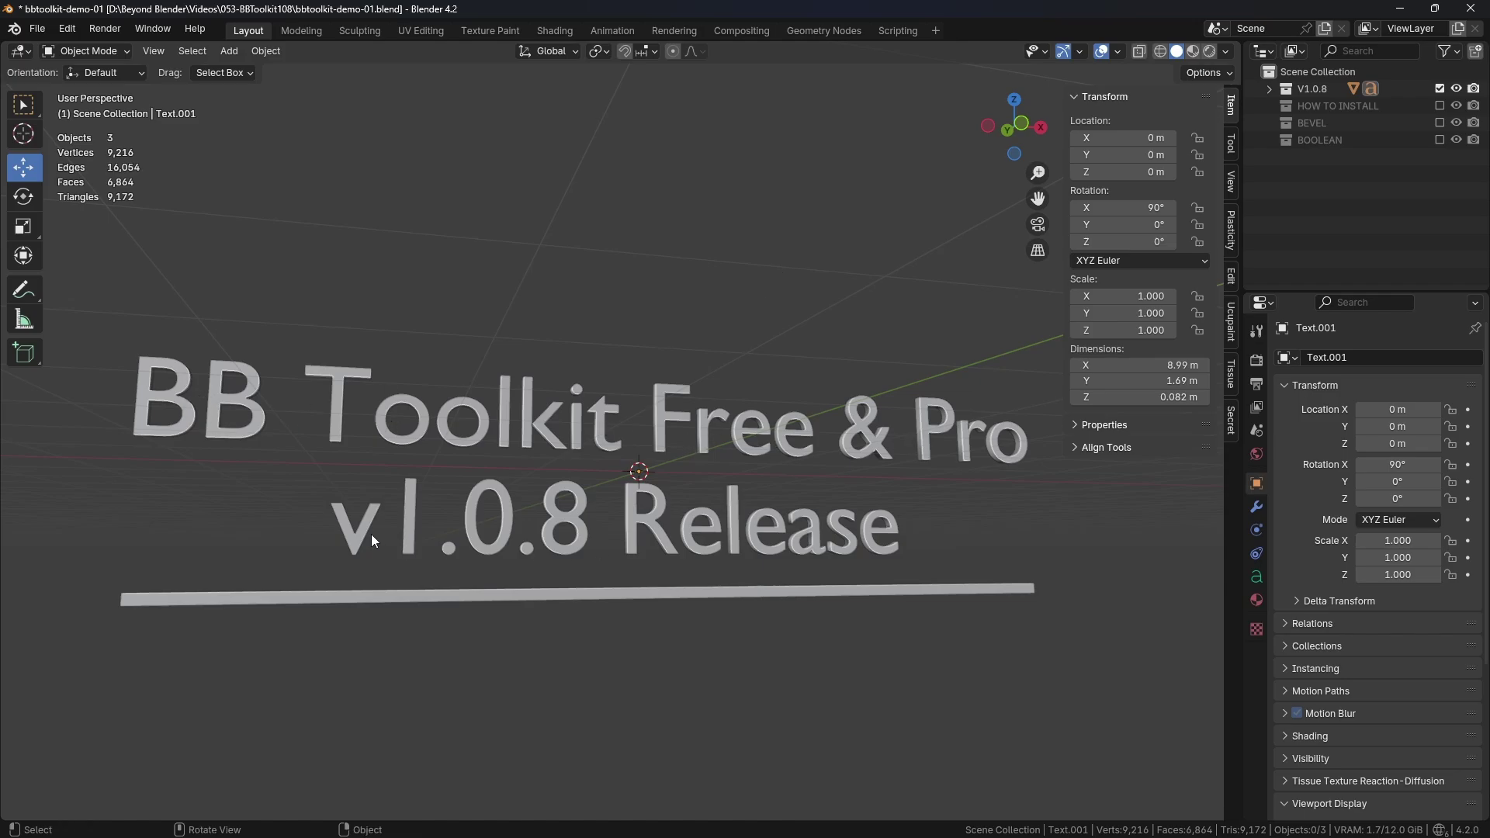
pyautogui.moveTo(356, 538); pyautogui.dragTo(421, 496, button='middle')
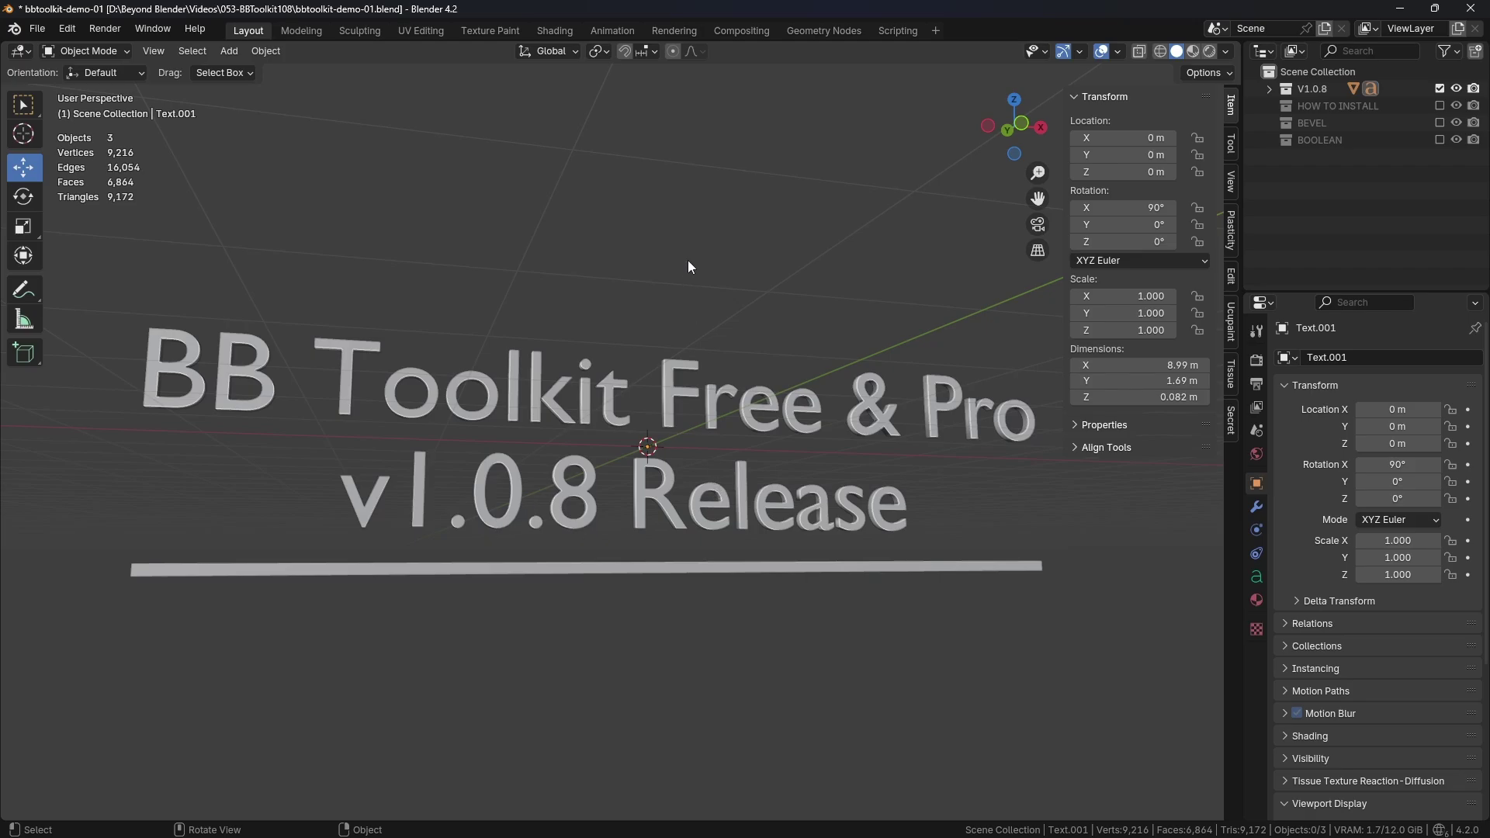
pyautogui.moveTo(661, 436); pyautogui.dragTo(735, 486, button='middle')
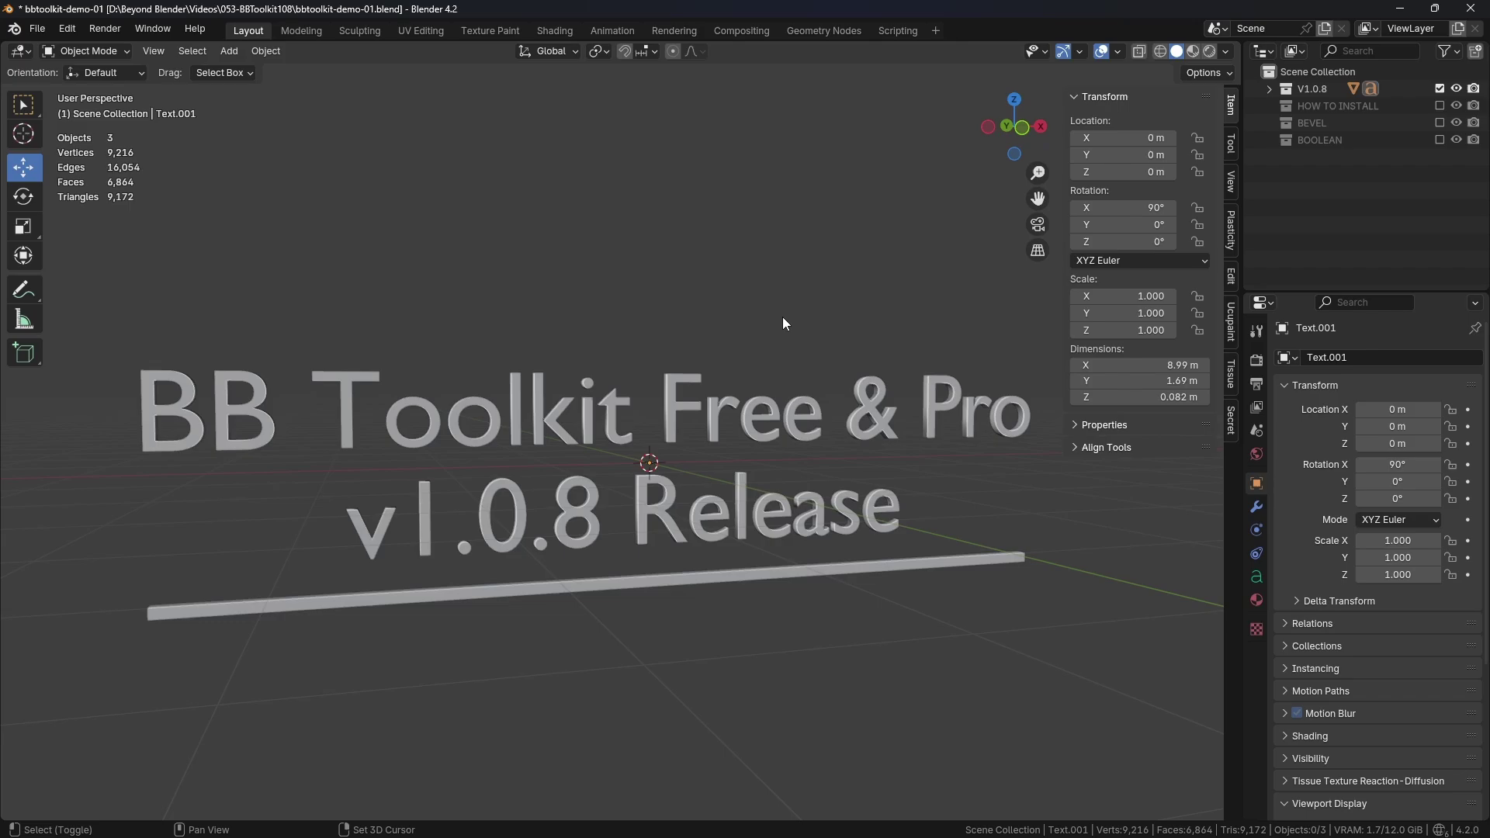
pyautogui.moveTo(782, 317)
pyautogui.mouseDown(button='middle')
pyautogui.moveTo(789, 289)
pyautogui.moveTo(796, 319)
pyautogui.moveTo(683, 310)
pyautogui.moveTo(809, 333)
pyautogui.moveTo(822, 340)
pyautogui.moveTo(798, 370)
pyautogui.moveTo(798, 333)
pyautogui.mouseUp(button='middle')
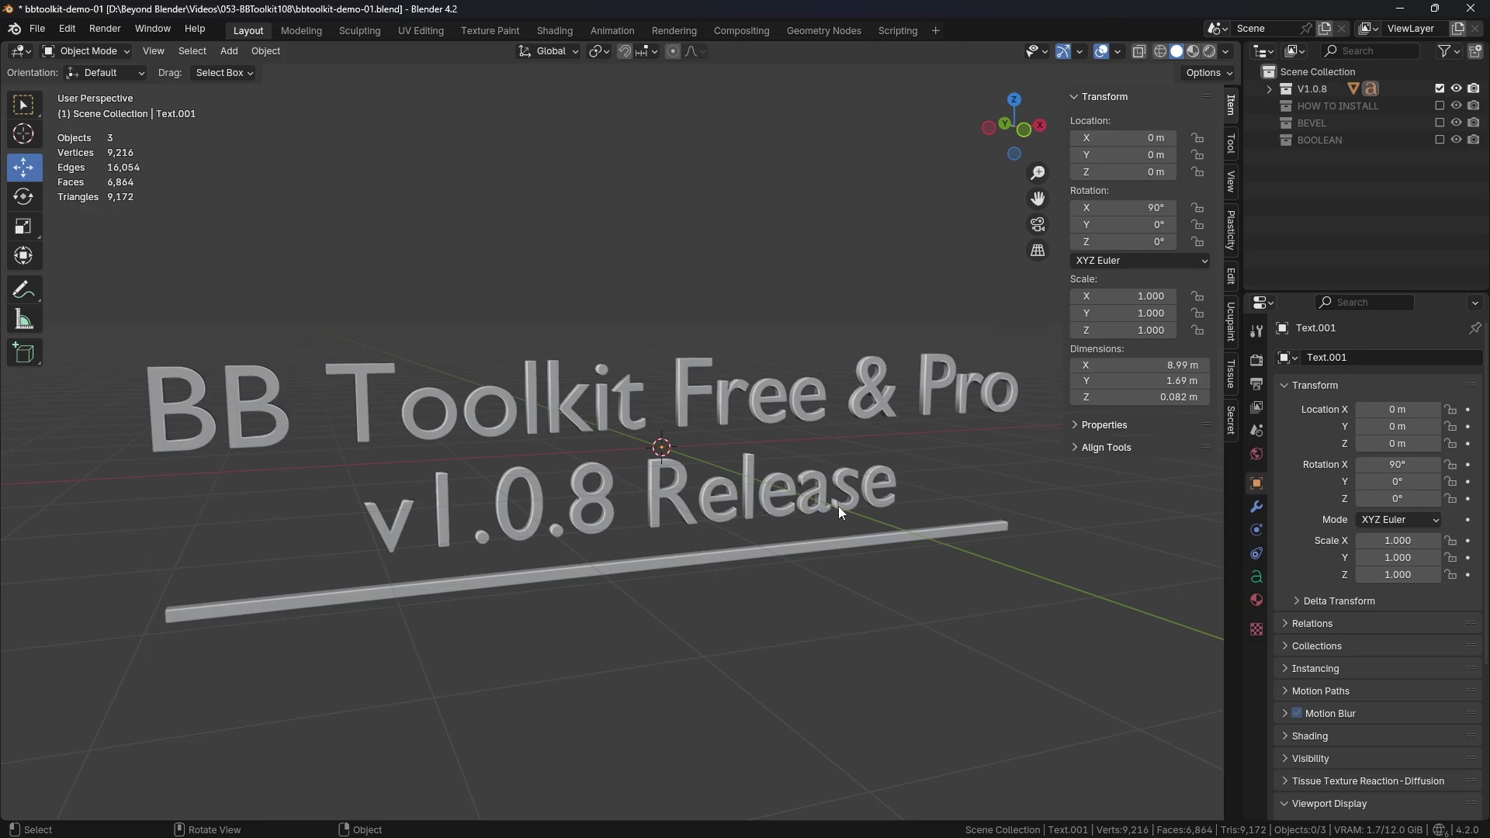
# - Bring up v108-release-notes.txt and highlight the Summary and Blender v4.2 compatibility lines
pyautogui.hotkey('alt', 'Tab')
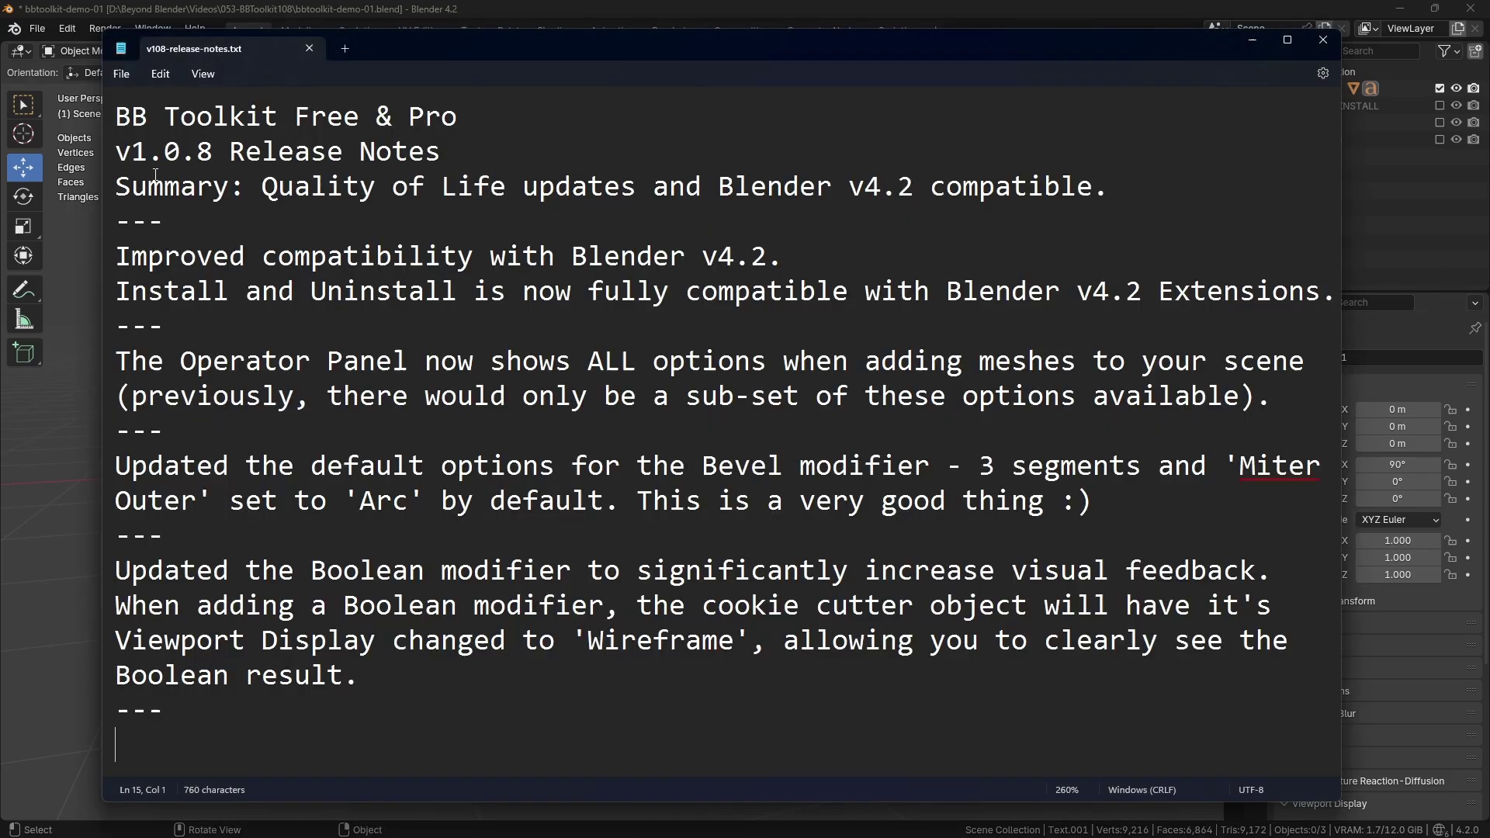
pyautogui.moveTo(114, 188); pyautogui.dragTo(1120, 194)
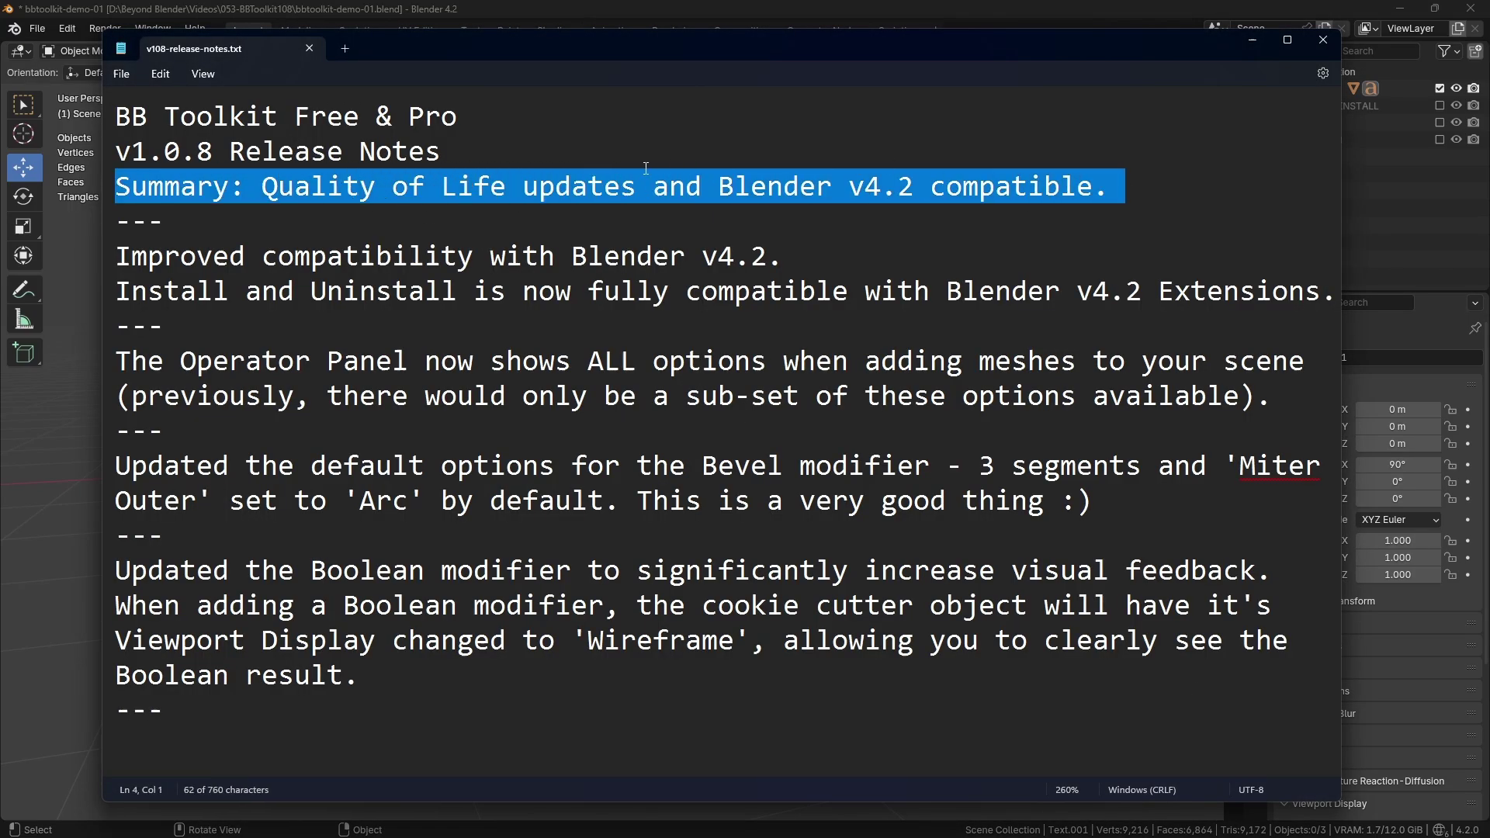
pyautogui.press('Up')
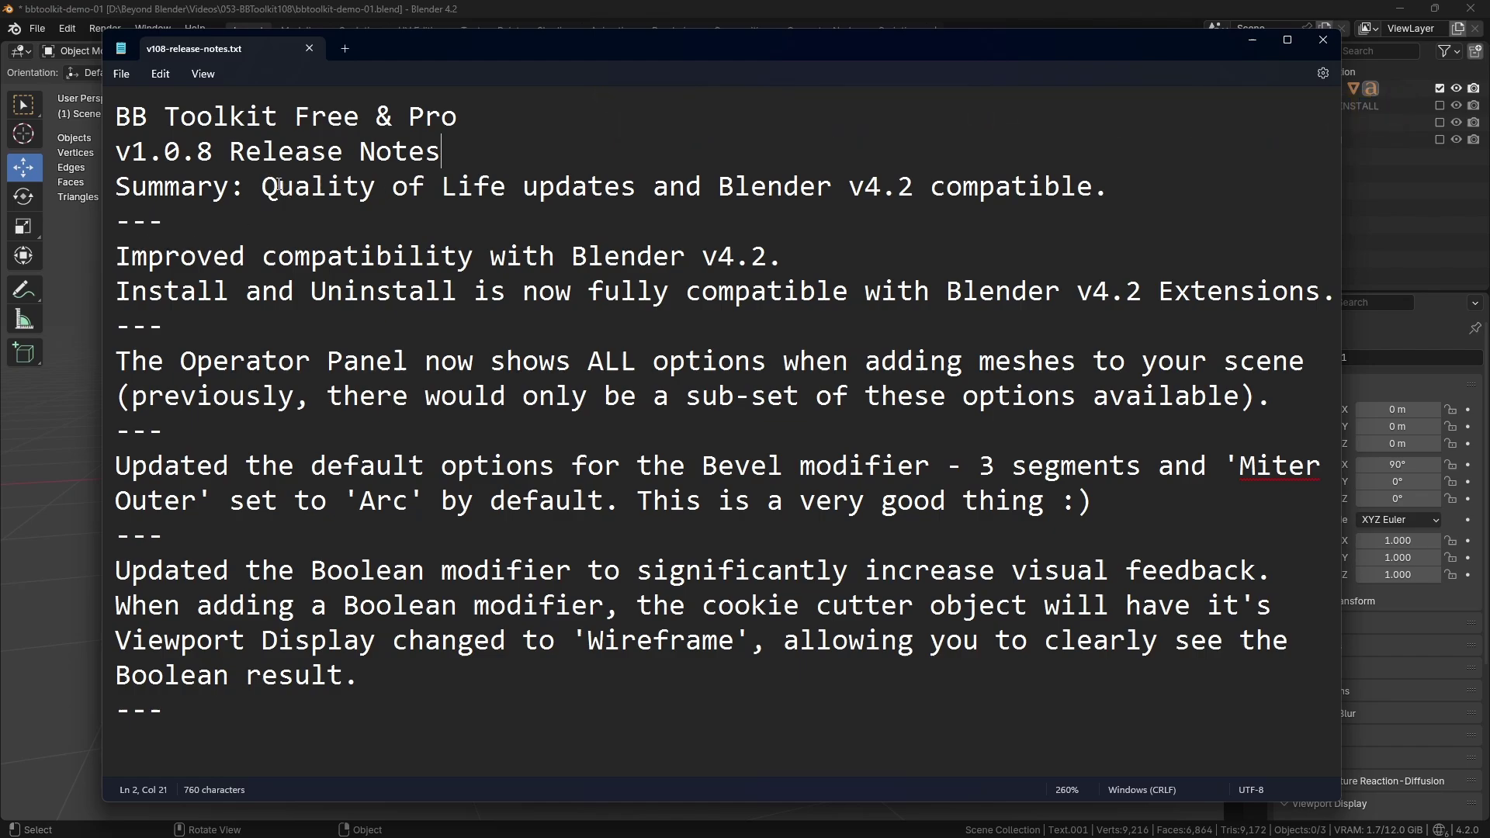
pyautogui.moveTo(118, 254); pyautogui.dragTo(1338, 292)
pyautogui.click(814, 270)
# - Highlight 'Blender v4.2.' and then the Operator Panel paragraph in the notes
pyautogui.moveTo(573, 257); pyautogui.dragTo(779, 267)
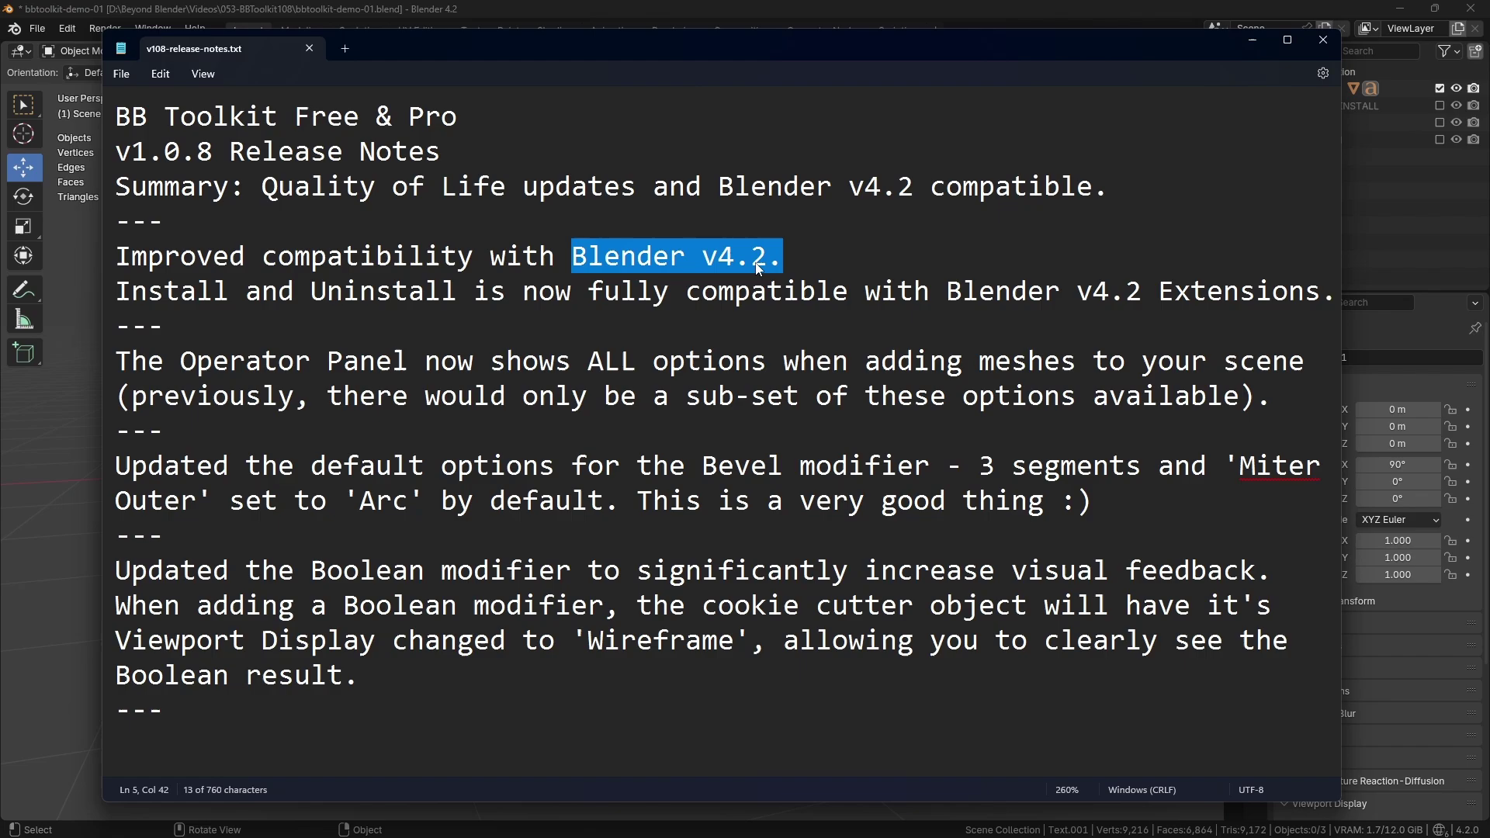
pyautogui.click(702, 257)
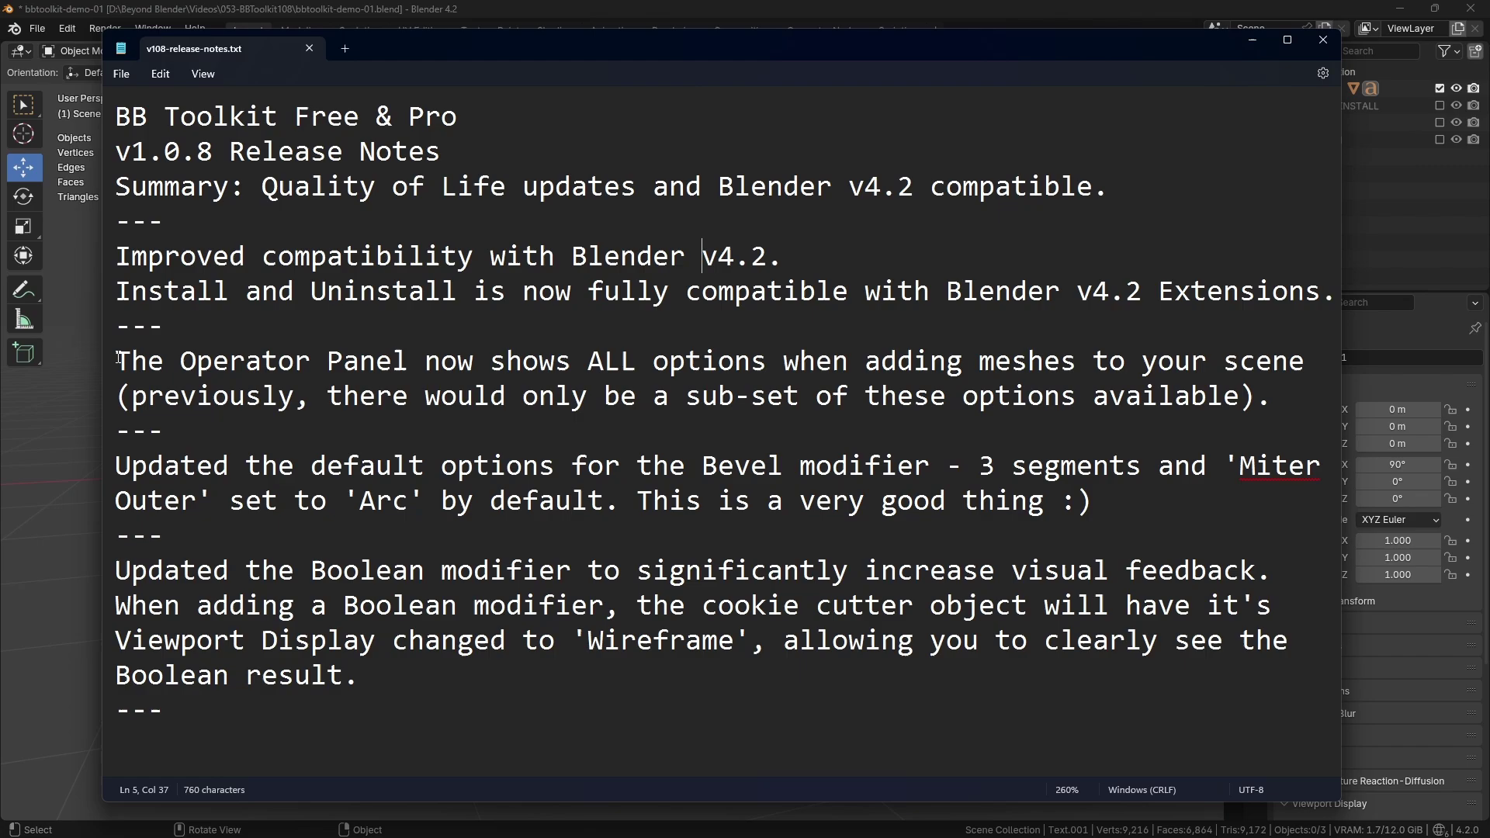
pyautogui.moveTo(118, 359); pyautogui.dragTo(1292, 399)
pyautogui.click(1267, 400)
# - Highlight the Operator Panel wording about ALL options and previously limited options
pyautogui.moveTo(588, 362); pyautogui.dragTo(825, 366)
pyautogui.moveTo(915, 362); pyautogui.dragTo(1158, 362)
pyautogui.click(1029, 362)
pyautogui.moveTo(131, 400); pyautogui.dragTo(1079, 399)
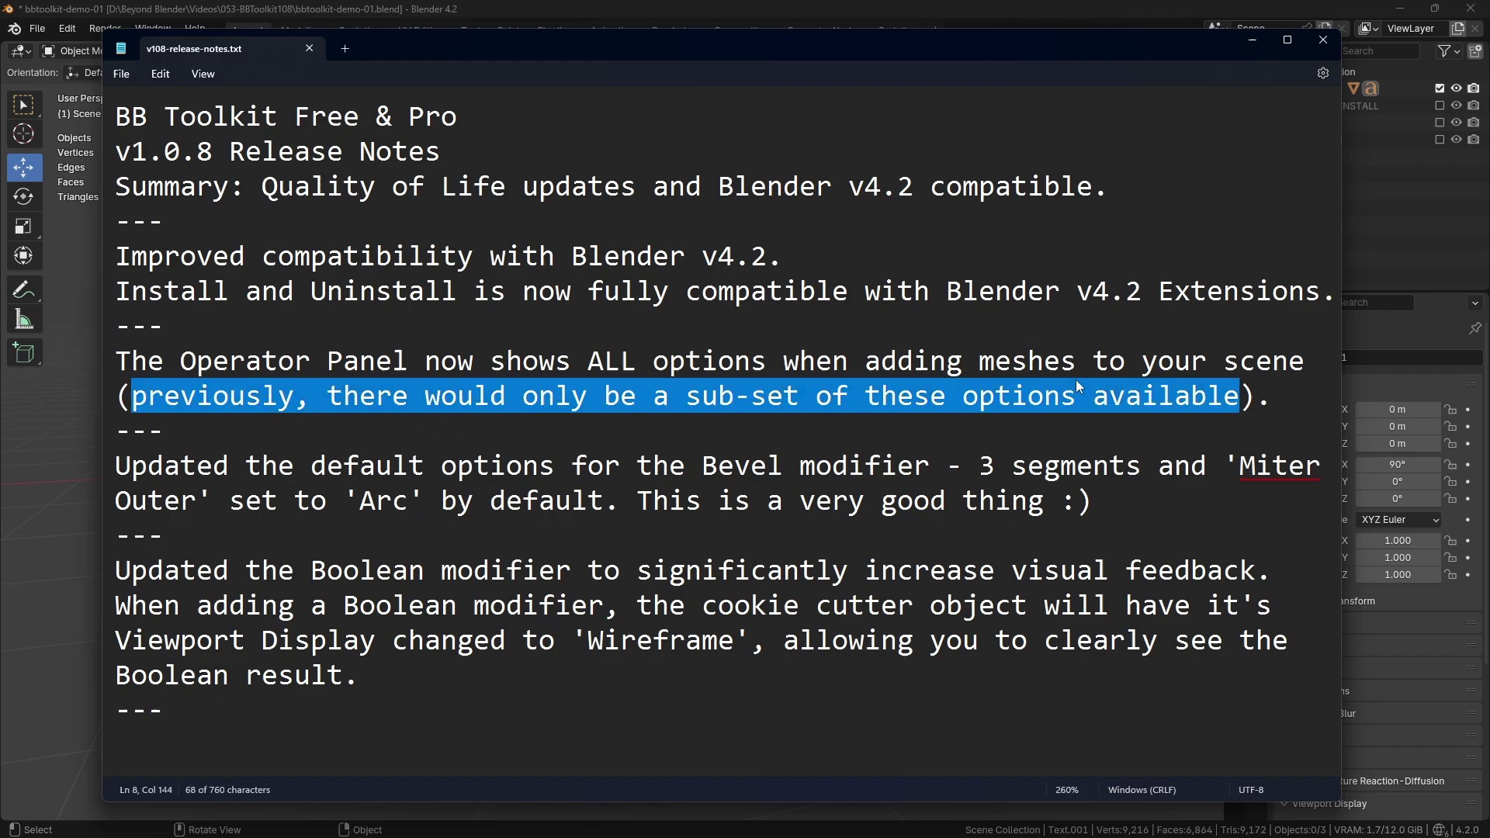
pyautogui.click(1079, 400)
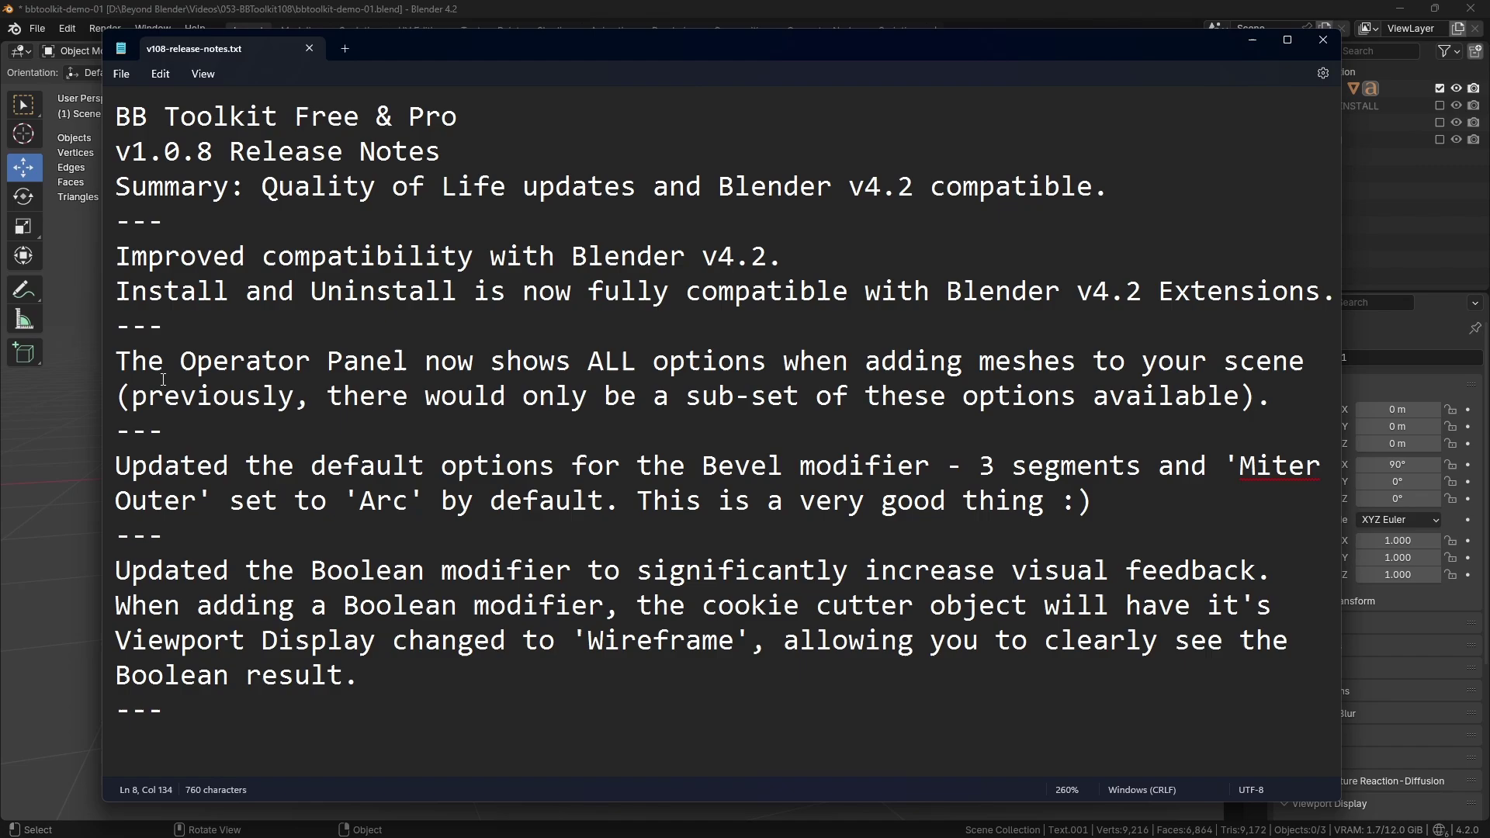
pyautogui.moveTo(174, 361); pyautogui.dragTo(963, 398)
pyautogui.click(962, 398)
# - Highlight the Bevel defaults: 3 segments, Arc by default, and the 'very good thing' remark
pyautogui.moveTo(981, 466); pyautogui.dragTo(1151, 466)
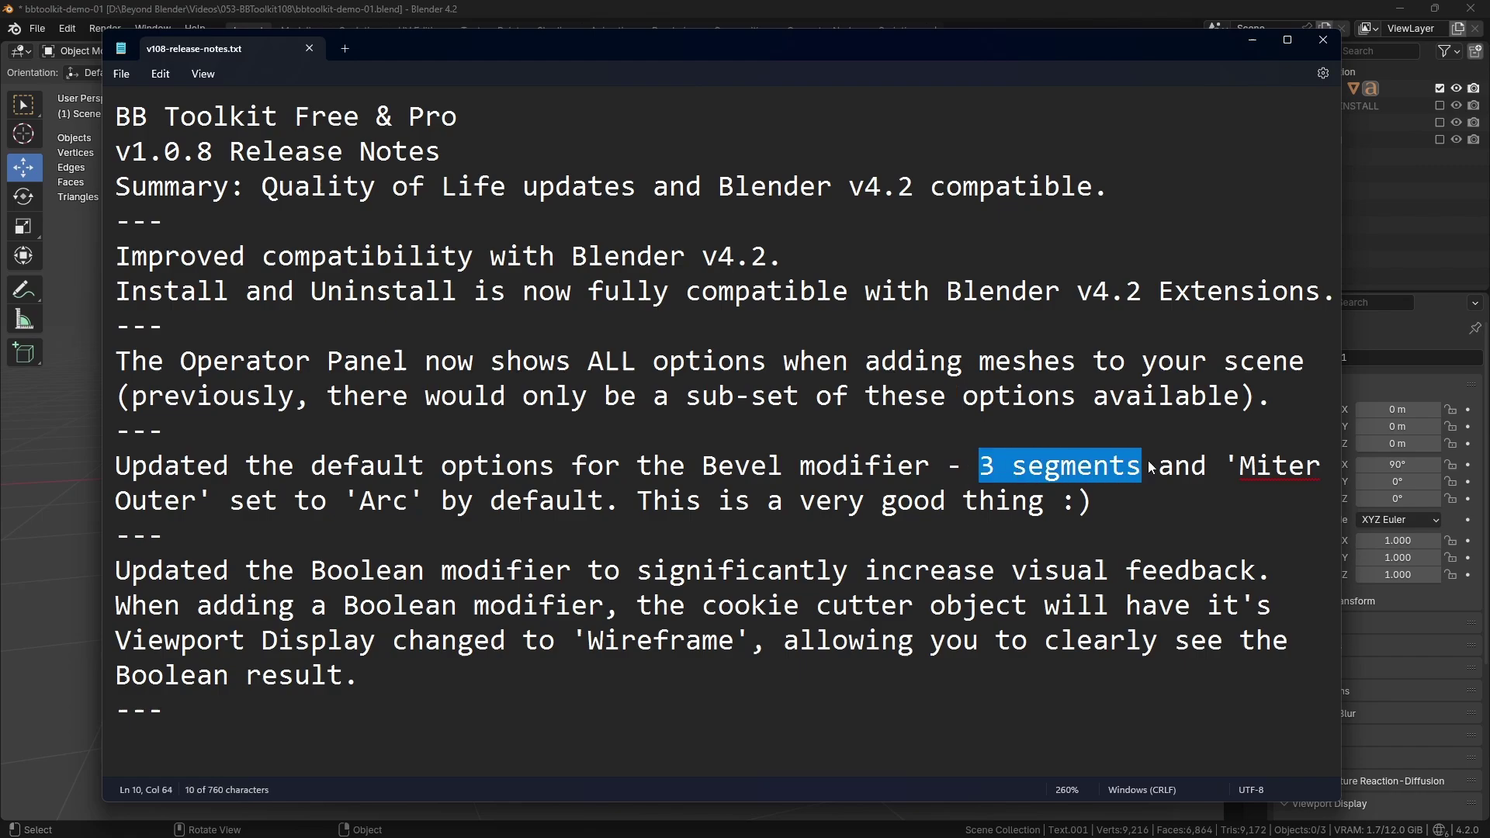
pyautogui.click(1077, 470)
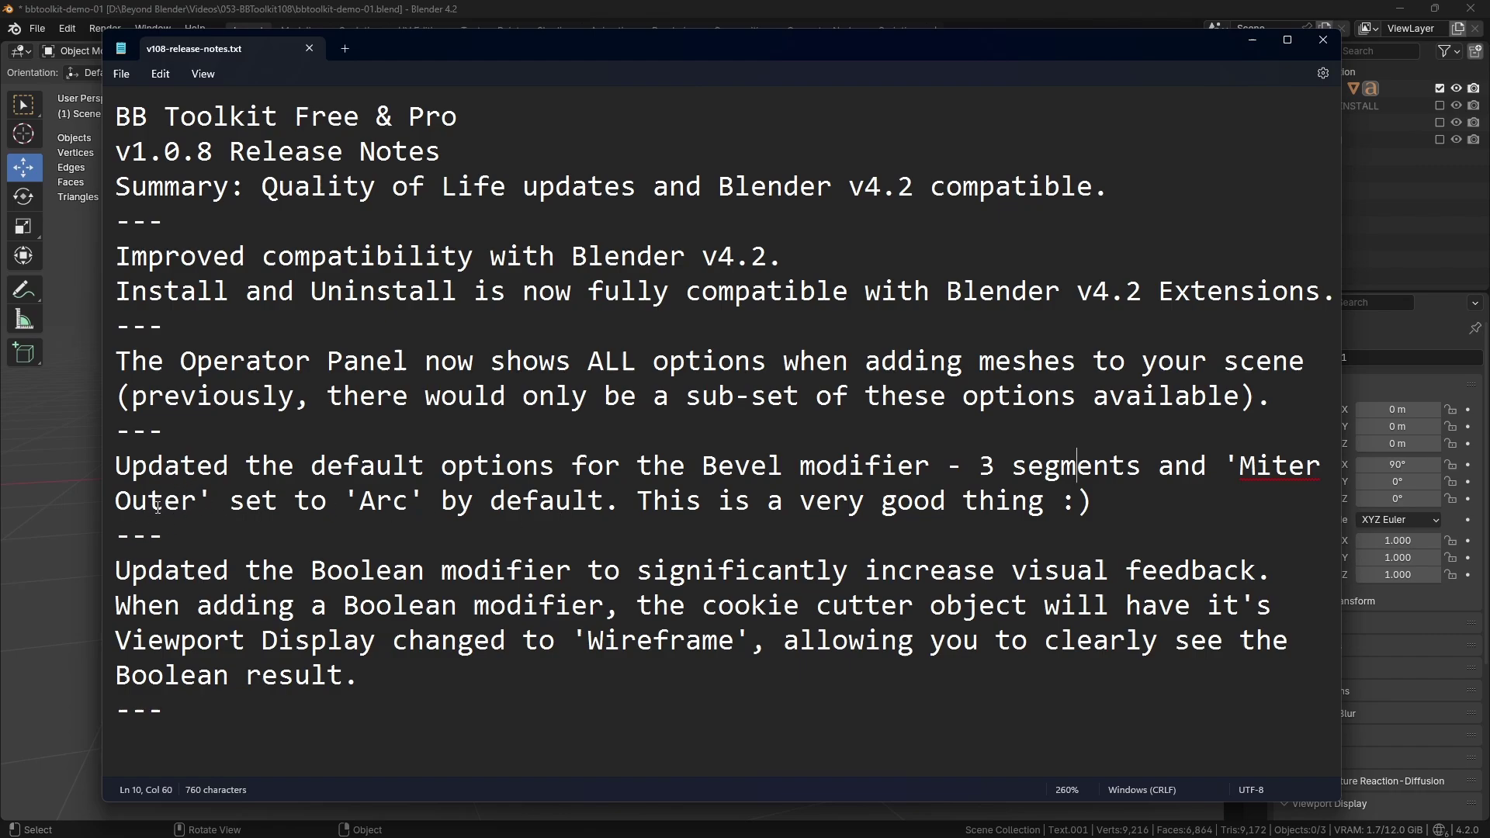
pyautogui.moveTo(230, 501); pyautogui.dragTo(613, 513)
pyautogui.click(613, 512)
pyautogui.doubleClick(380, 503)
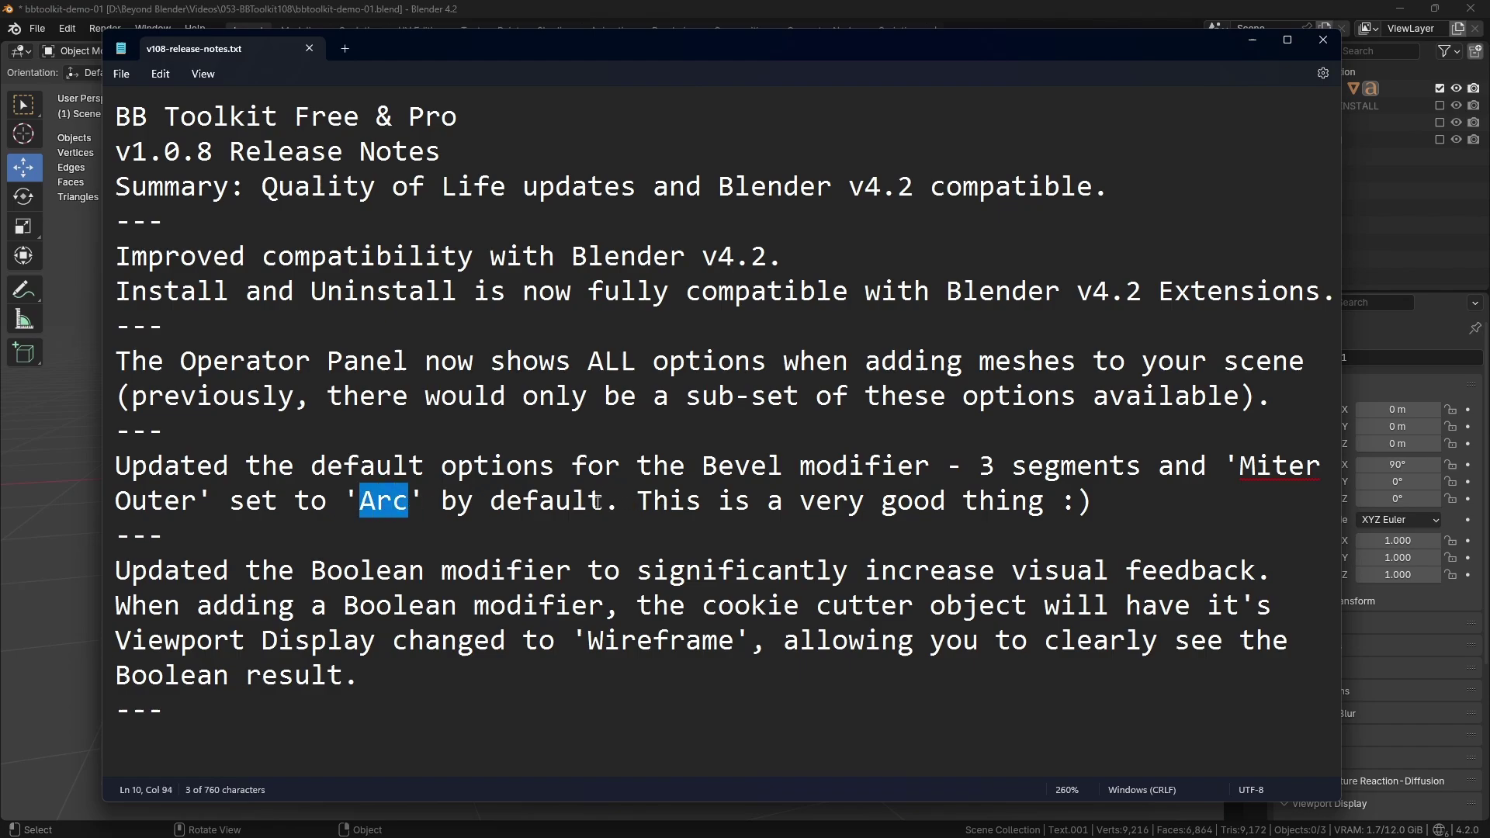
pyautogui.moveTo(636, 503); pyautogui.dragTo(1121, 501)
pyautogui.click(965, 505)
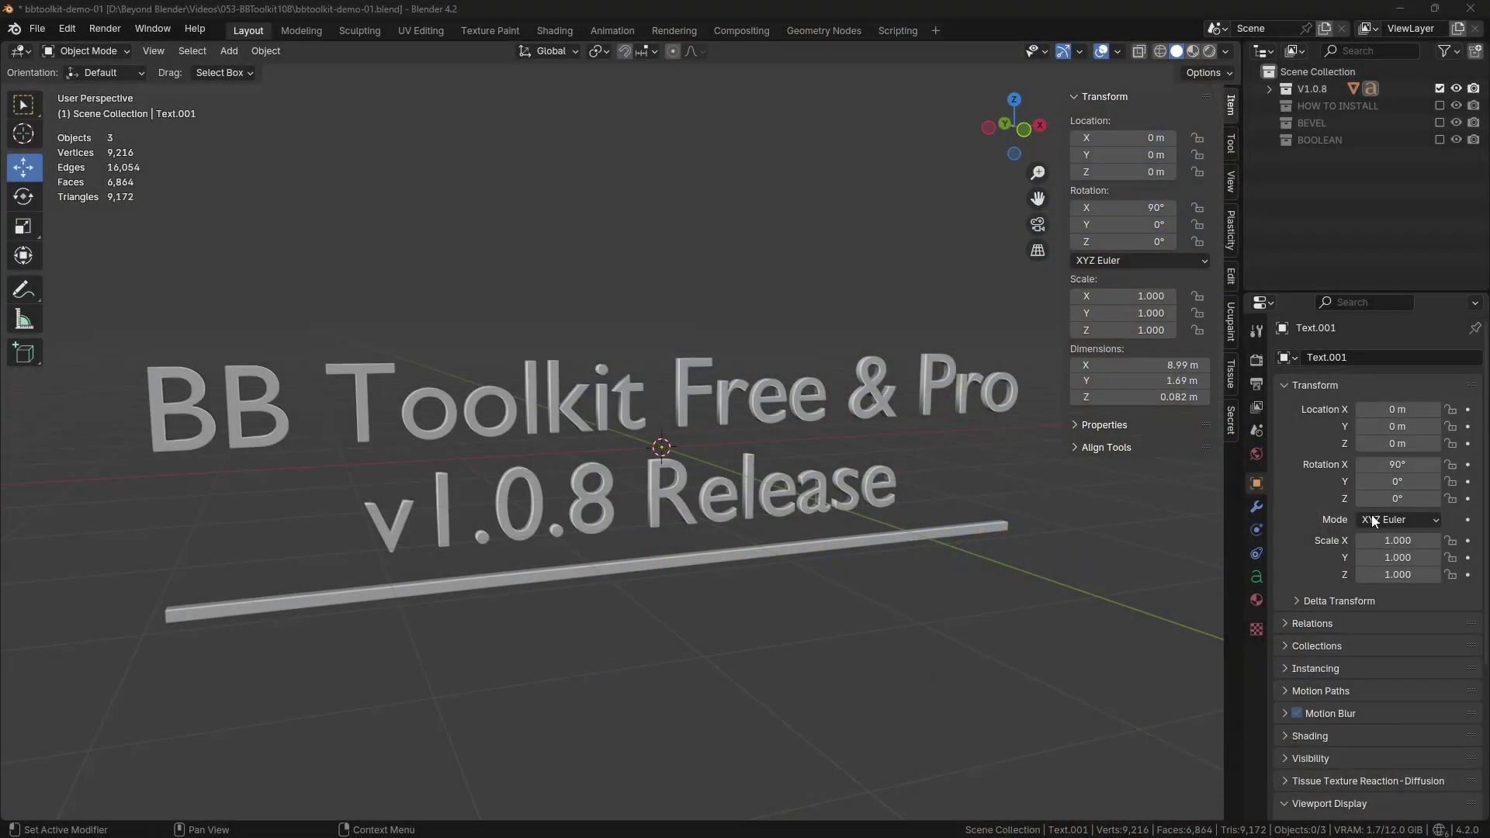
# - Exclude the V1.0.8 collection, include HOW TO INSTALL, and orbit around the install text
pyautogui.moveTo(697, 433); pyautogui.dragTo(769, 416, button='middle')
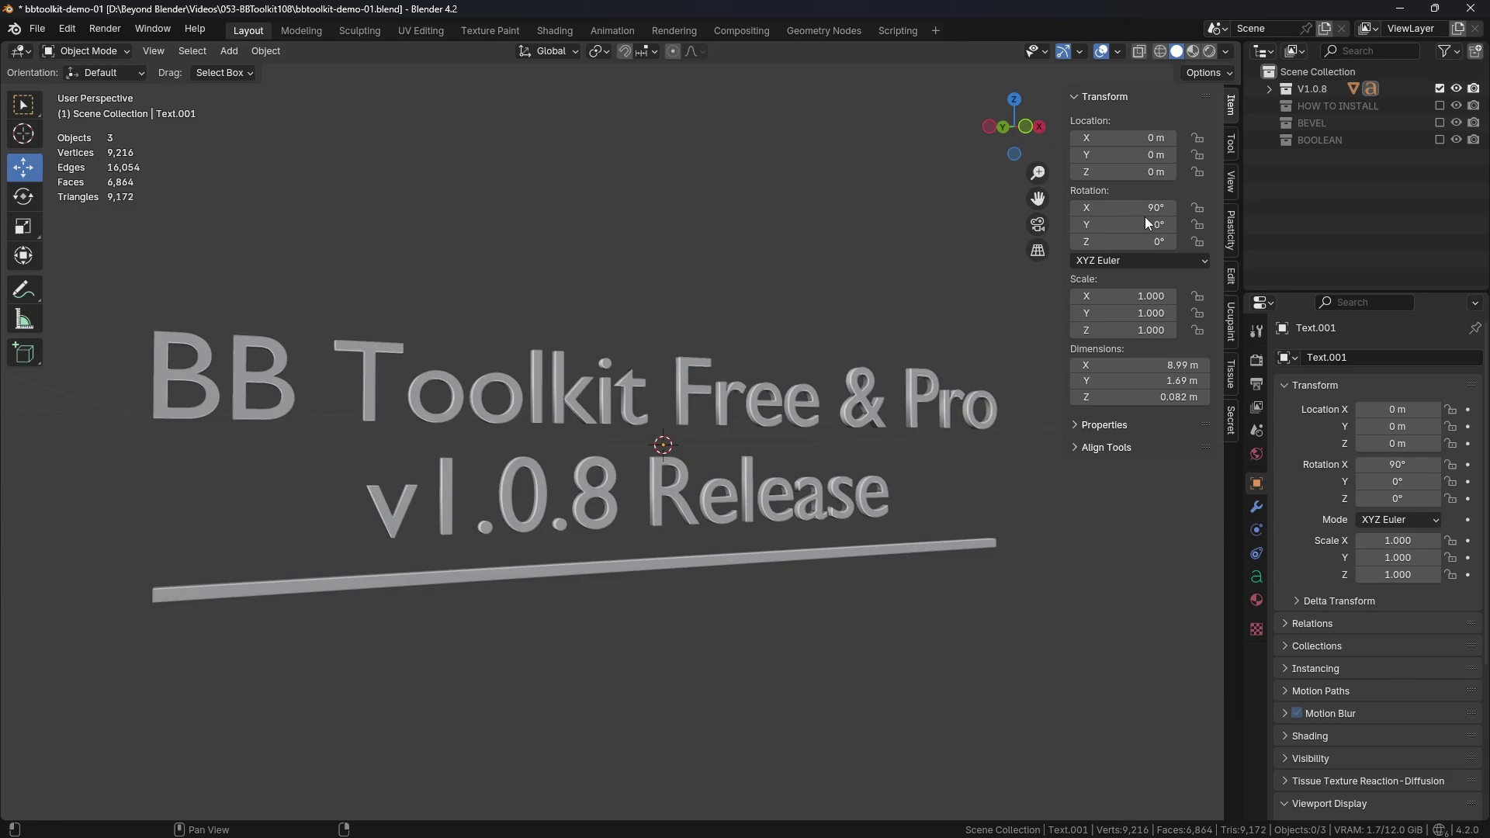
pyautogui.click(1441, 90)
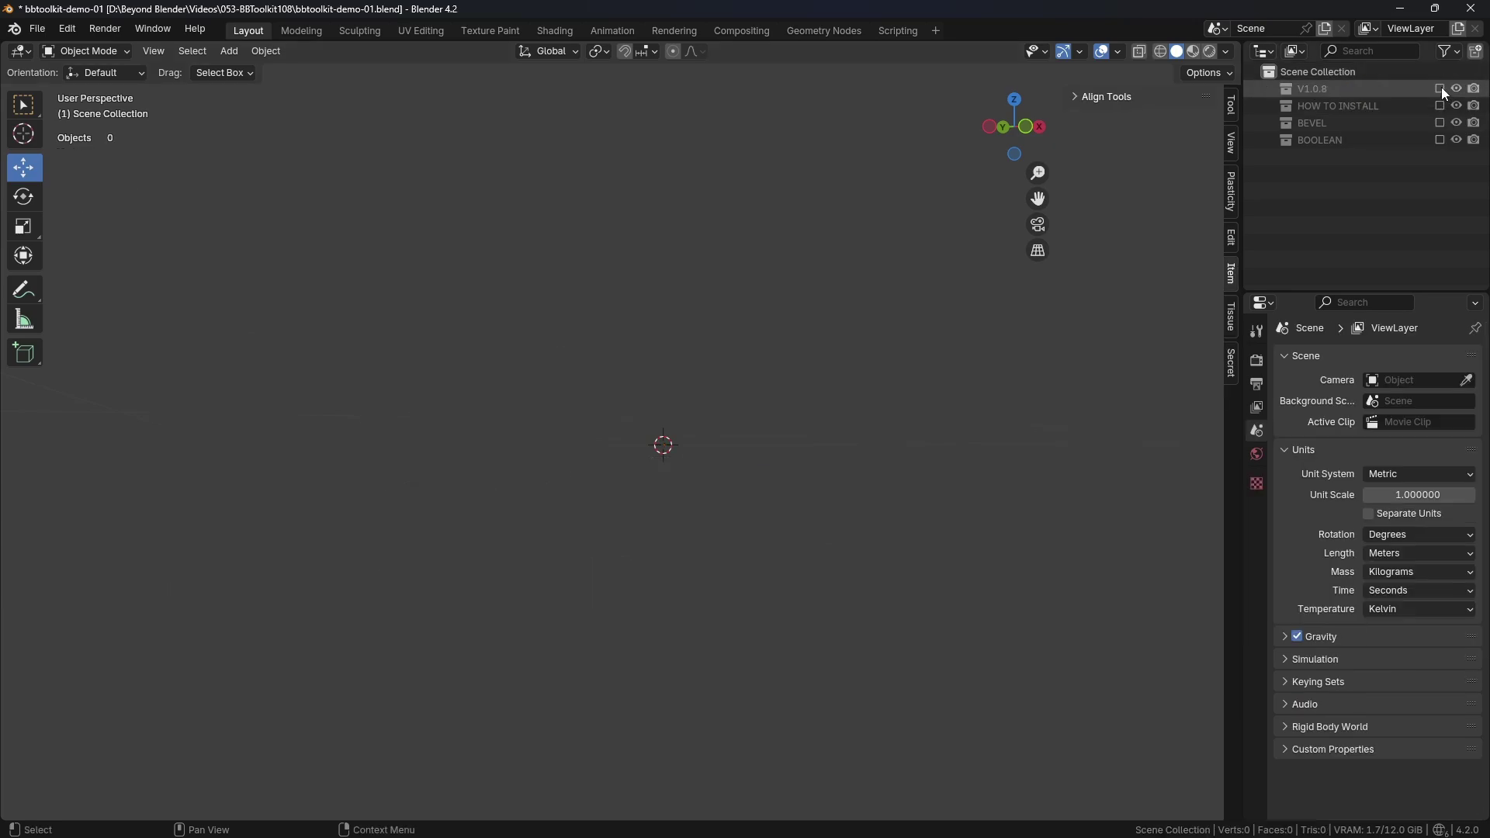
pyautogui.click(1440, 106)
pyautogui.moveTo(586, 386); pyautogui.dragTo(271, 281, button='middle')
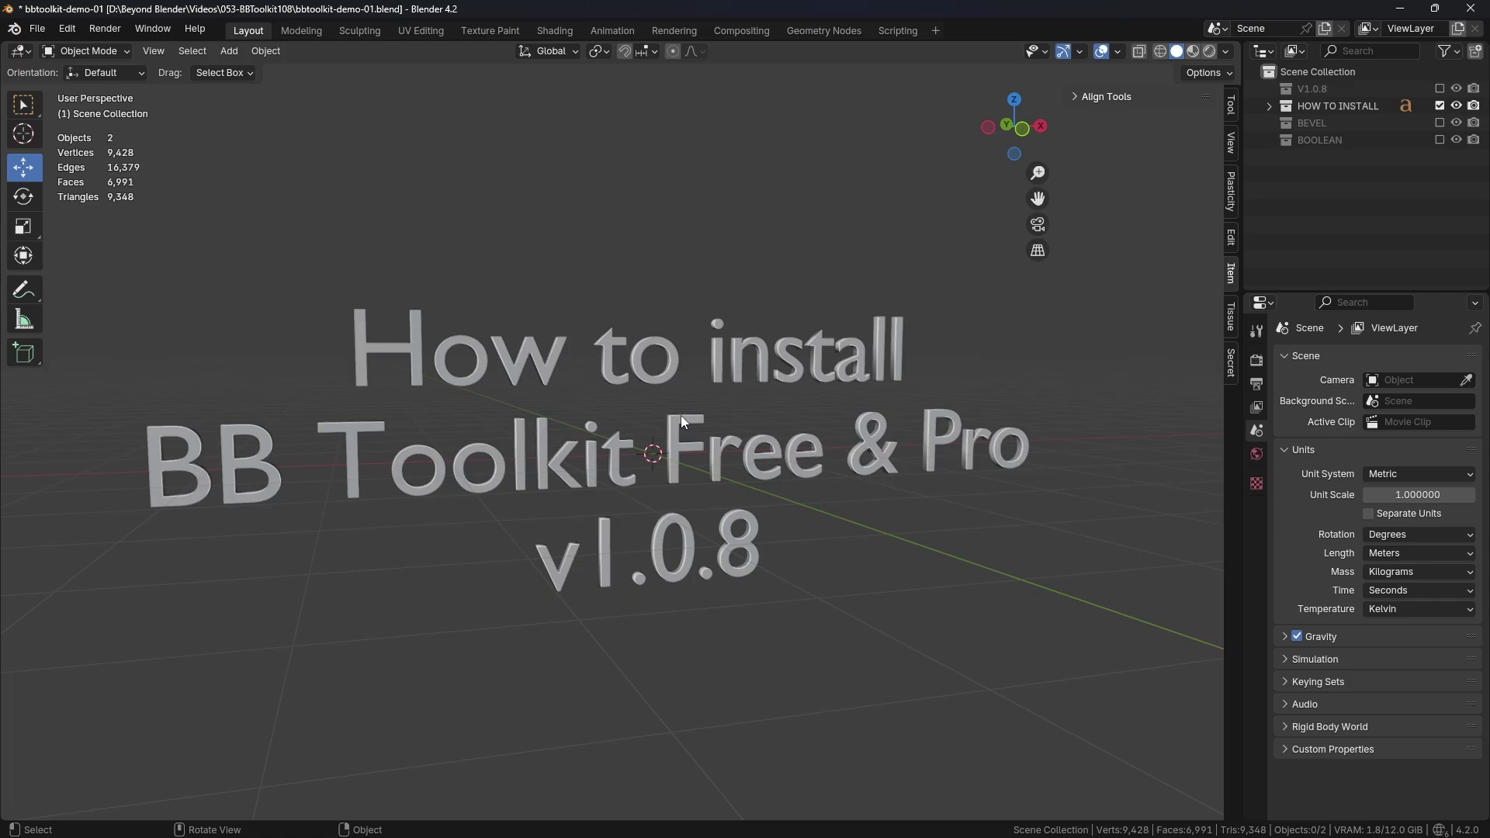
pyautogui.moveTo(683, 422); pyautogui.dragTo(663, 409, button='middle')
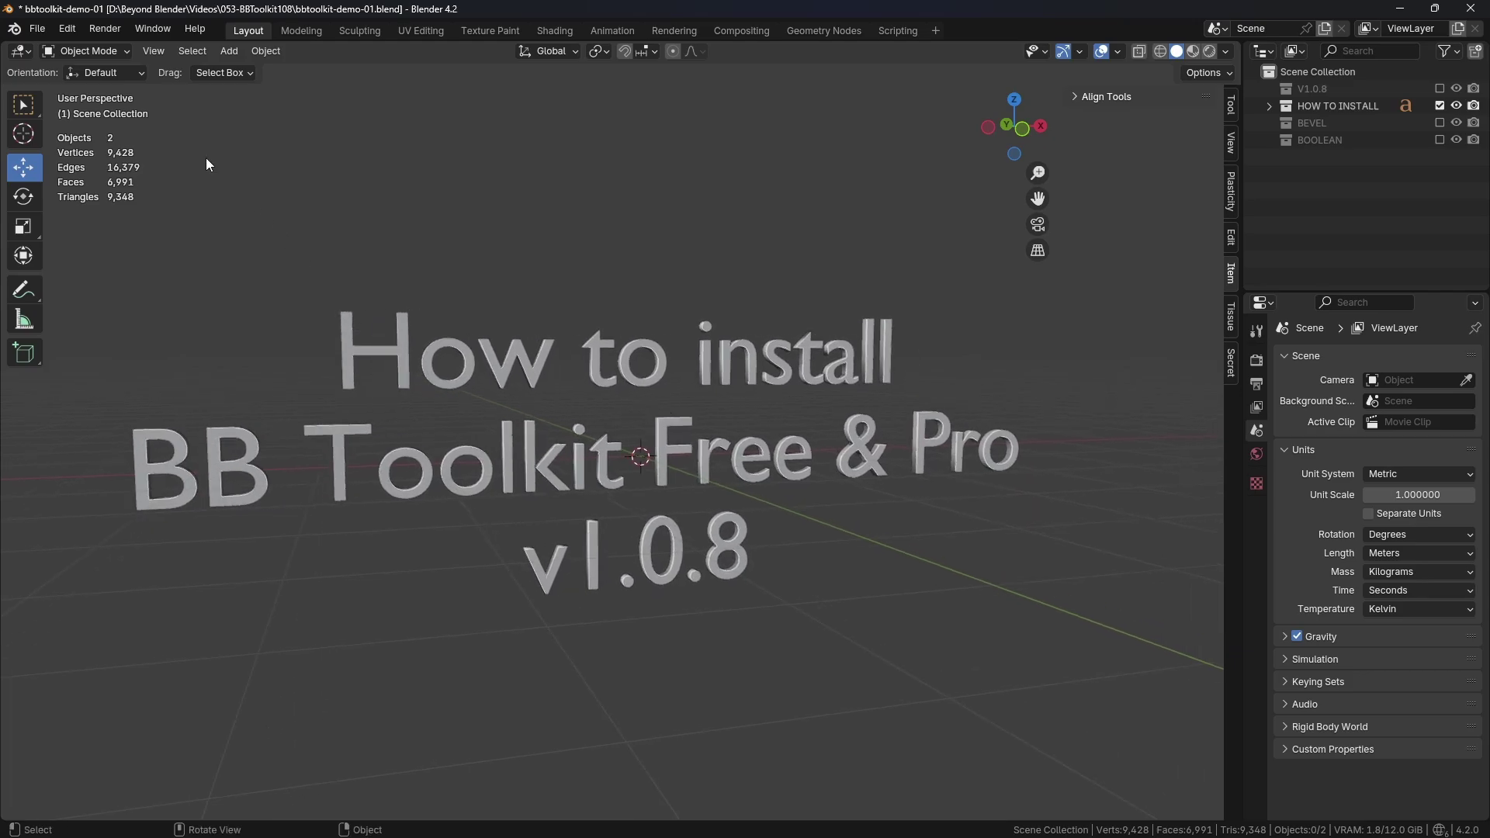
# - Open Preferences on Get Extensions and choose Install from Disk from the Repositories dropdown
pyautogui.click(71, 33)
pyautogui.click(143, 245)
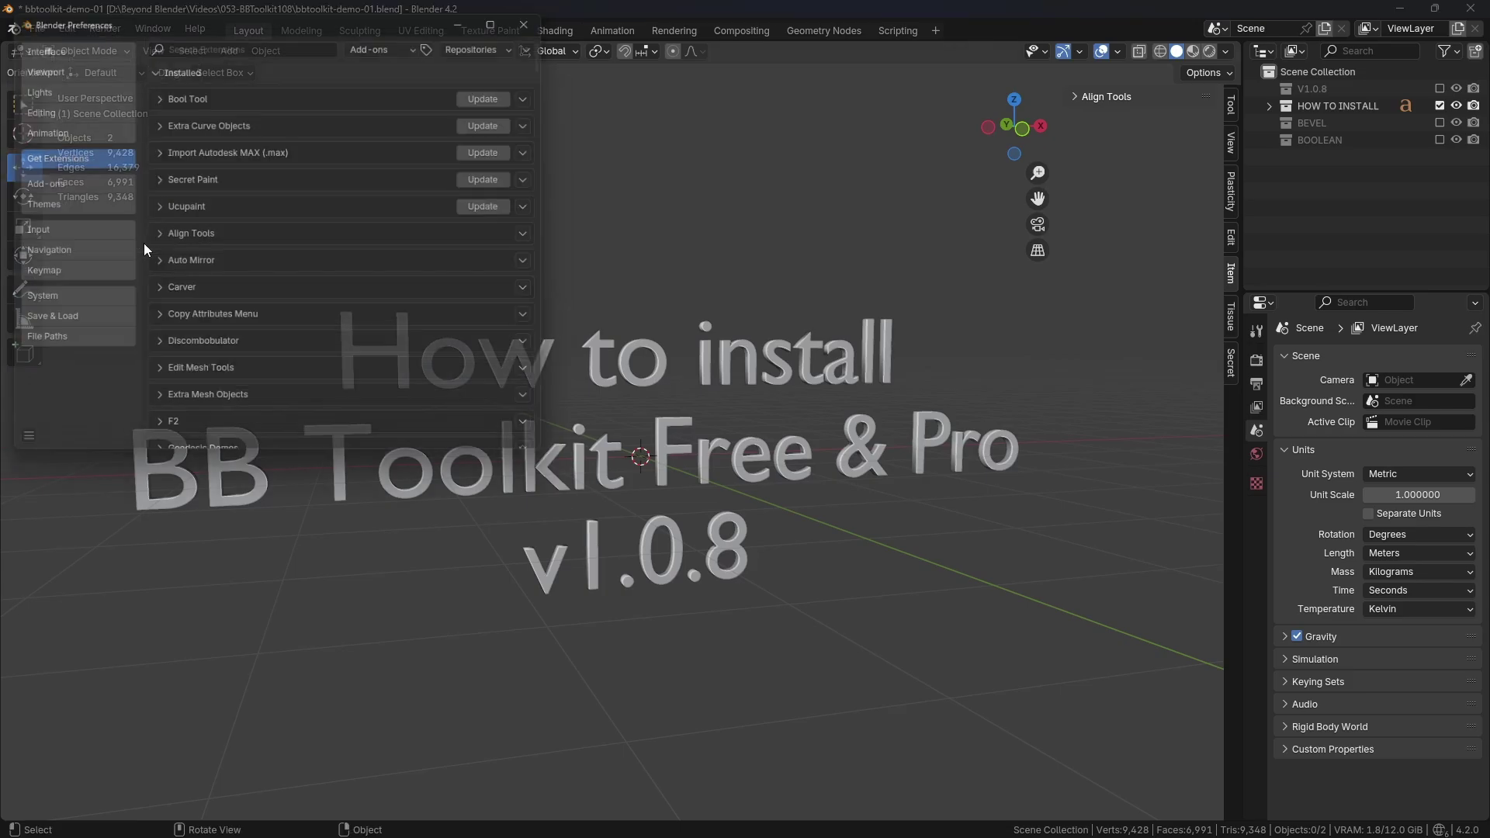
pyautogui.moveTo(204, 42); pyautogui.dragTo(652, 227)
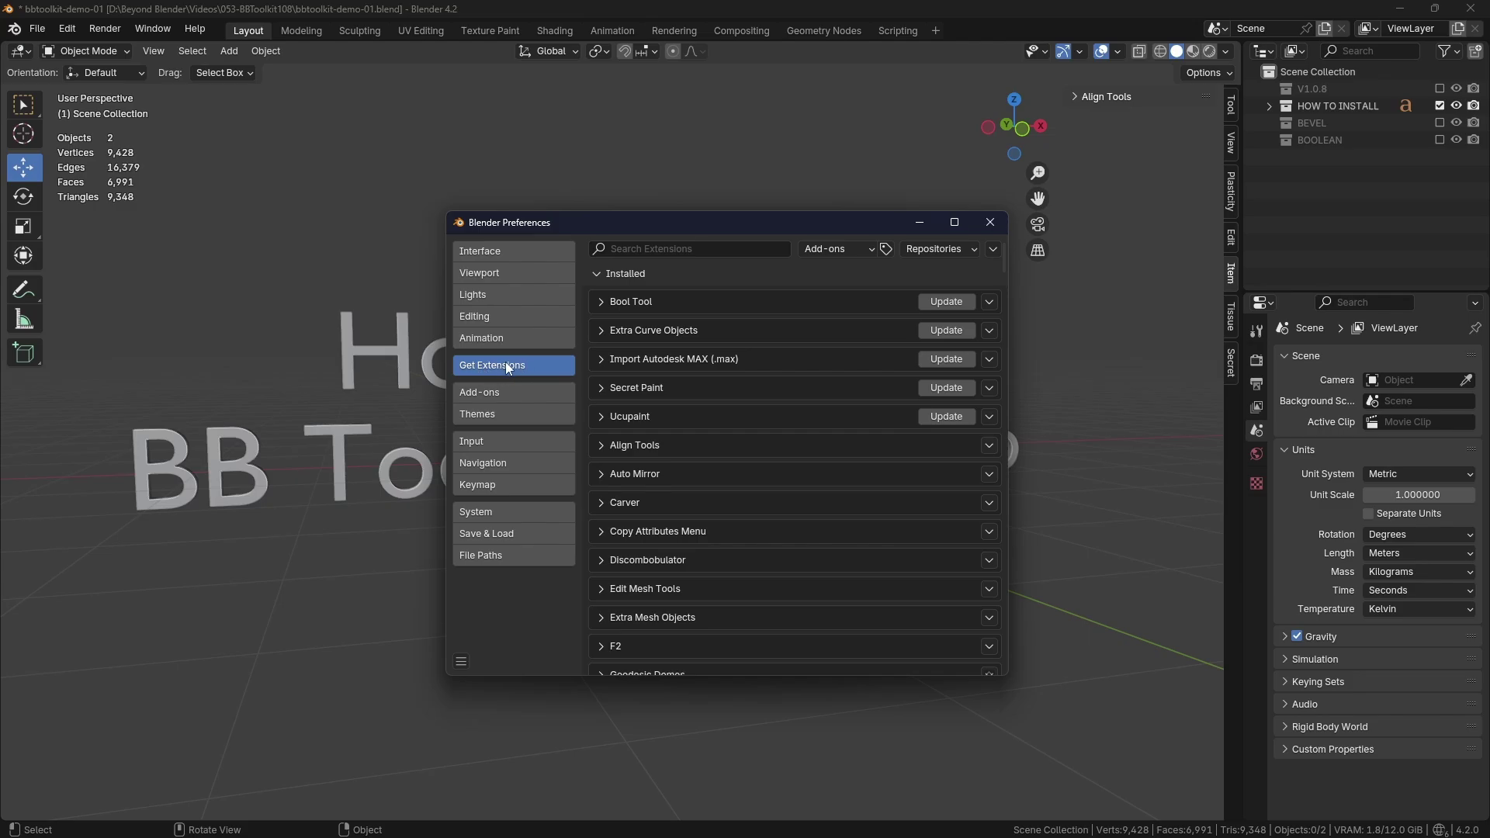
pyautogui.click(512, 390)
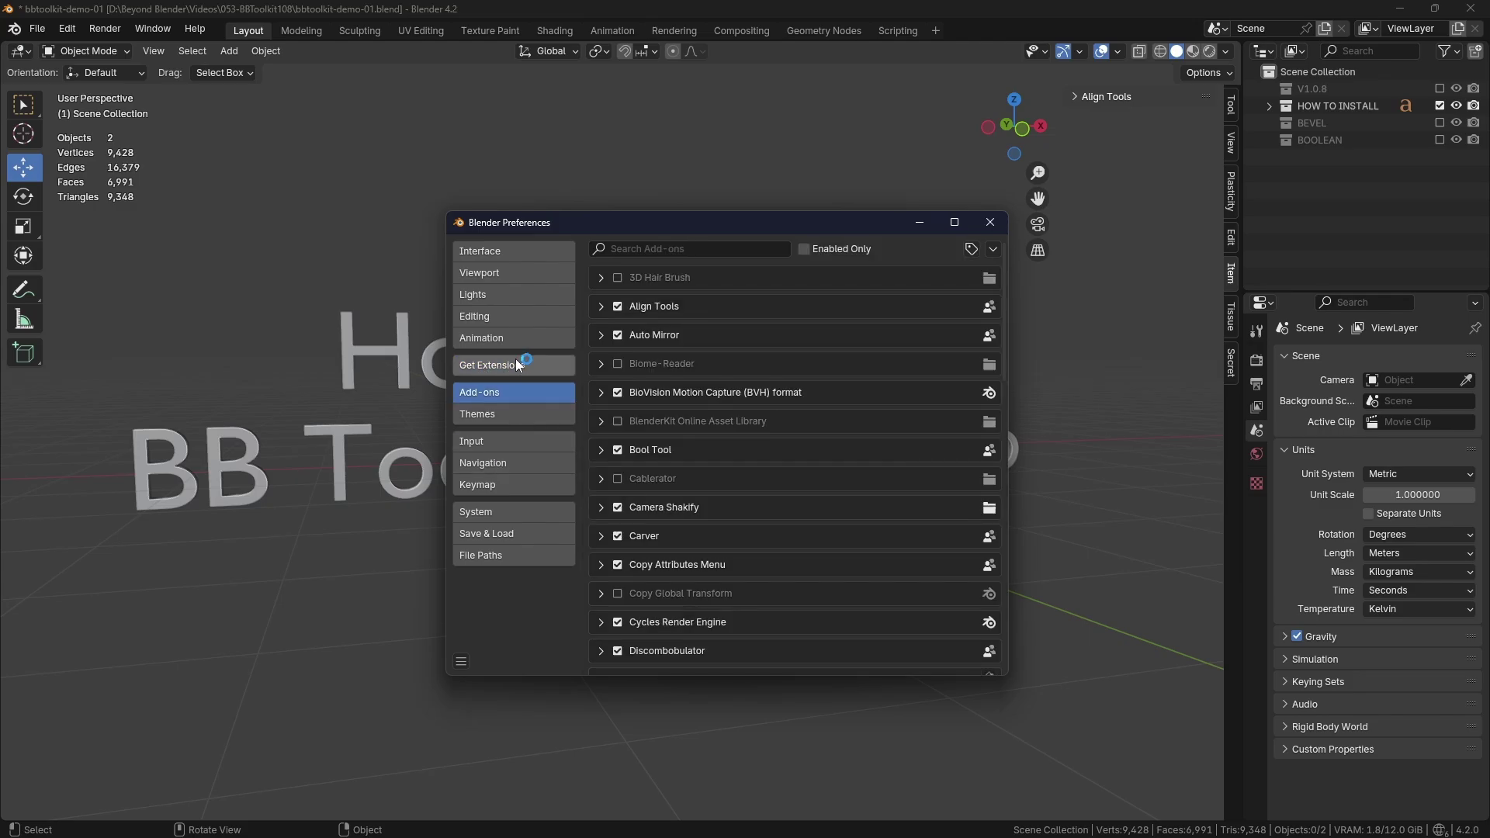
pyautogui.click(516, 361)
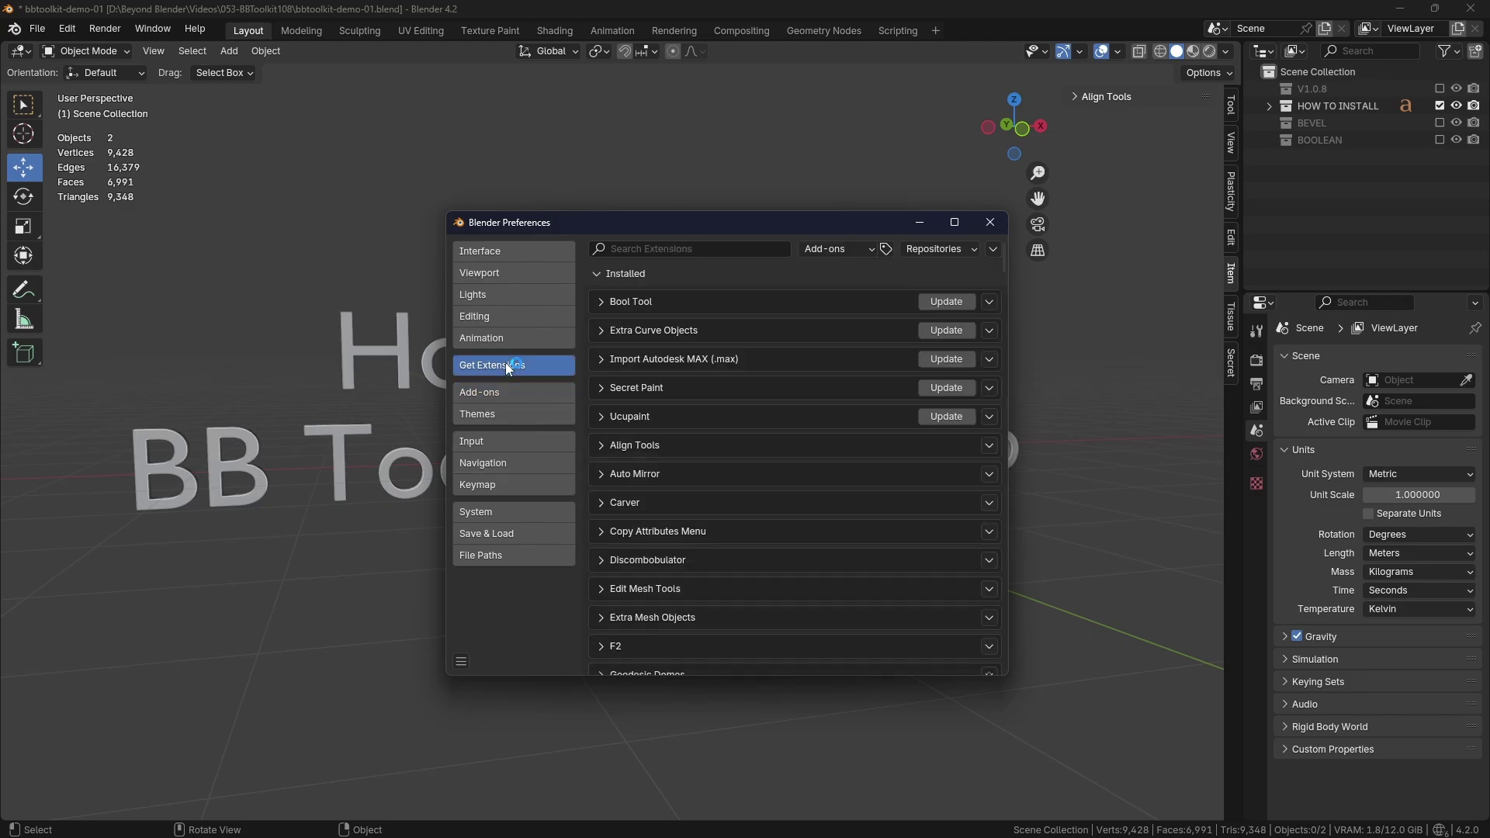
pyautogui.click(993, 250)
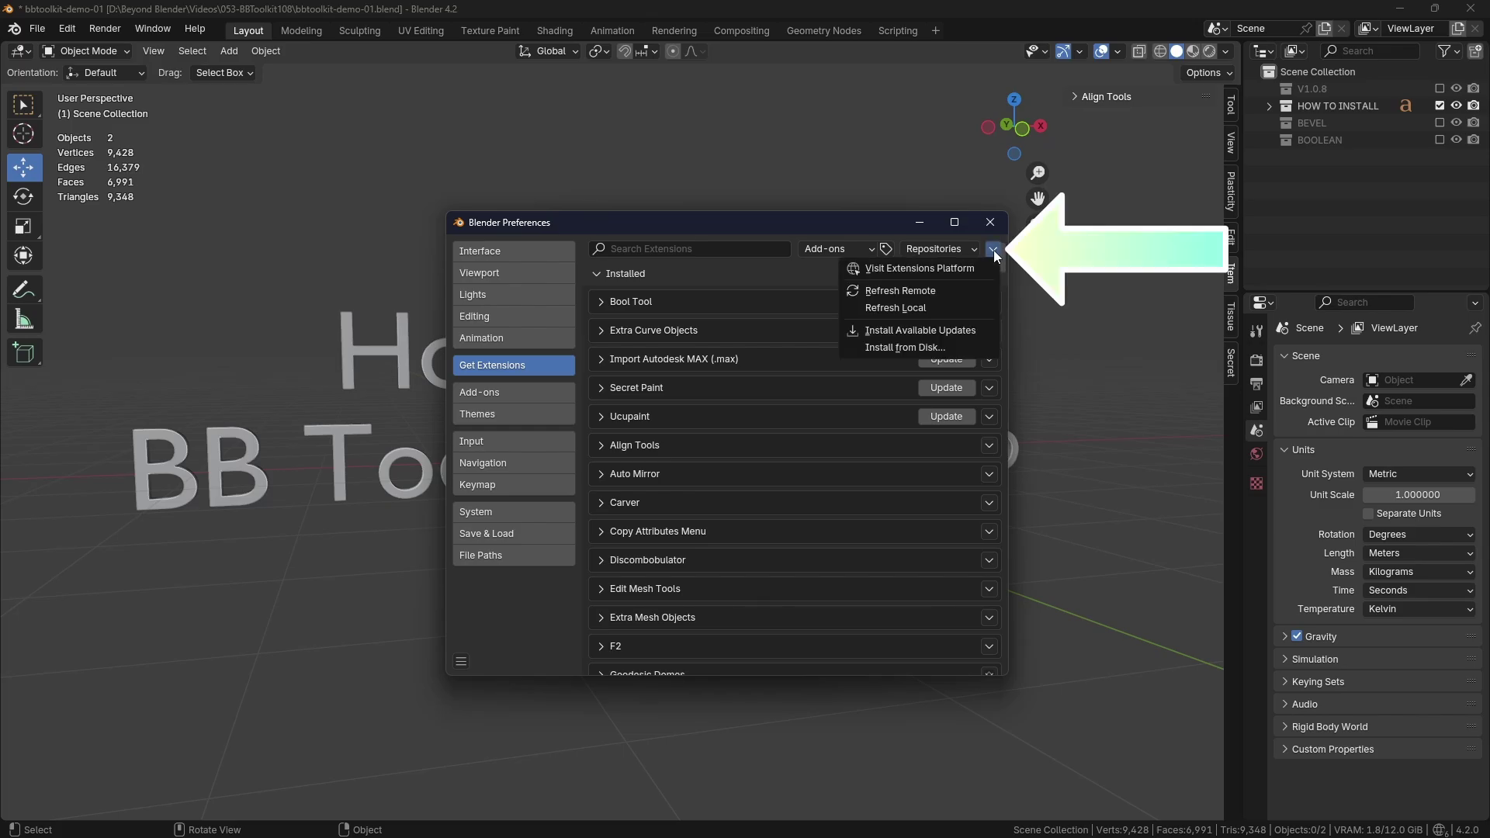
pyautogui.click(914, 348)
# - Select BB_Toolkit-Pro_v1-0-8.zip in C:\temp and install it from disk
pyautogui.moveTo(590, 210); pyautogui.dragTo(569, 176)
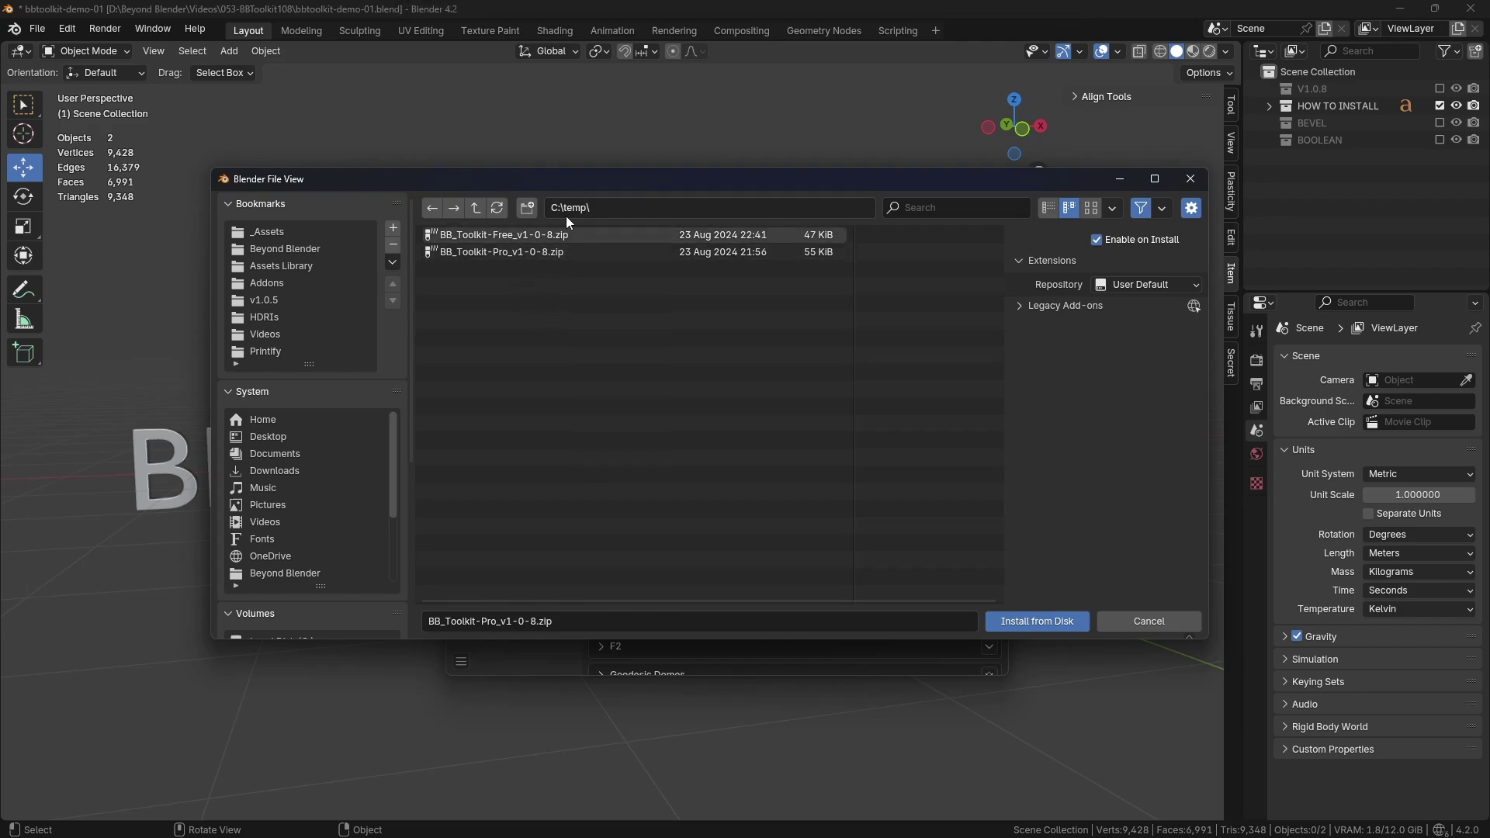
pyautogui.click(515, 254)
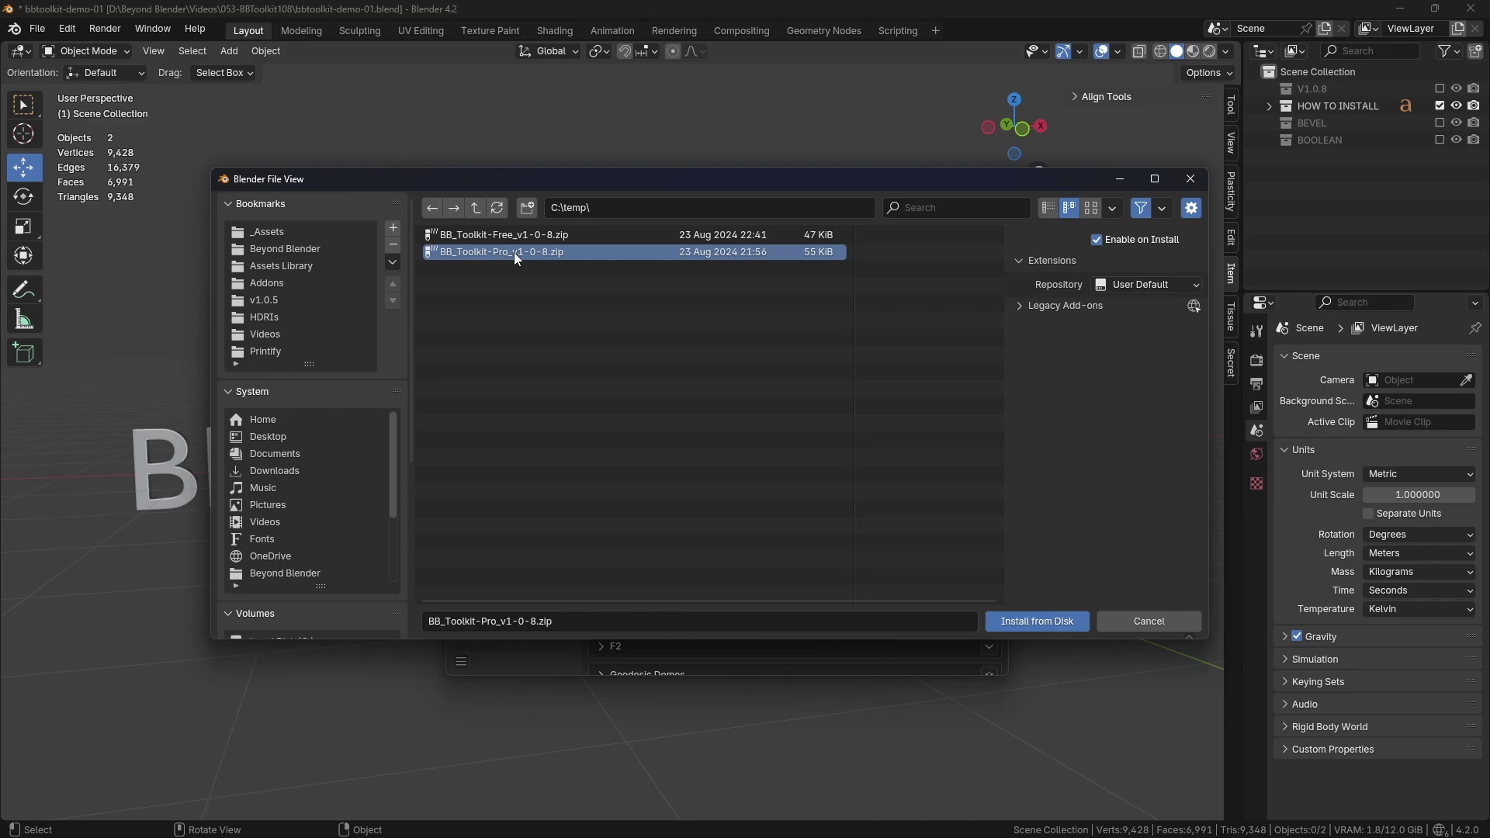
pyautogui.click(1045, 622)
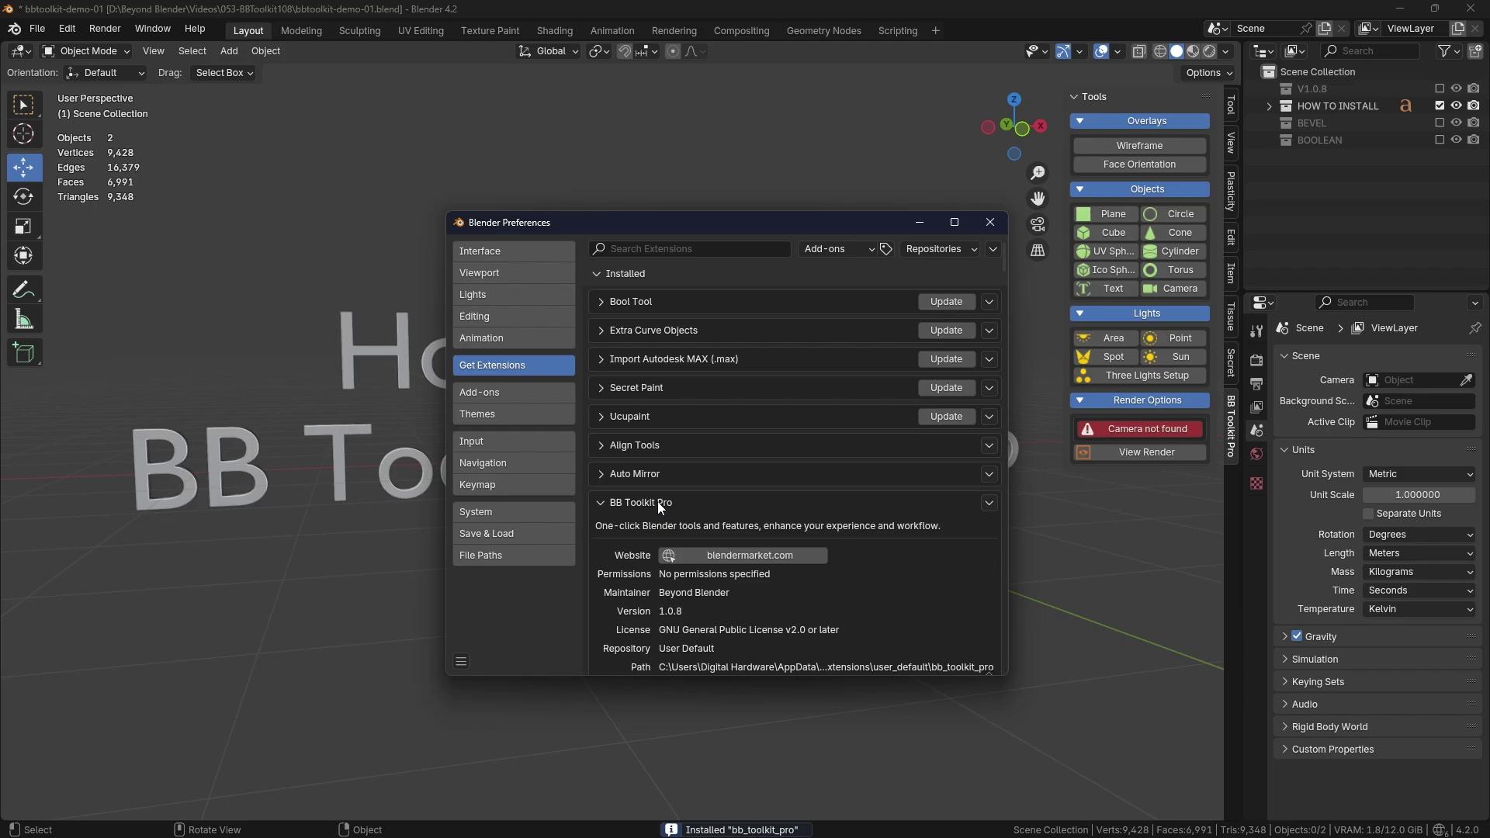
# - Open BB Toolkit Pro's options in the extensions list, then expand and collapse Auto Mirror
pyautogui.scroll(-2, 657, 504)
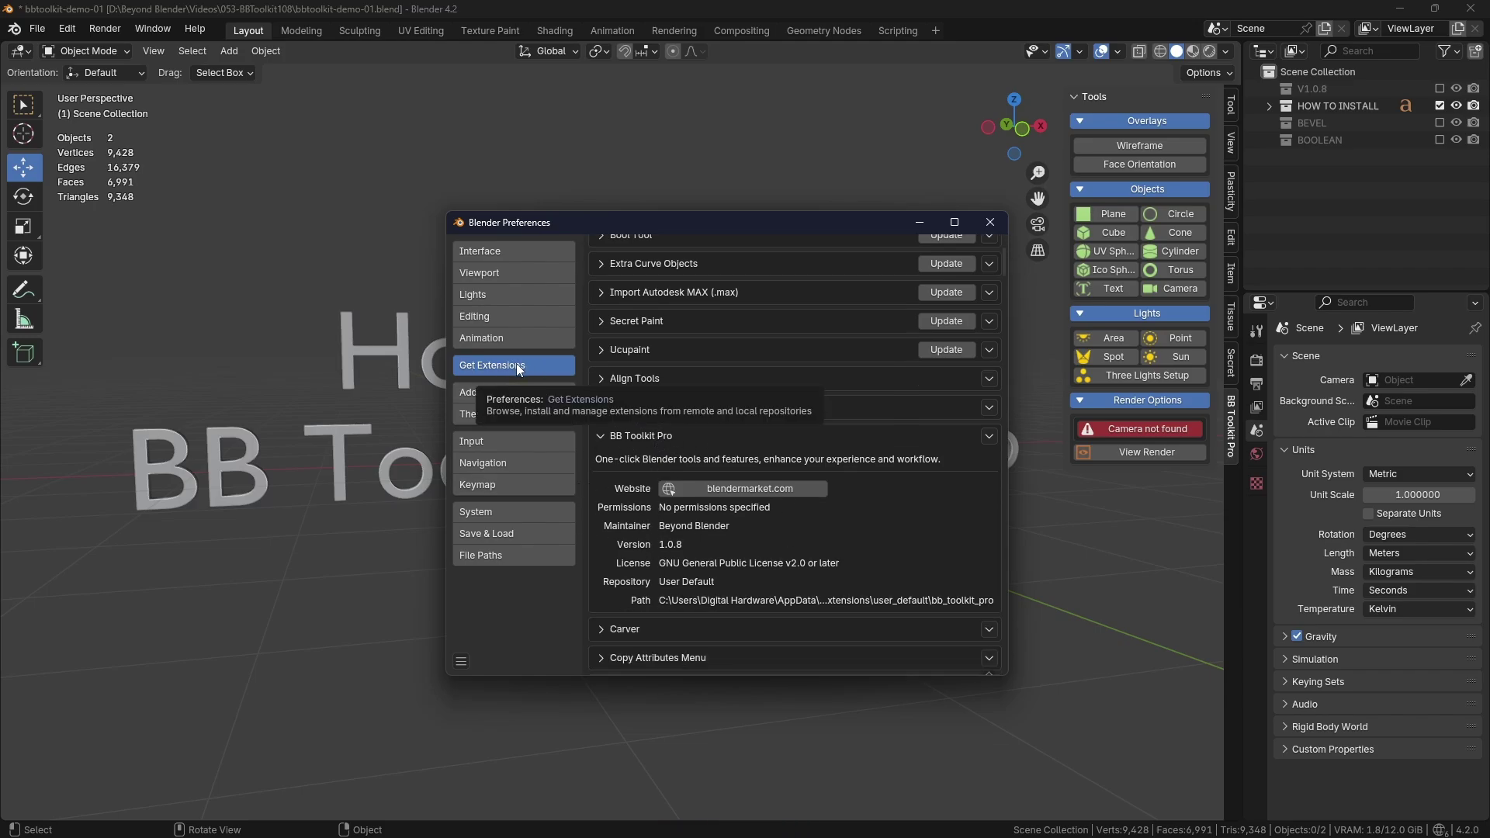
pyautogui.click(989, 436)
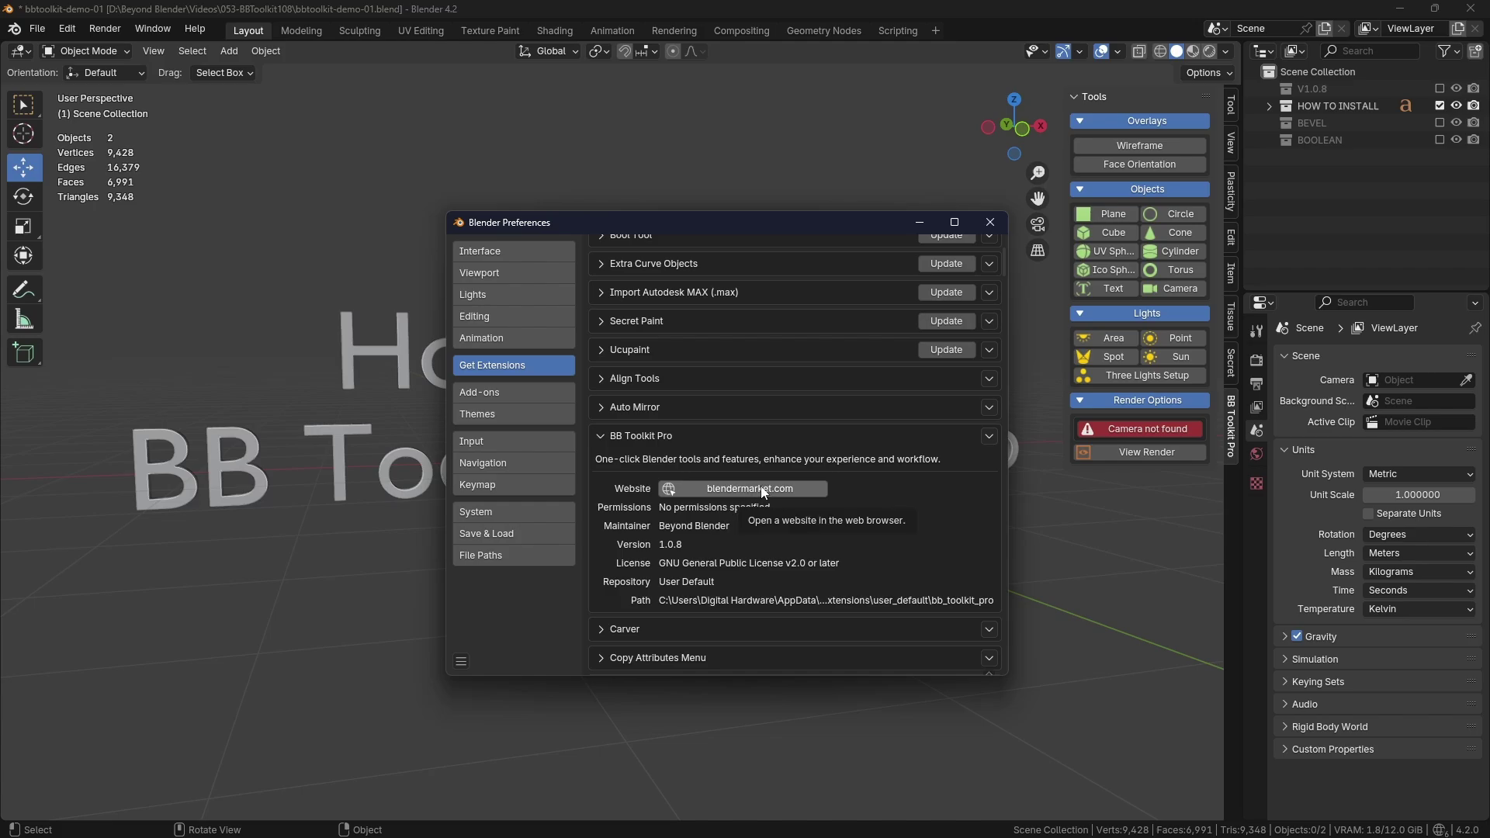
pyautogui.click(988, 436)
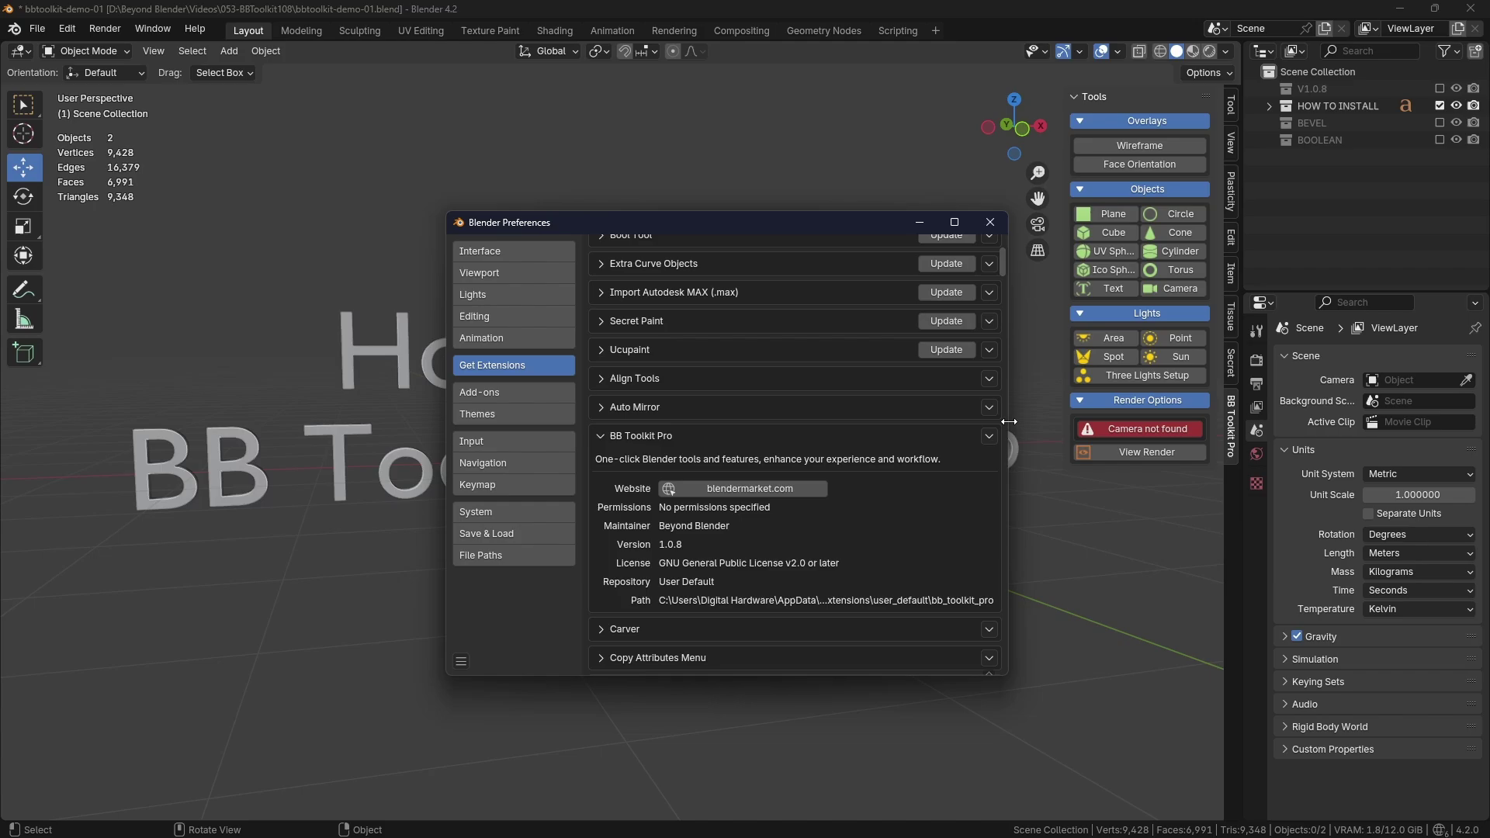
pyautogui.click(988, 408)
pyautogui.click(601, 405)
pyautogui.click(599, 408)
# - Switch to the Add-ons list and return to the installed extensions list
pyautogui.click(522, 393)
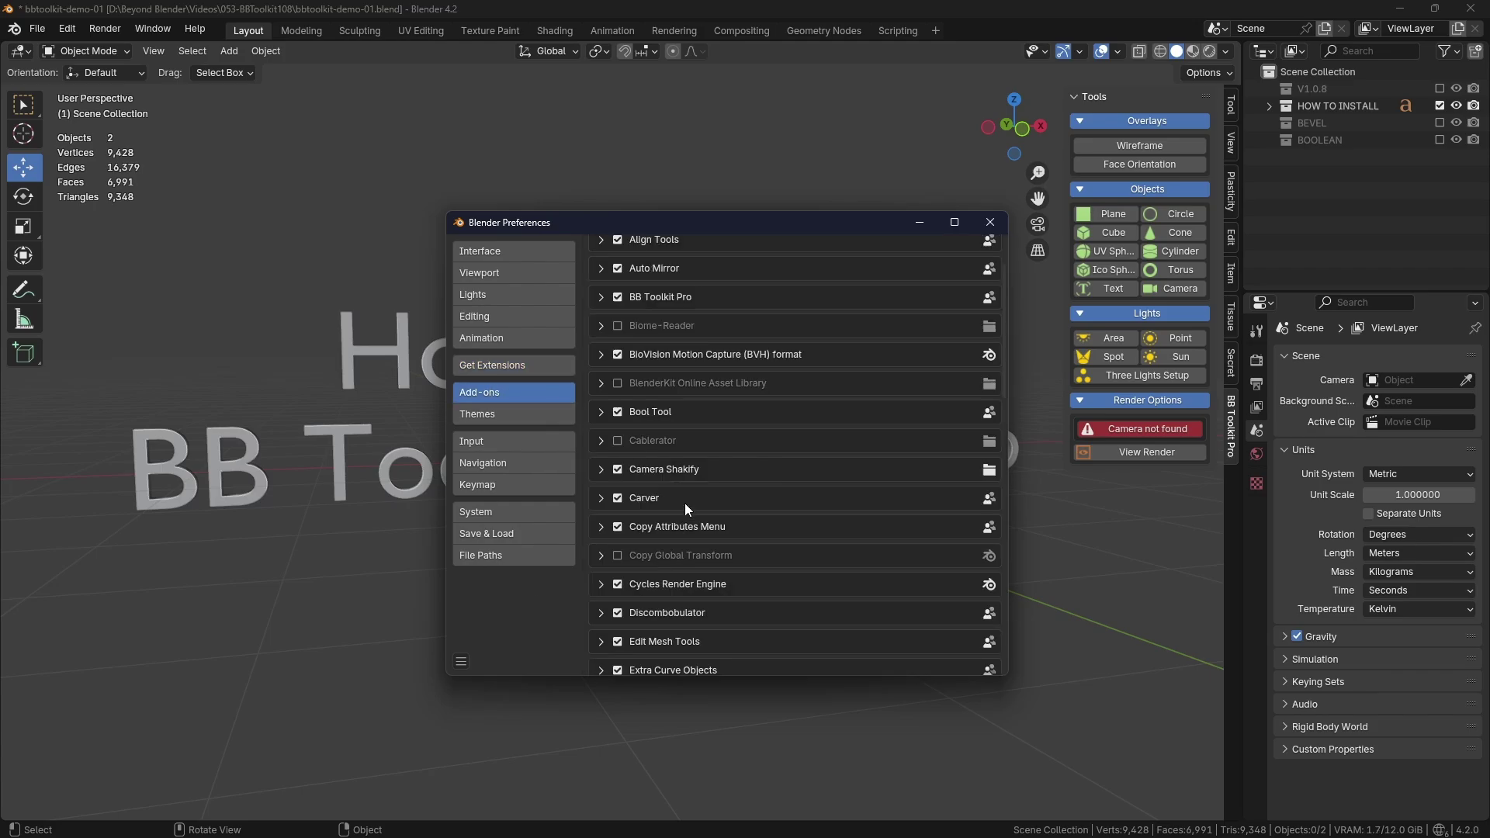
pyautogui.click(618, 355)
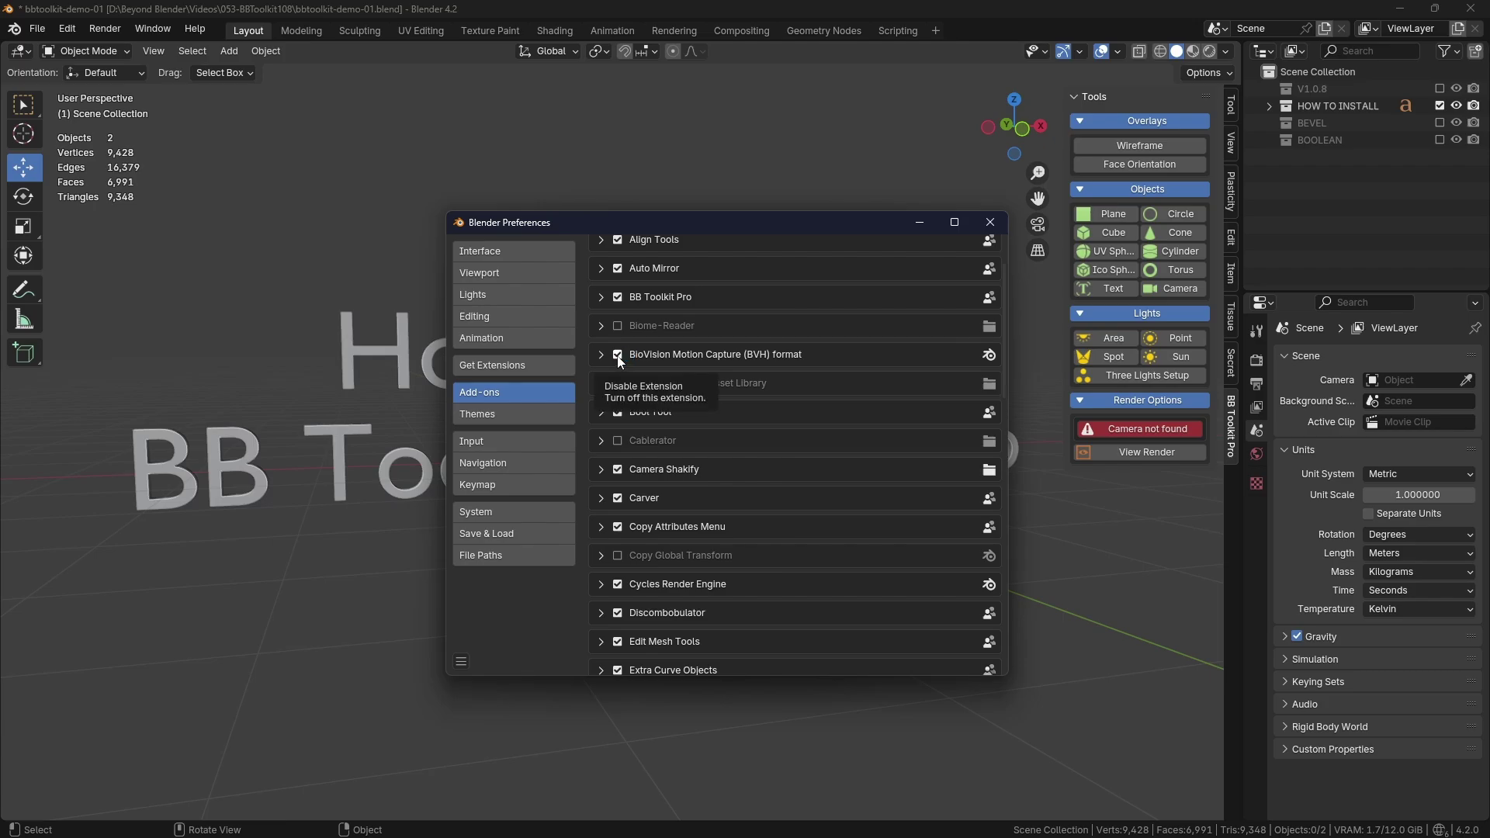
pyautogui.click(503, 364)
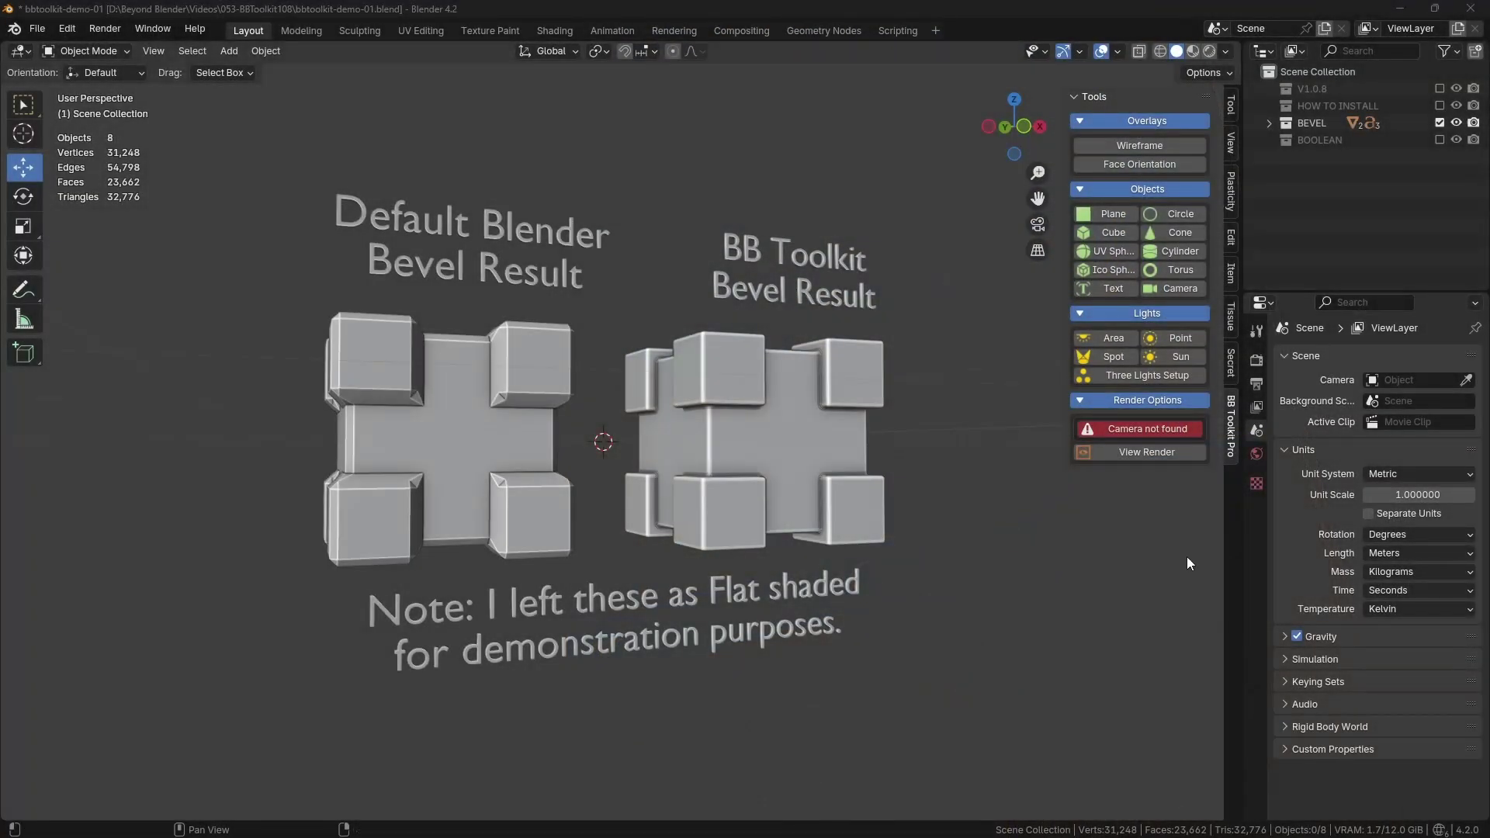
# - Select the BB Toolkit bevel cube and its Bevel Result label, ending on Cube2
pyautogui.moveTo(857, 427); pyautogui.dragTo(827, 426, button='middle')
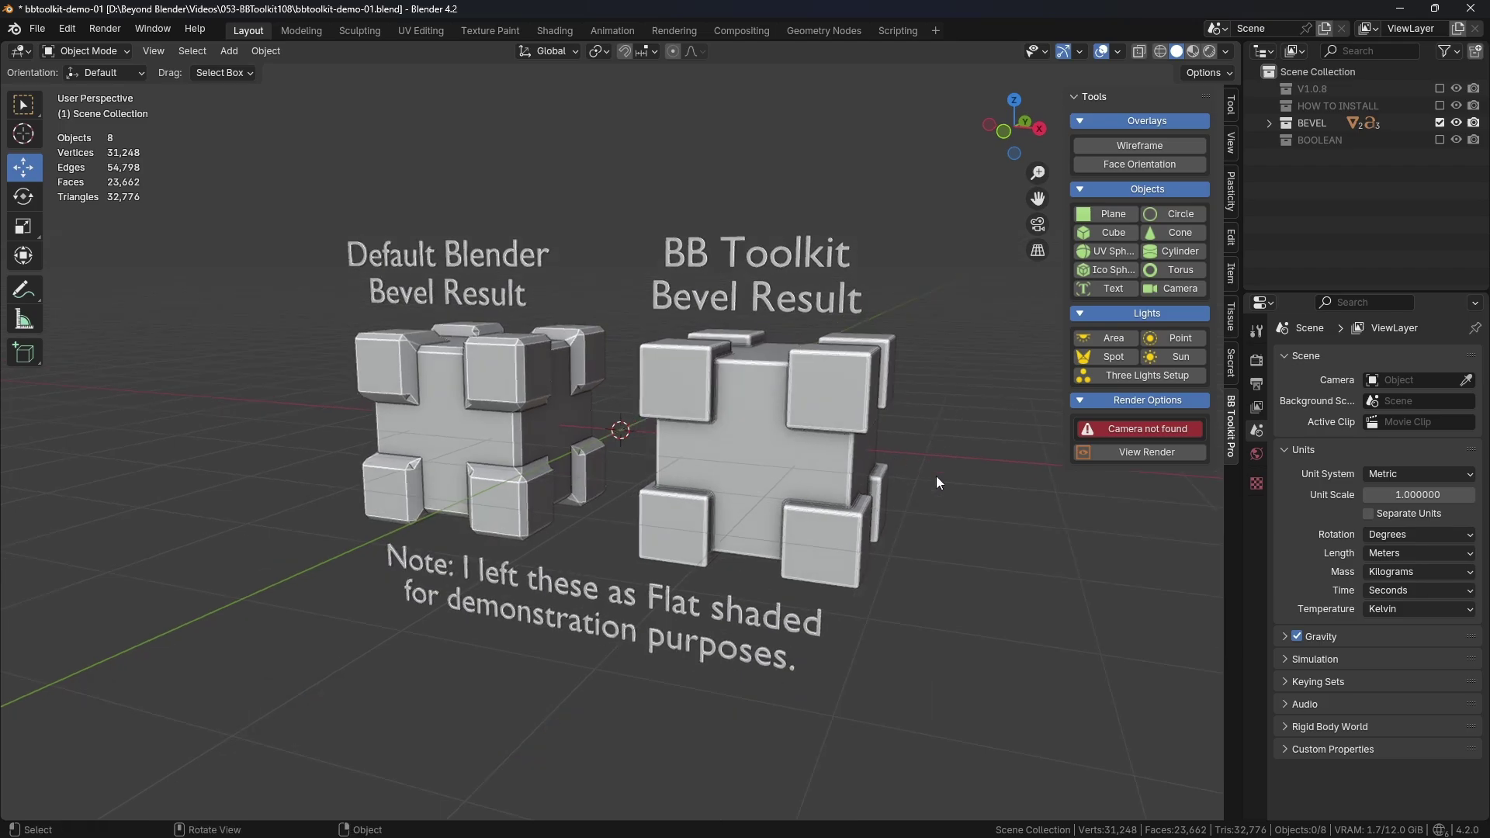
pyautogui.click(832, 393)
pyautogui.click(994, 537)
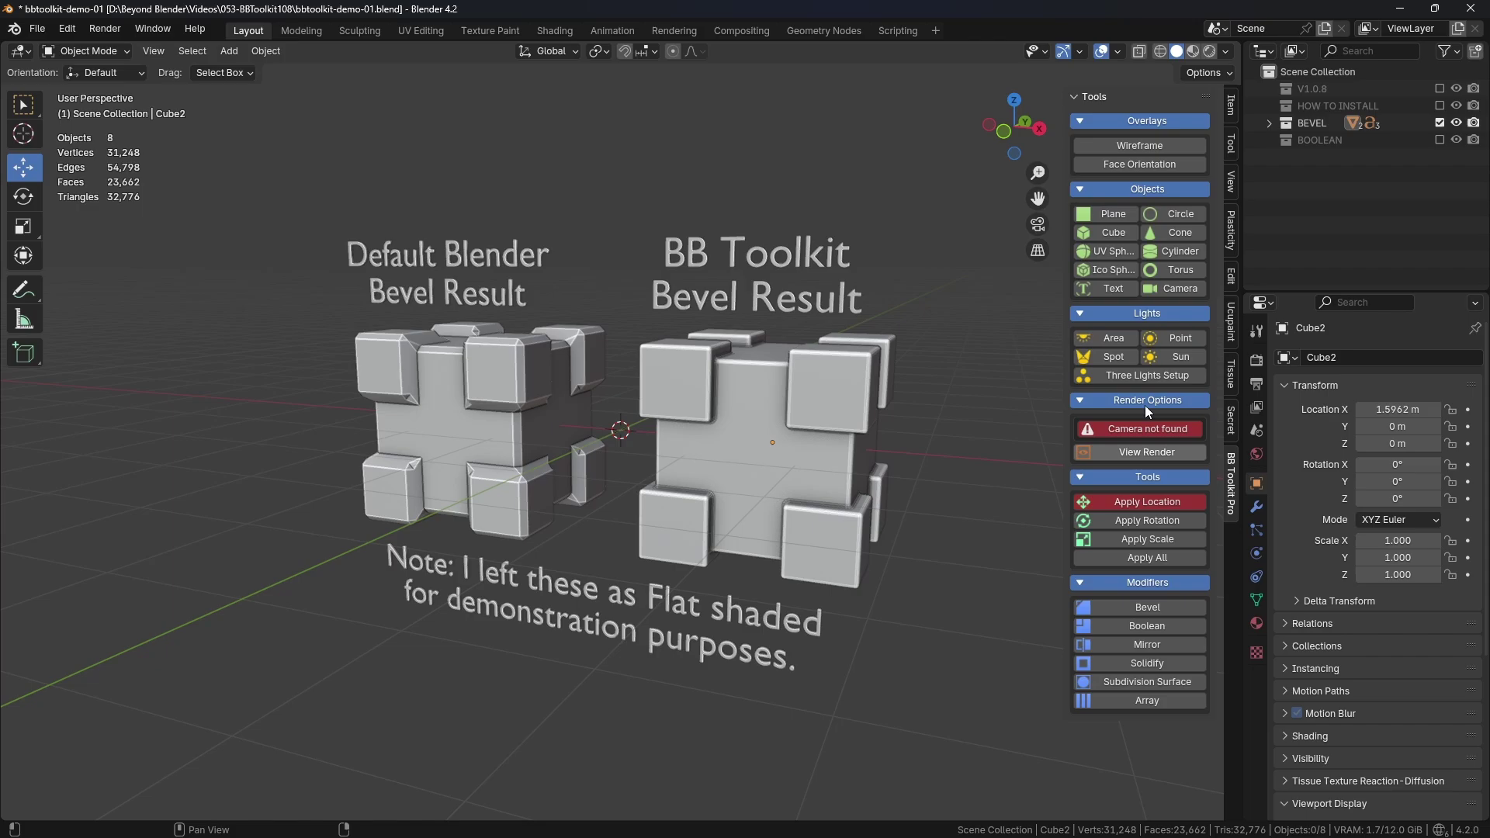
pyautogui.click(832, 392)
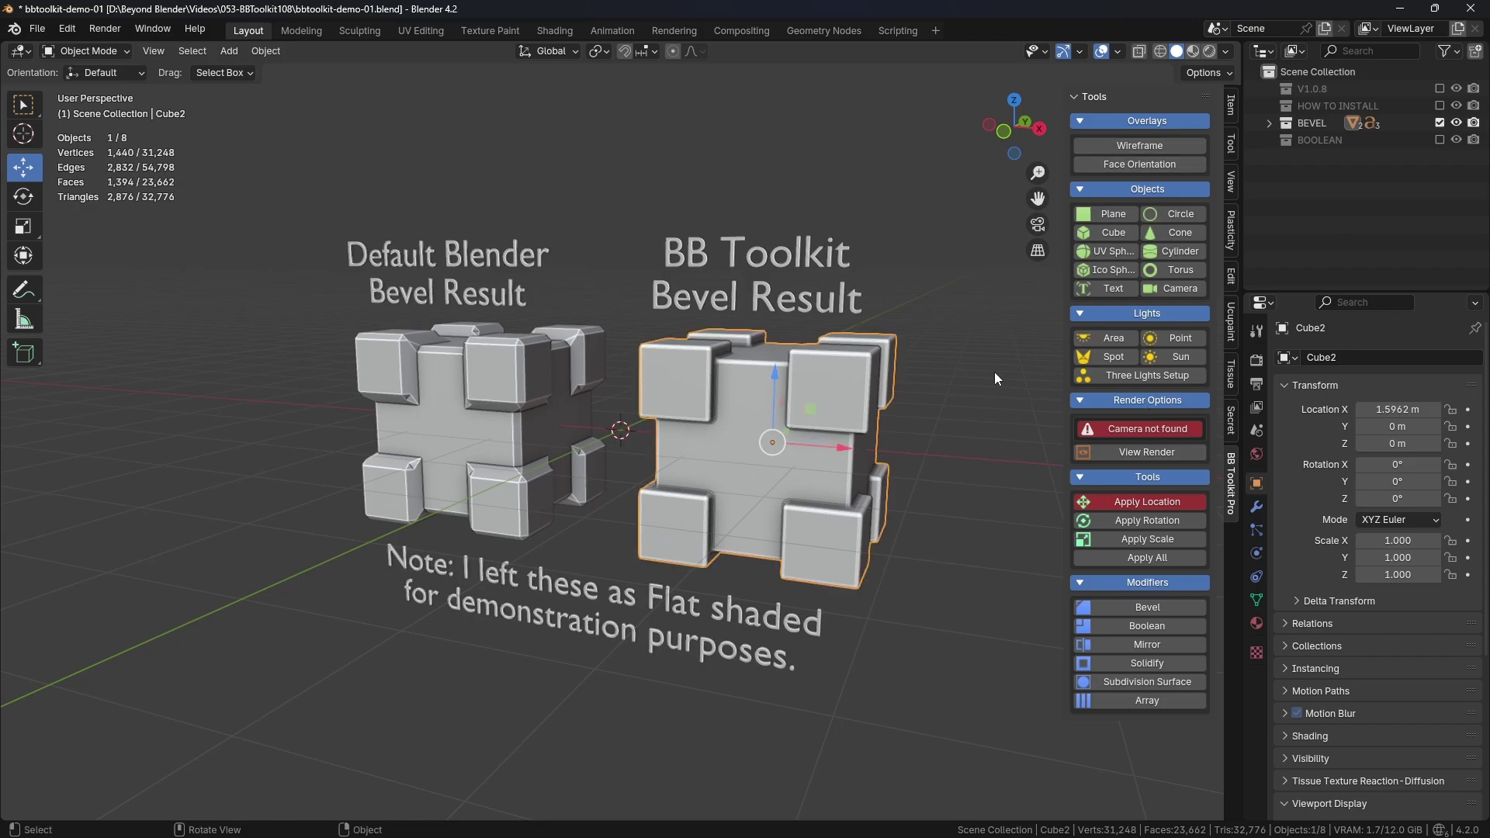
pyautogui.click(804, 305)
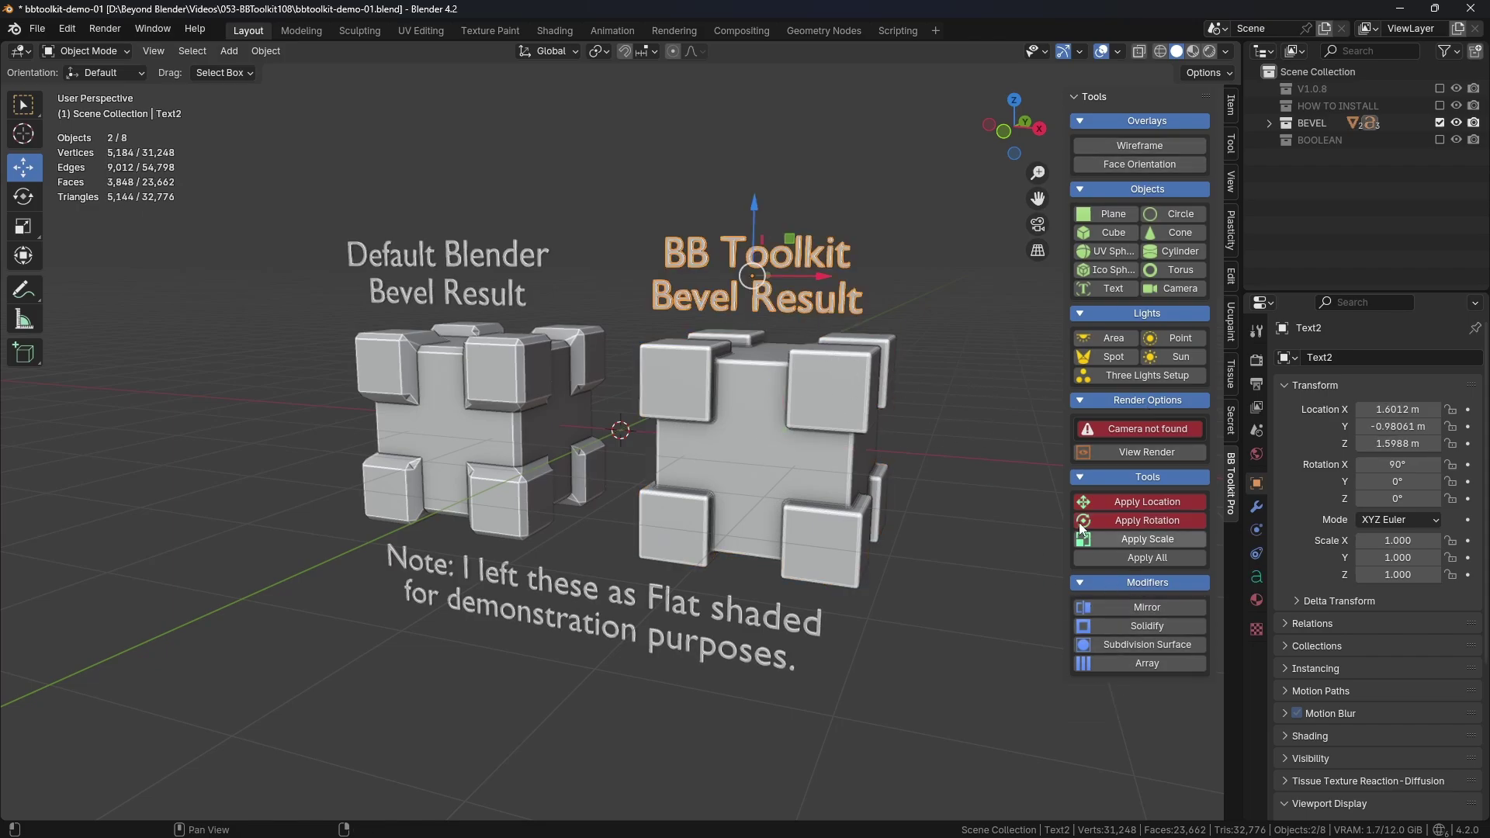
pyautogui.click(781, 398)
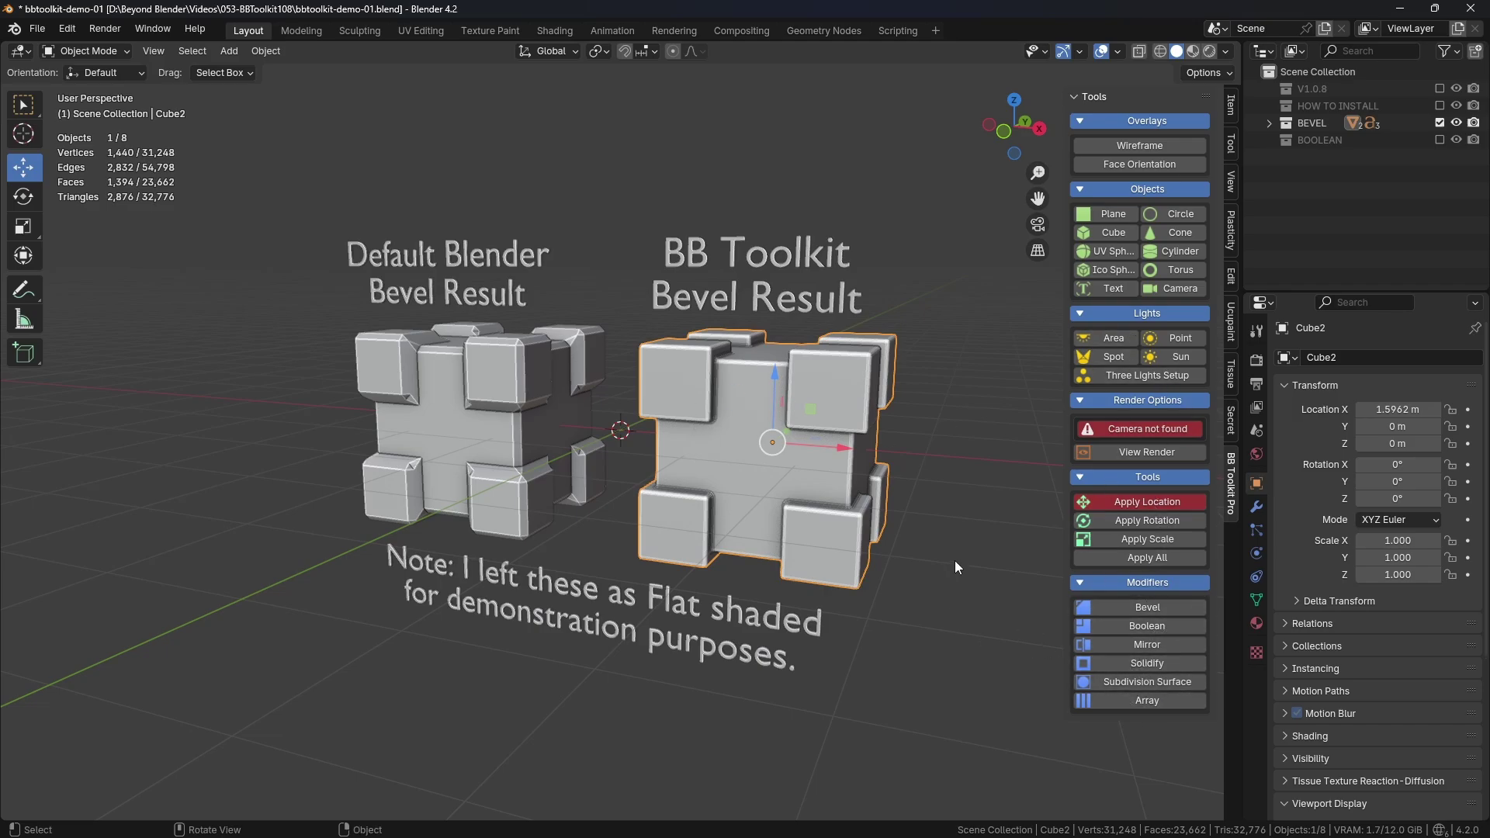
pyautogui.moveTo(955, 559); pyautogui.dragTo(784, 405, button='middle')
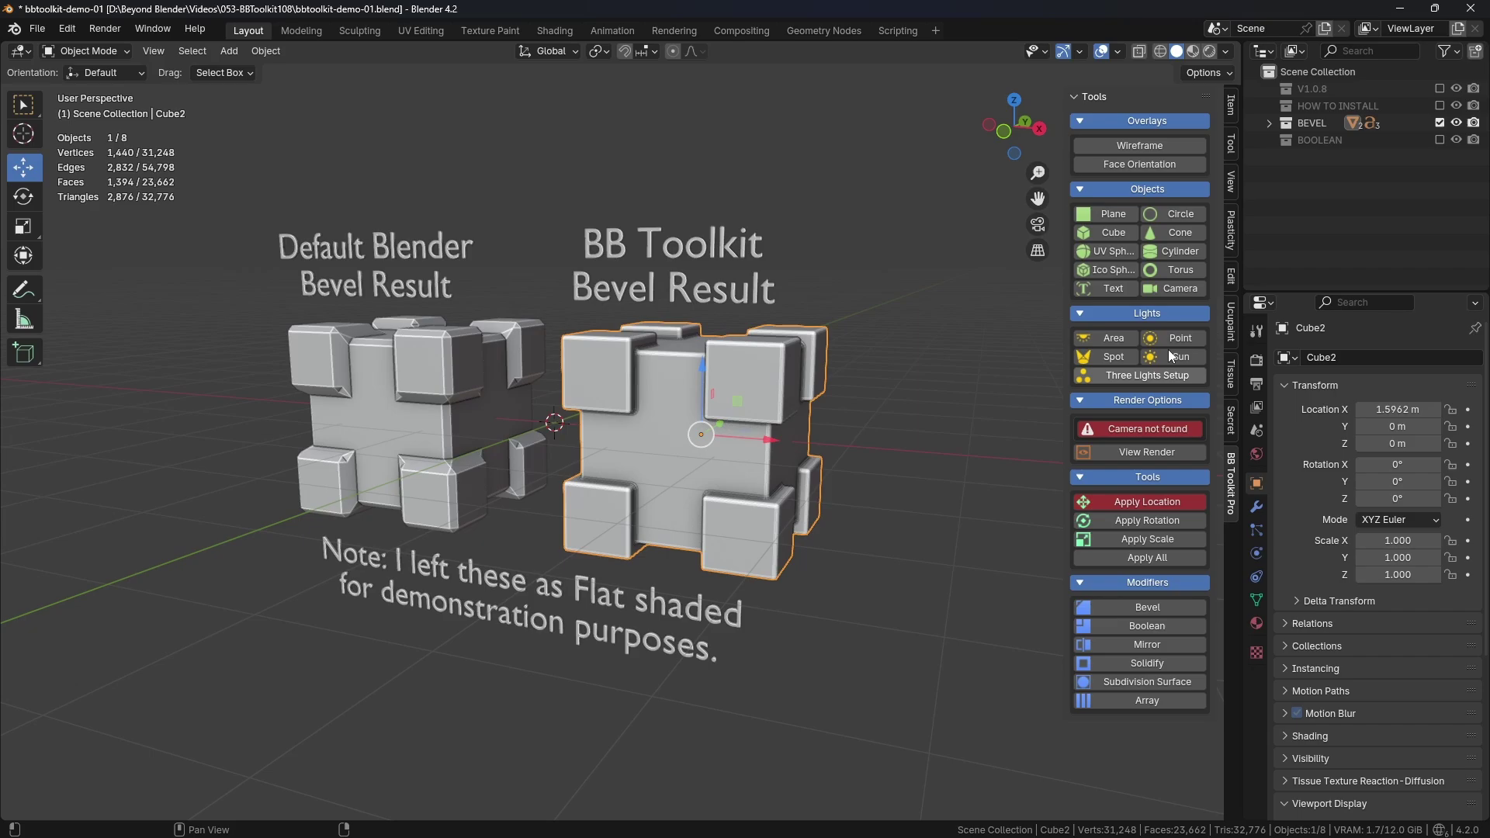
# - Collapse and reopen the toolkit's Overlays, Objects and Lights sections, then frame both cubes
pyautogui.click(1143, 120)
pyautogui.click(1152, 141)
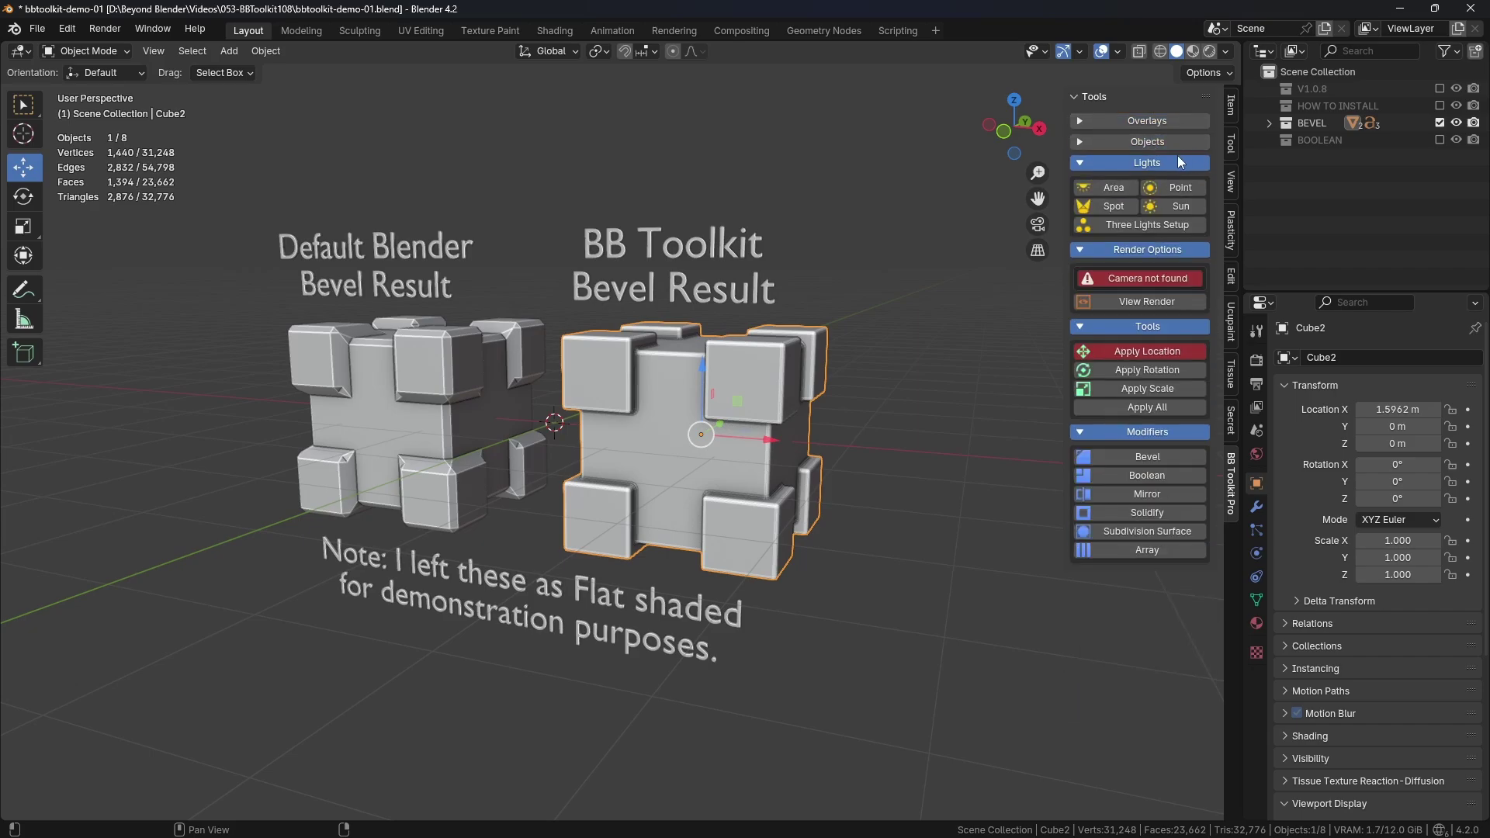
pyautogui.click(1172, 160)
pyautogui.click(1172, 160)
pyautogui.click(1149, 143)
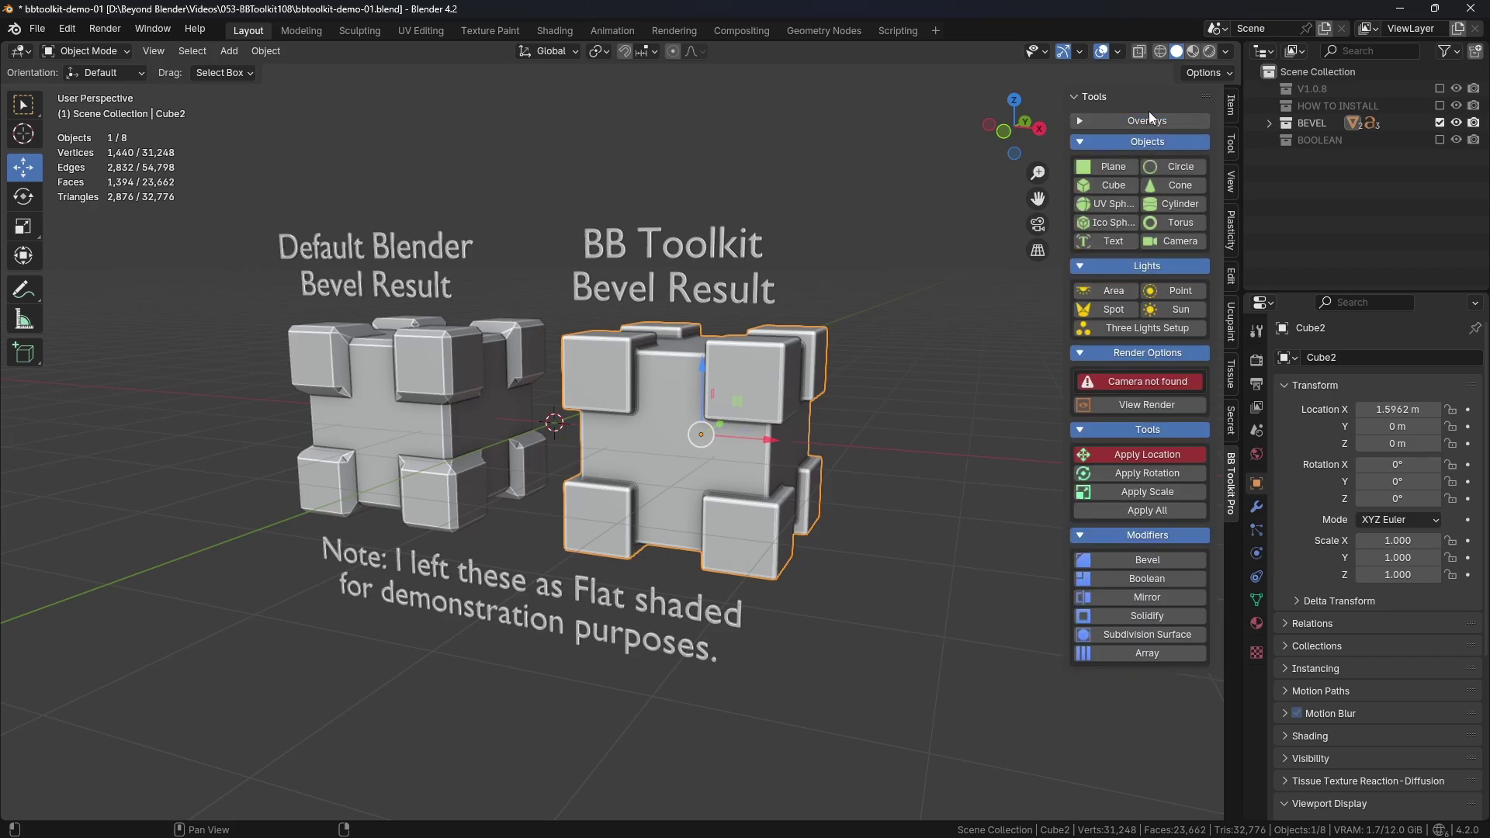
pyautogui.click(1149, 118)
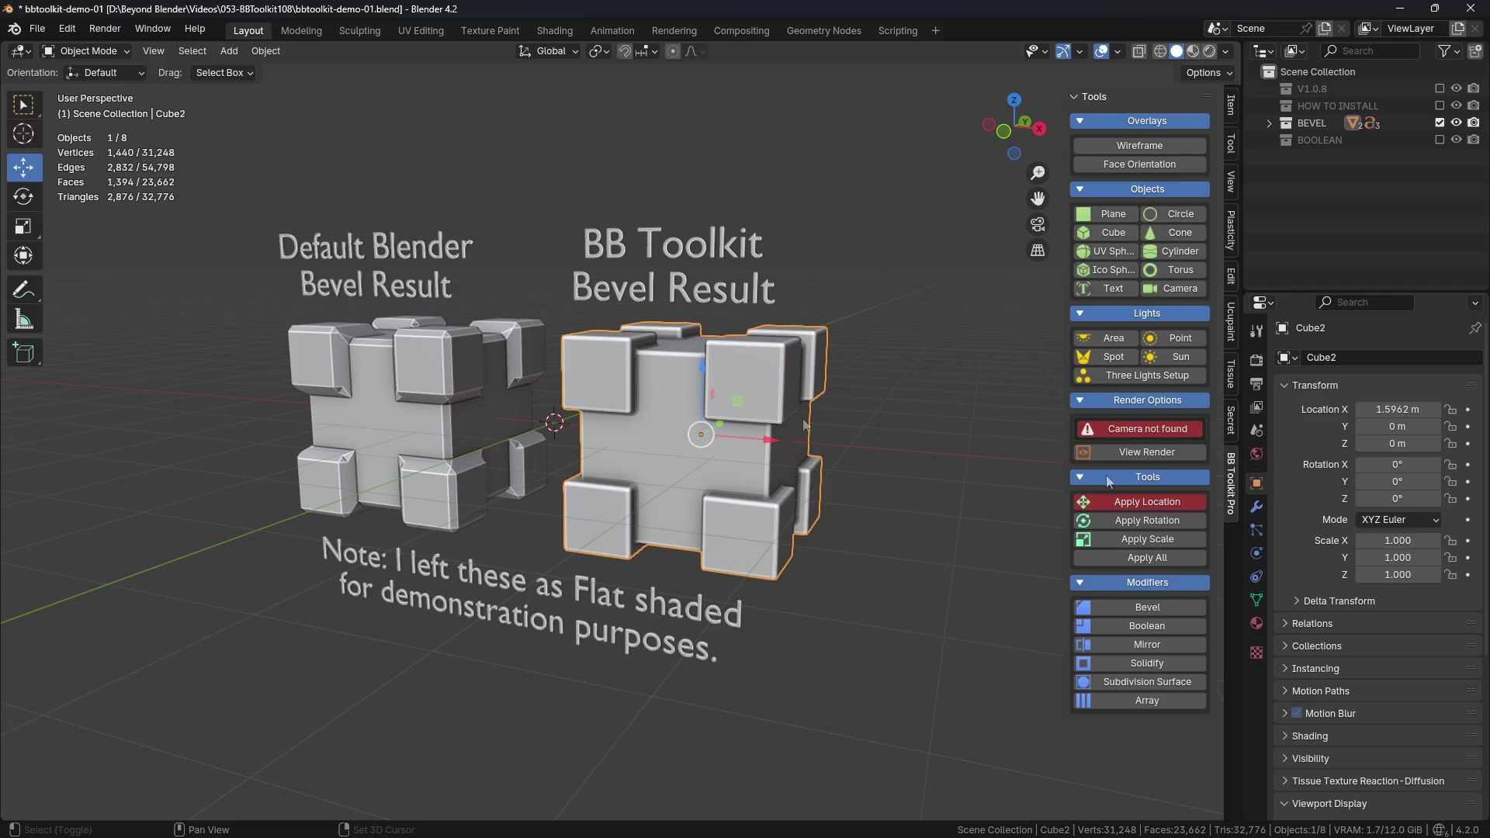
pyautogui.scroll(3, 836, 411)
pyautogui.keyDown('shift'); pyautogui.moveTo(590, 372); pyautogui.dragTo(357, 360, button='middle'); pyautogui.keyUp('shift')
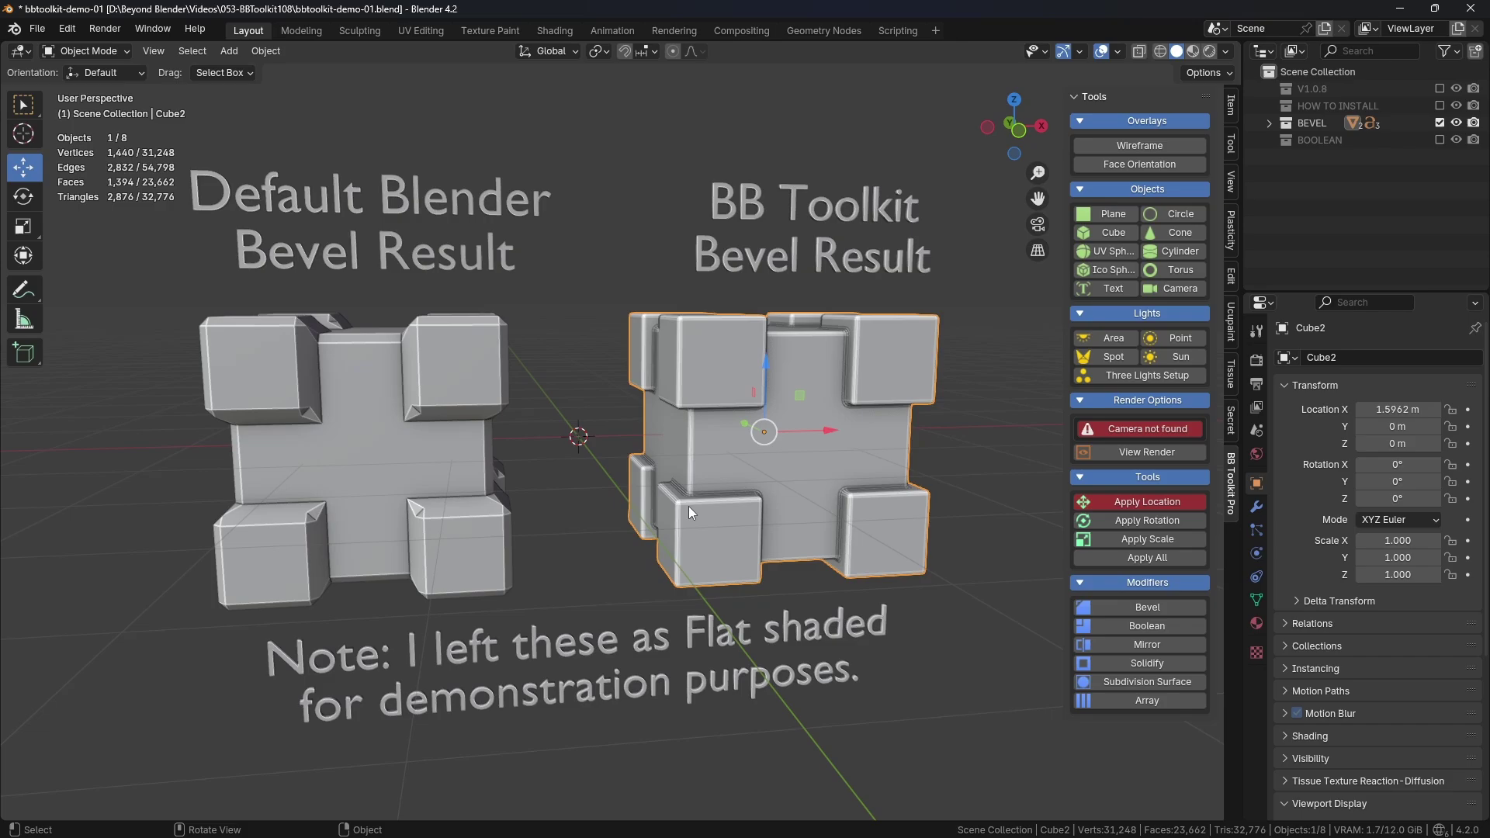
# - Put the default Blender cube in Edit Mode and hide its Bevel modifier in the viewport
pyautogui.click(458, 358)
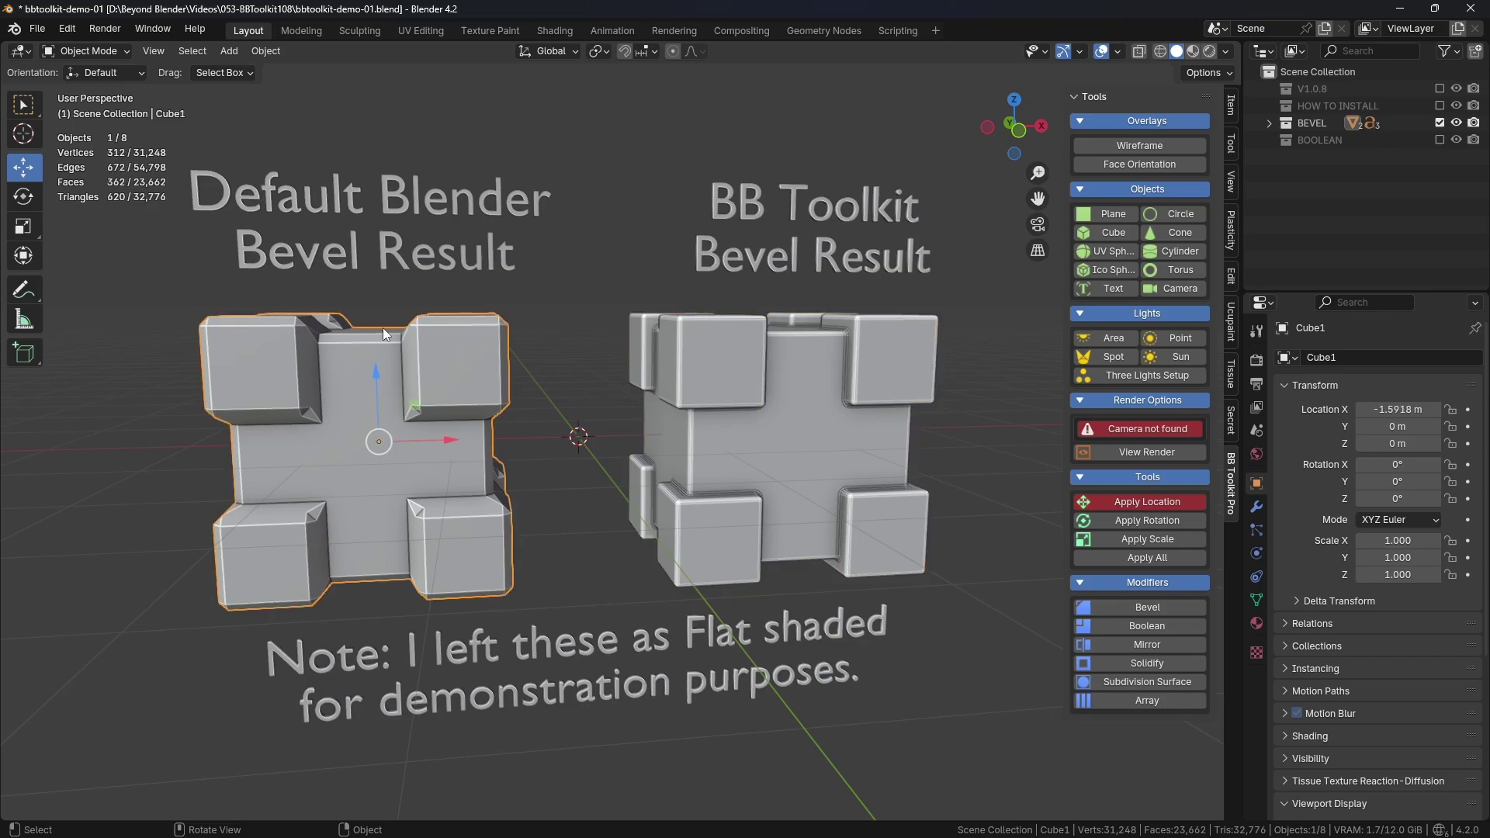
pyautogui.keyDown('shift'); pyautogui.moveTo(446, 345); pyautogui.dragTo(636, 384, button='middle'); pyautogui.keyUp('shift')
pyautogui.hotkey('ctrl', 'Tab')
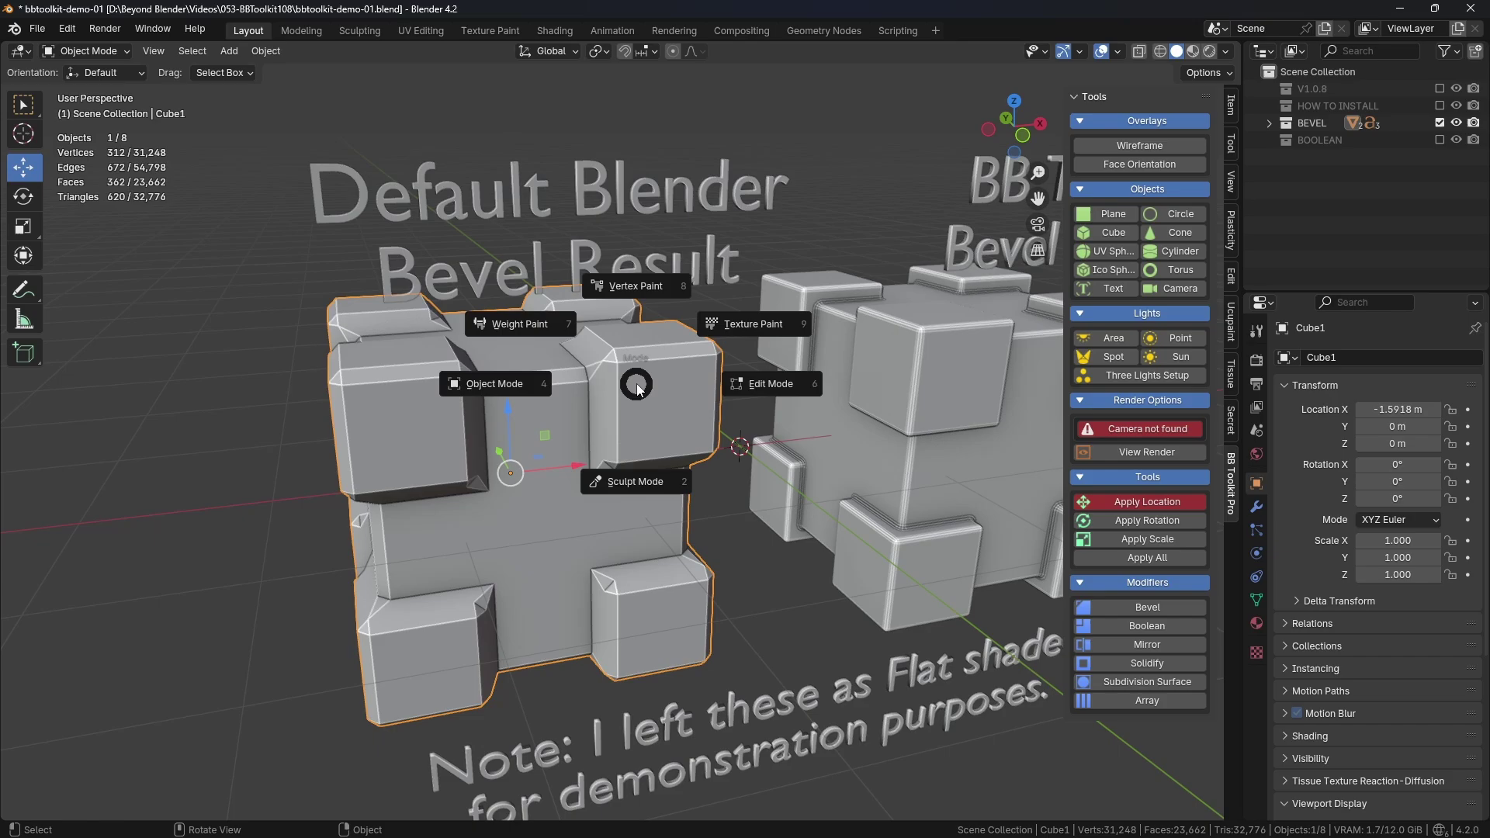
pyautogui.click(773, 388)
pyautogui.moveTo(773, 389); pyautogui.dragTo(786, 395, button='middle')
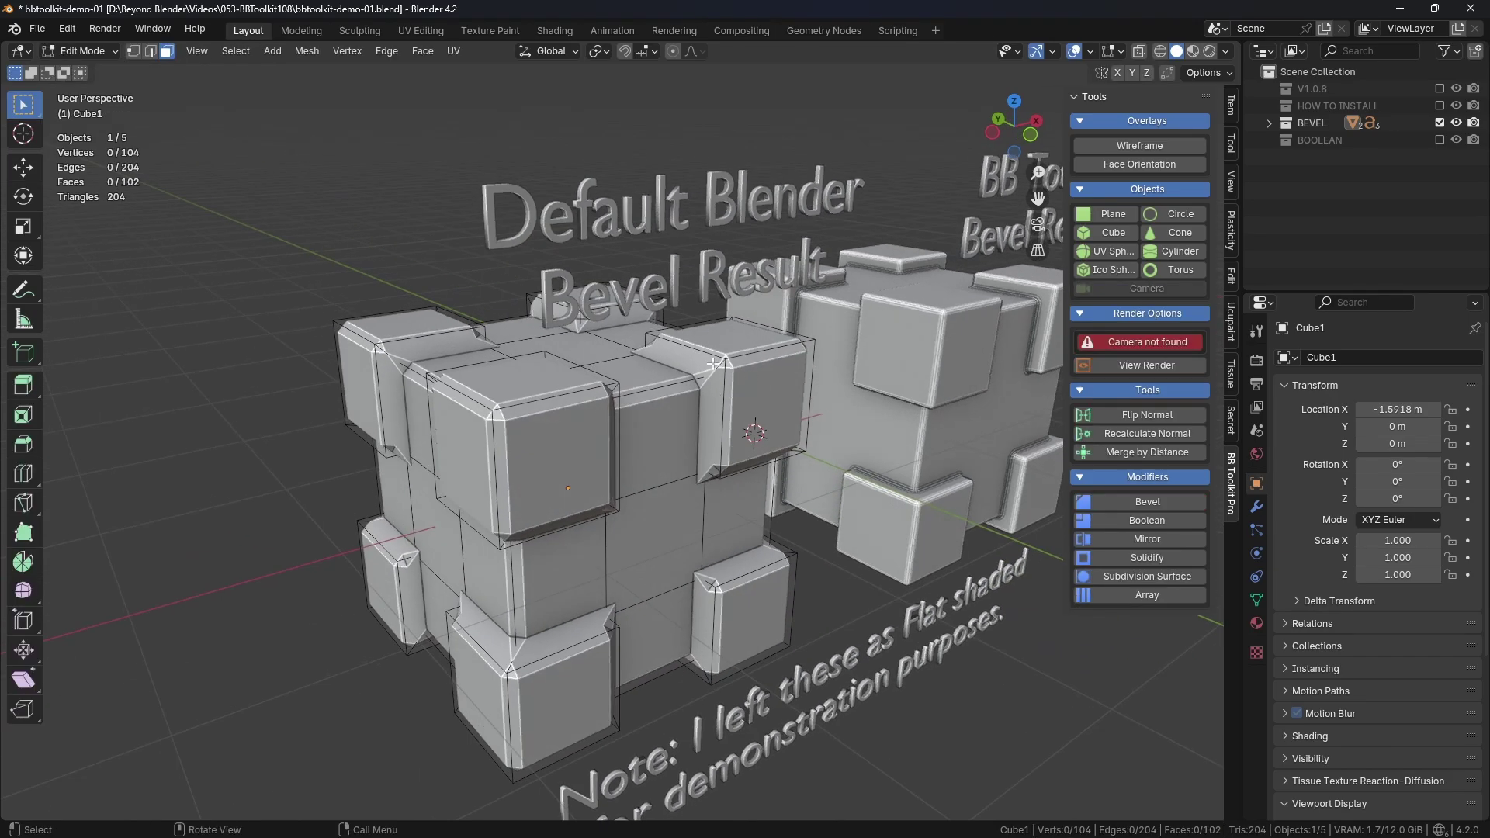
pyautogui.click(1257, 507)
pyautogui.click(1399, 405)
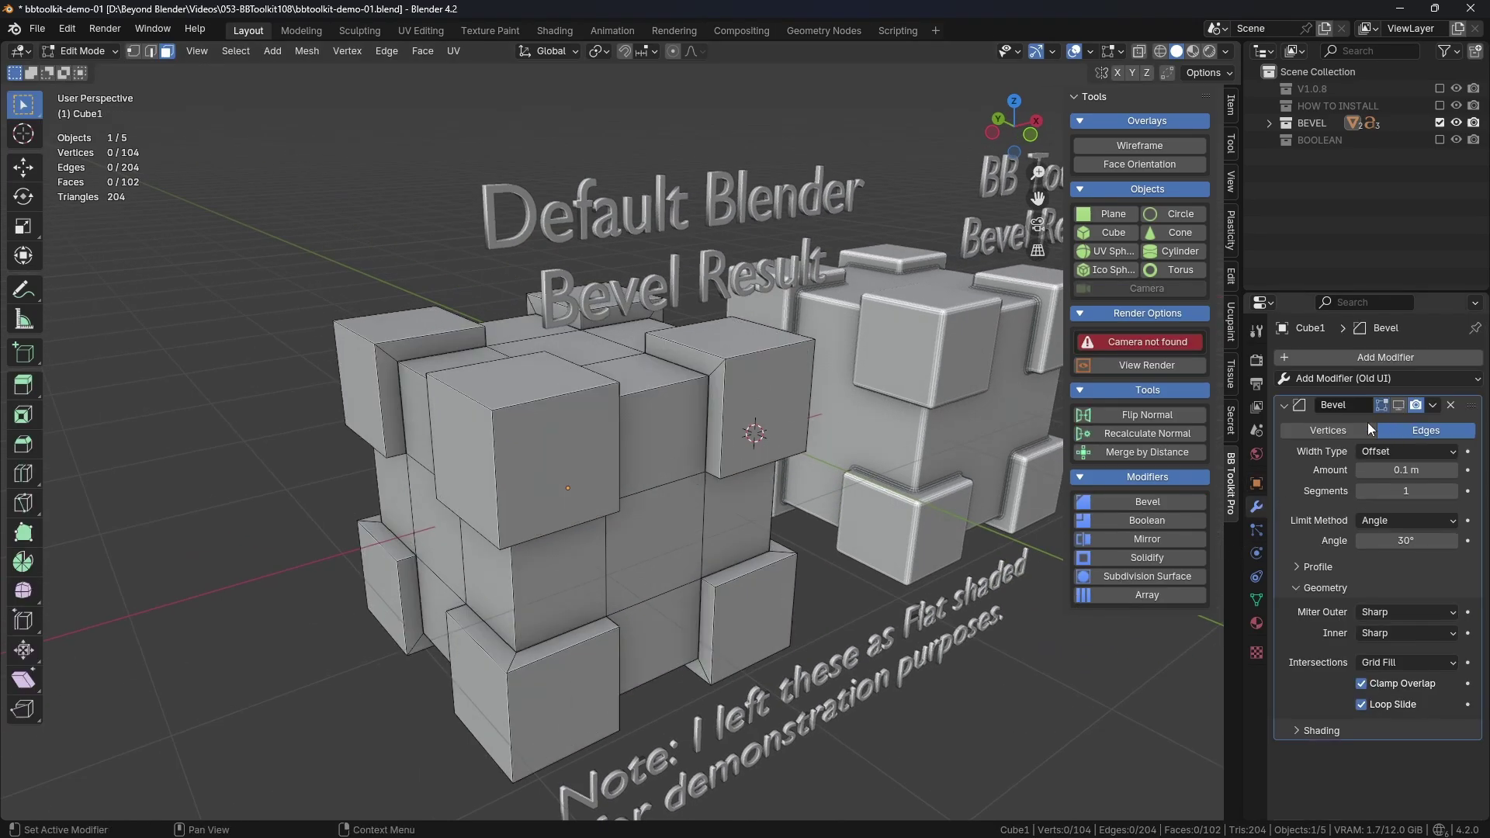
pyautogui.moveTo(440, 342)
pyautogui.mouseDown(button='middle')
pyautogui.moveTo(496, 333)
pyautogui.moveTo(440, 342)
pyautogui.mouseUp(button='middle')
# - Return to Object Mode and re-show the Bevel: 0.1 m offset, 1 segment, 30° limit
pyautogui.press('Tab')
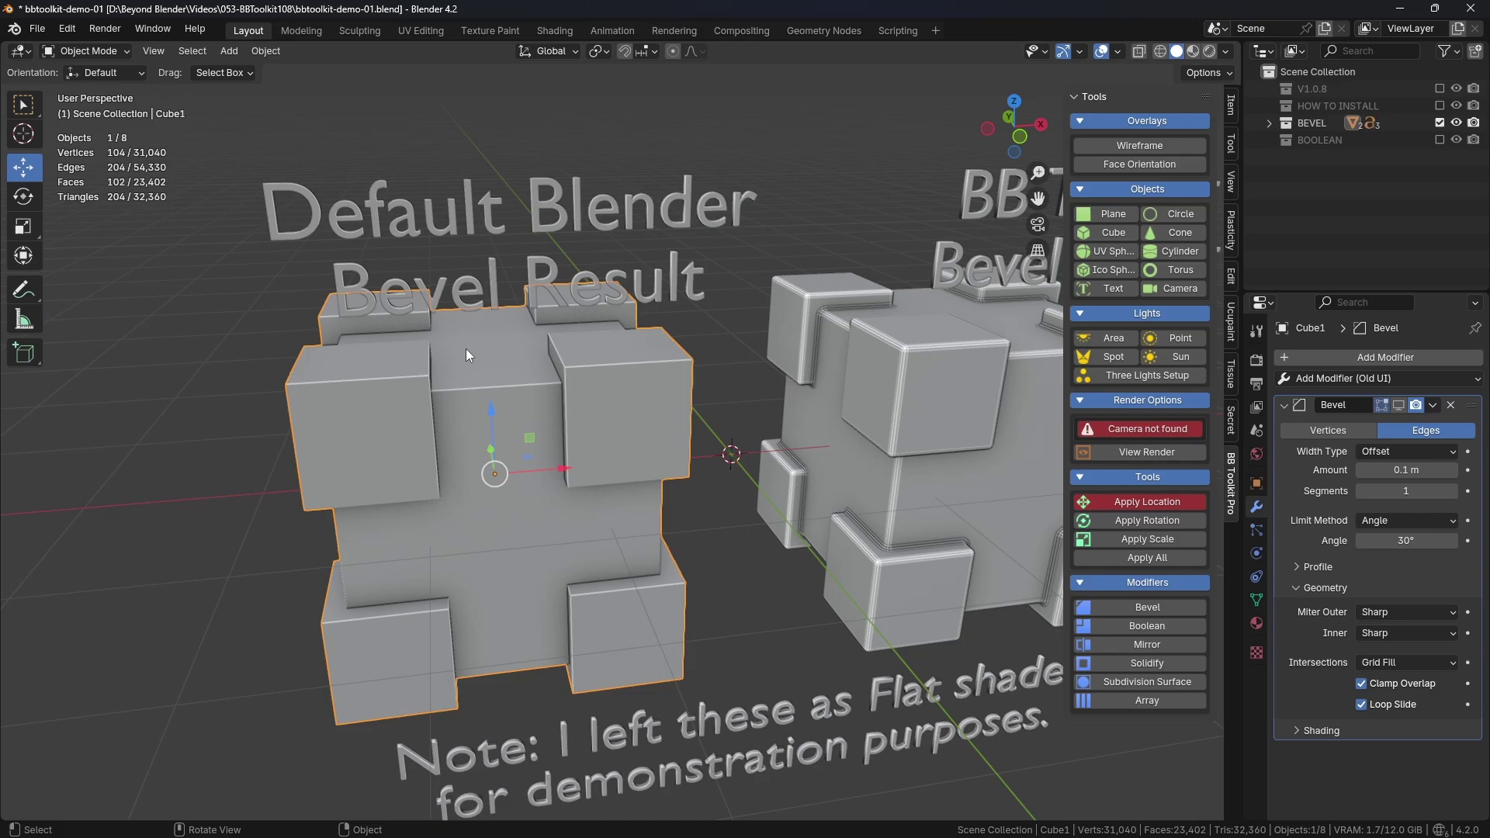
pyautogui.moveTo(490, 556); pyautogui.dragTo(531, 488, button='middle')
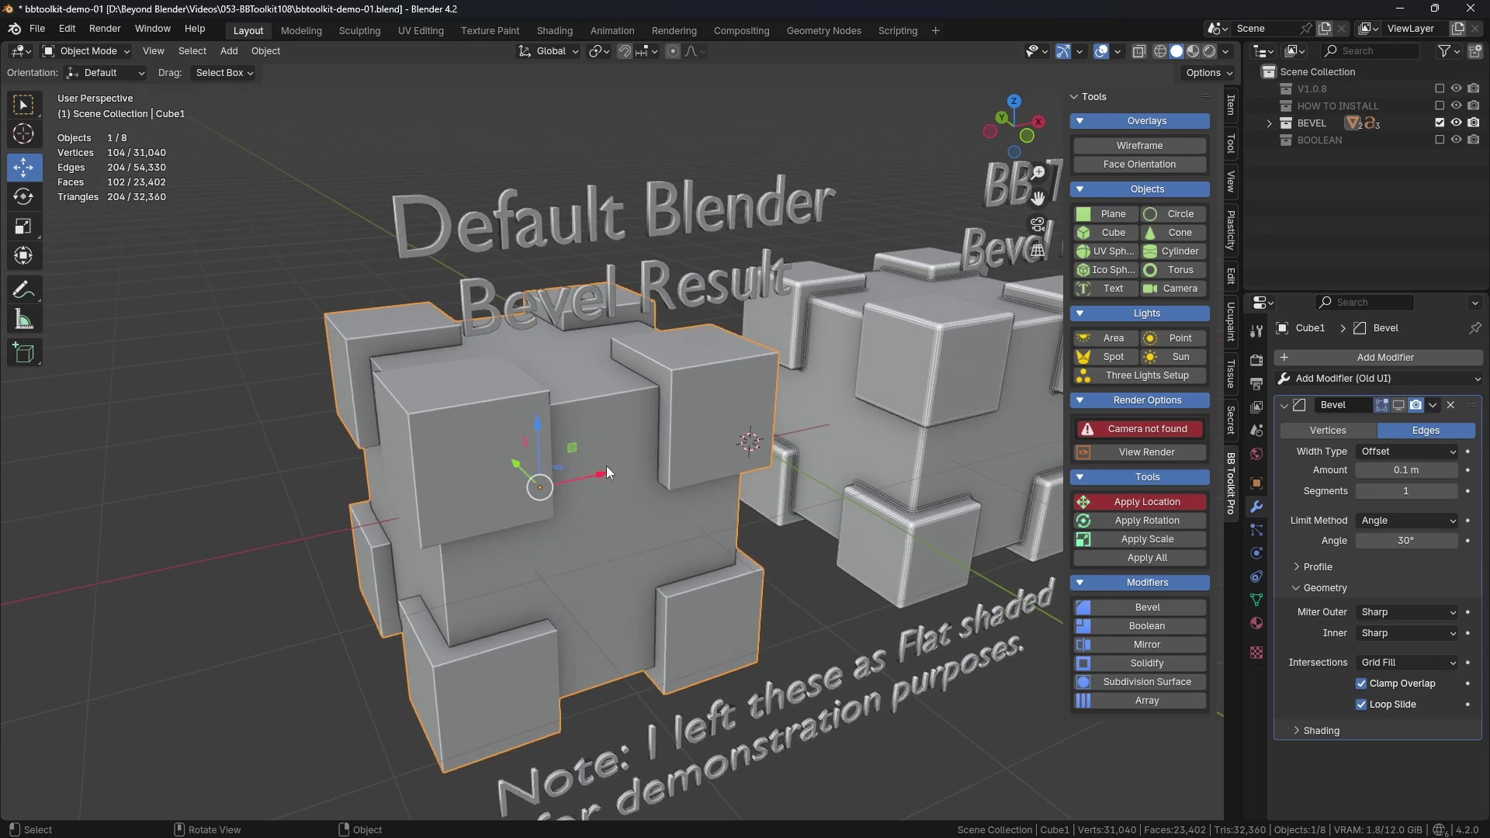
pyautogui.hotkey('ctrl', 'Tab')
pyautogui.click(548, 487)
pyautogui.click(1399, 404)
pyautogui.moveTo(847, 467); pyautogui.dragTo(646, 399, button='middle')
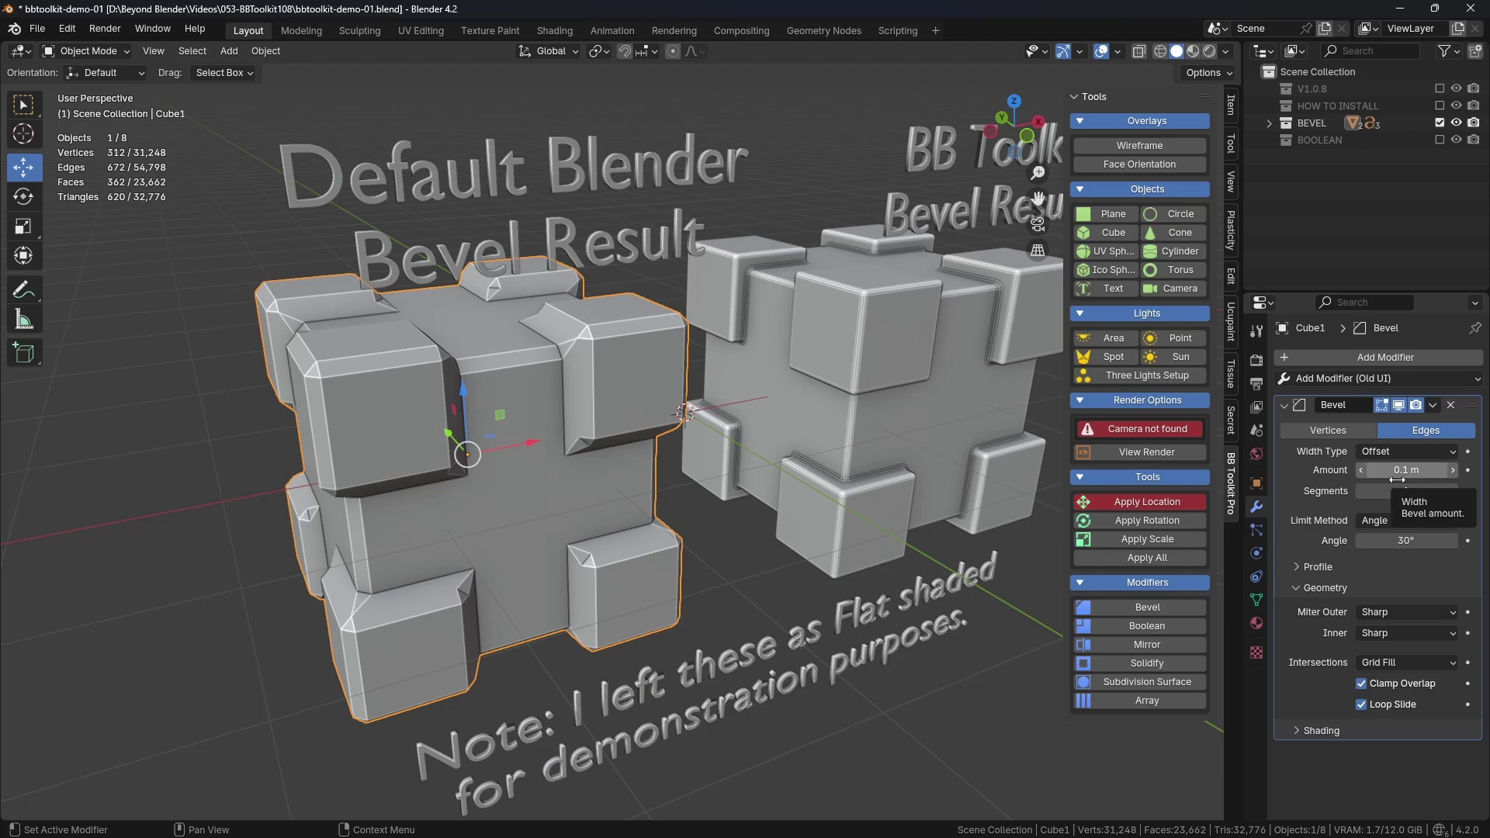
pyautogui.click(1326, 585)
pyautogui.click(1336, 587)
pyautogui.click(1331, 589)
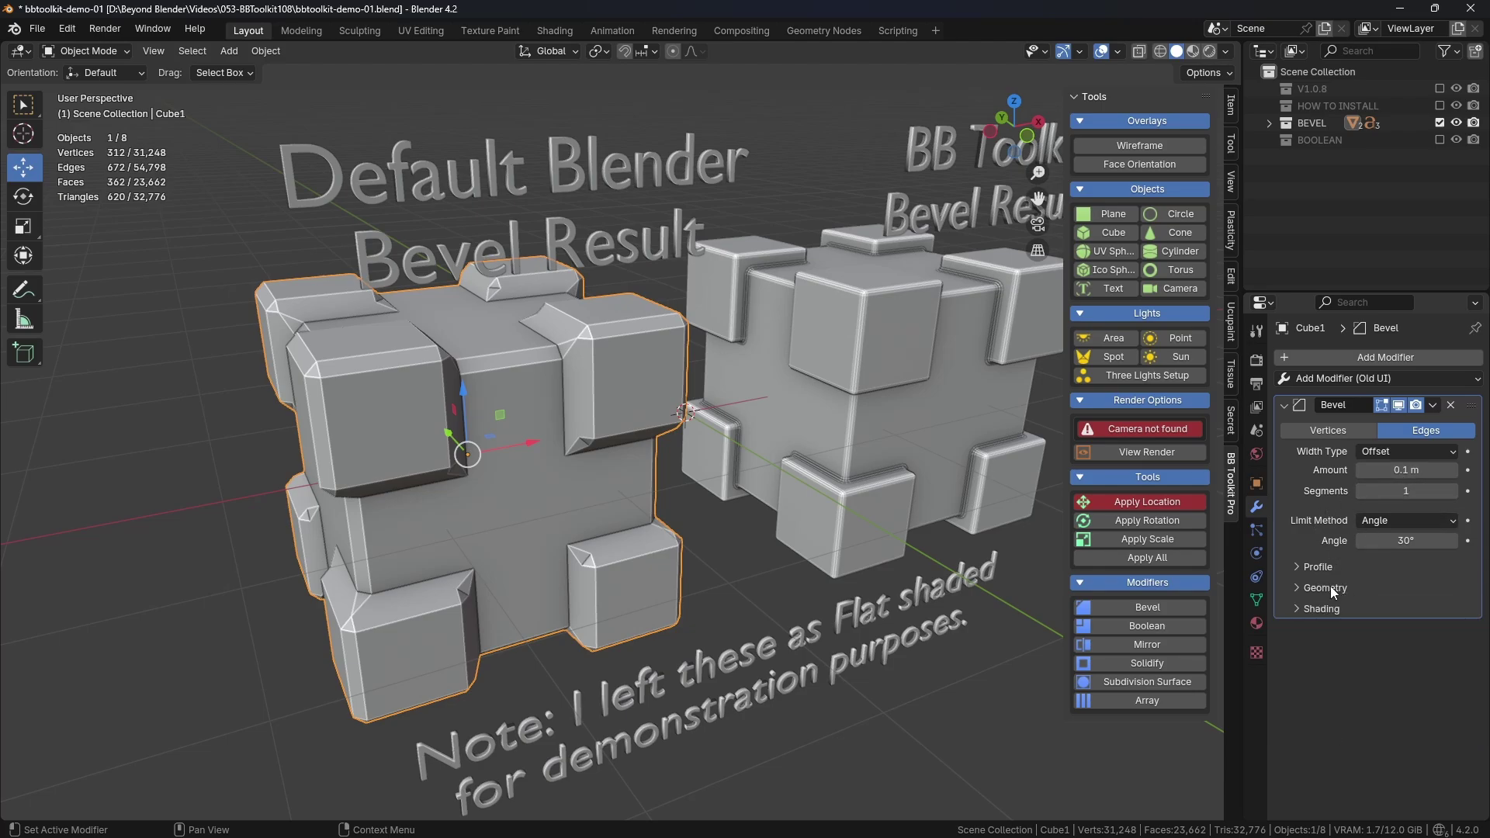
pyautogui.click(1322, 588)
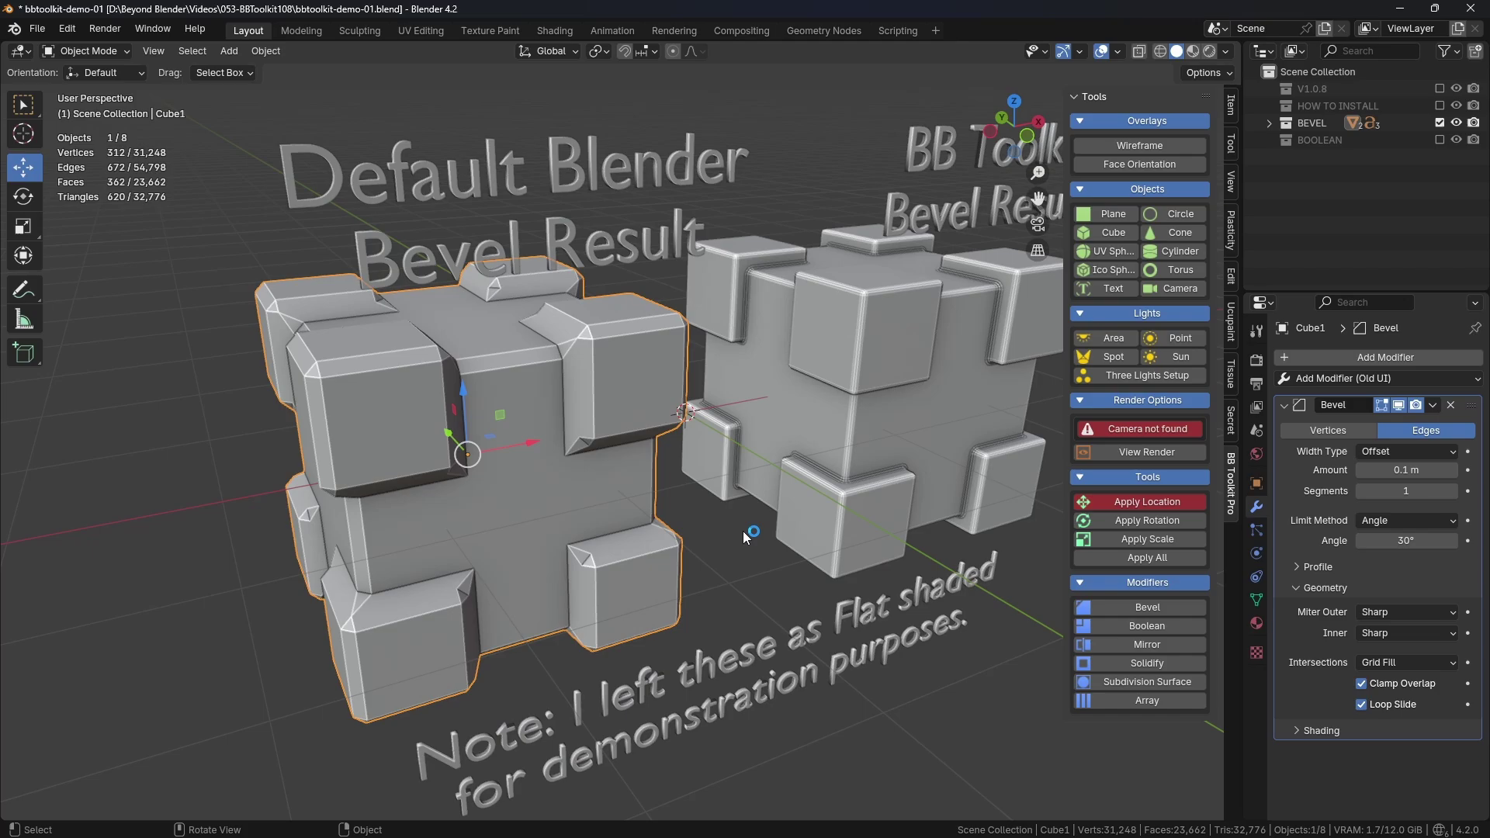
# - Orbit and zoom around both cubes to a low front close-up of the right cube
pyautogui.moveTo(807, 492); pyautogui.dragTo(747, 589, button='middle')
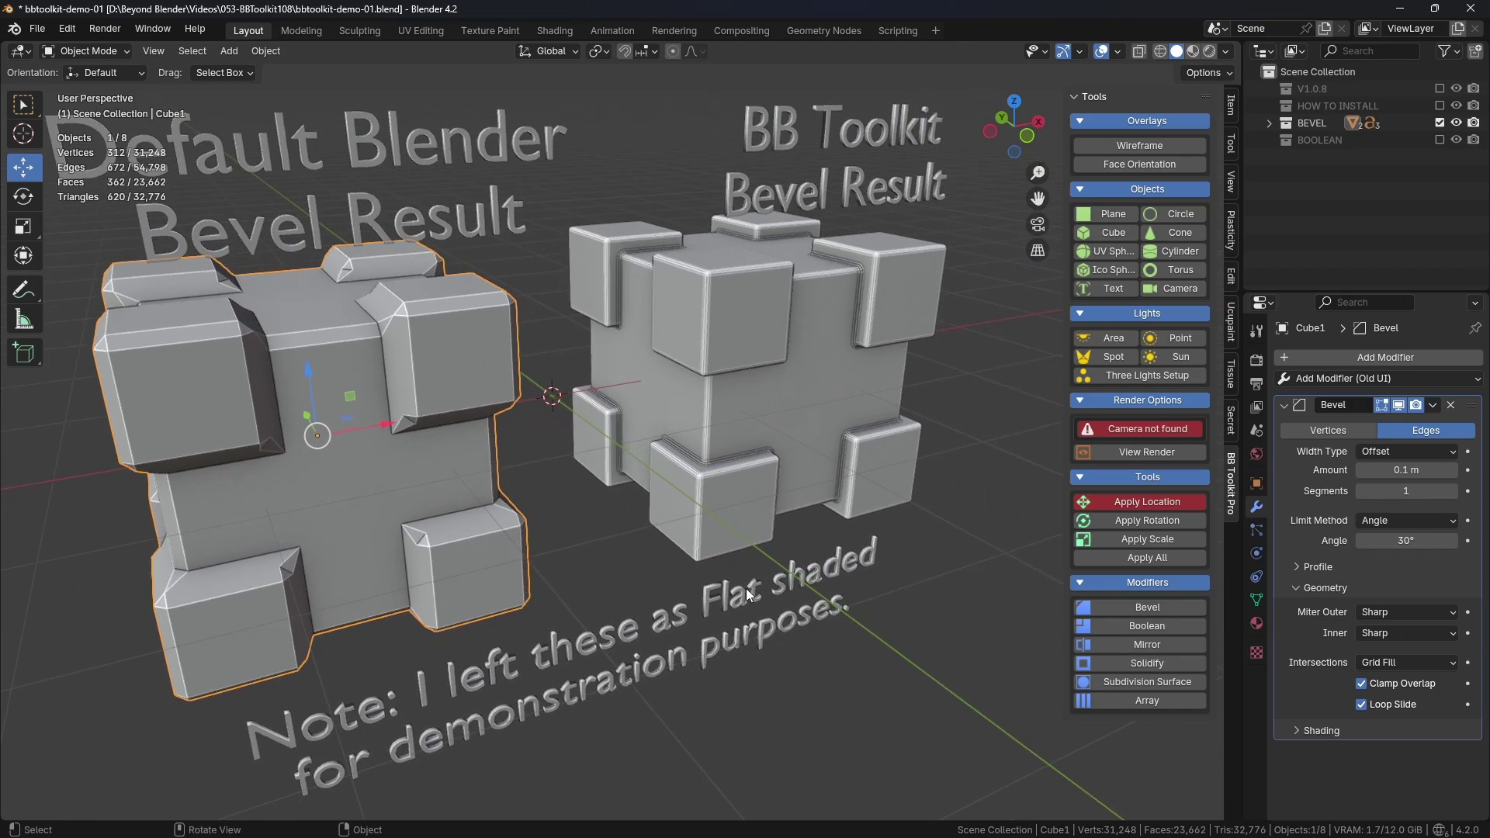
pyautogui.click(650, 641)
pyautogui.moveTo(650, 642); pyautogui.dragTo(762, 533, button='middle')
pyautogui.click(807, 599)
pyautogui.moveTo(808, 599); pyautogui.dragTo(715, 633, button='middle')
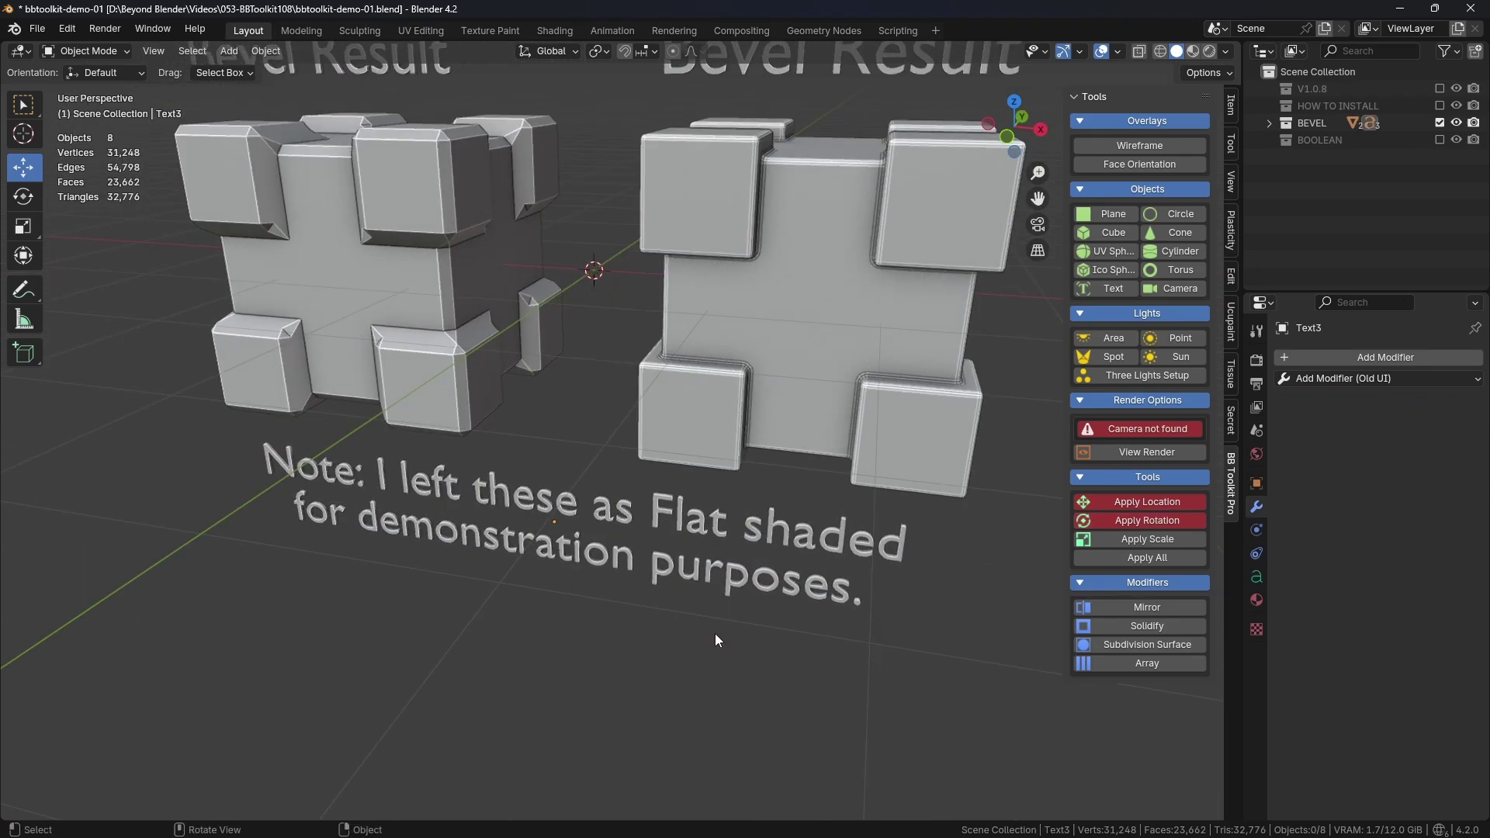
pyautogui.scroll(-2, 678, 542)
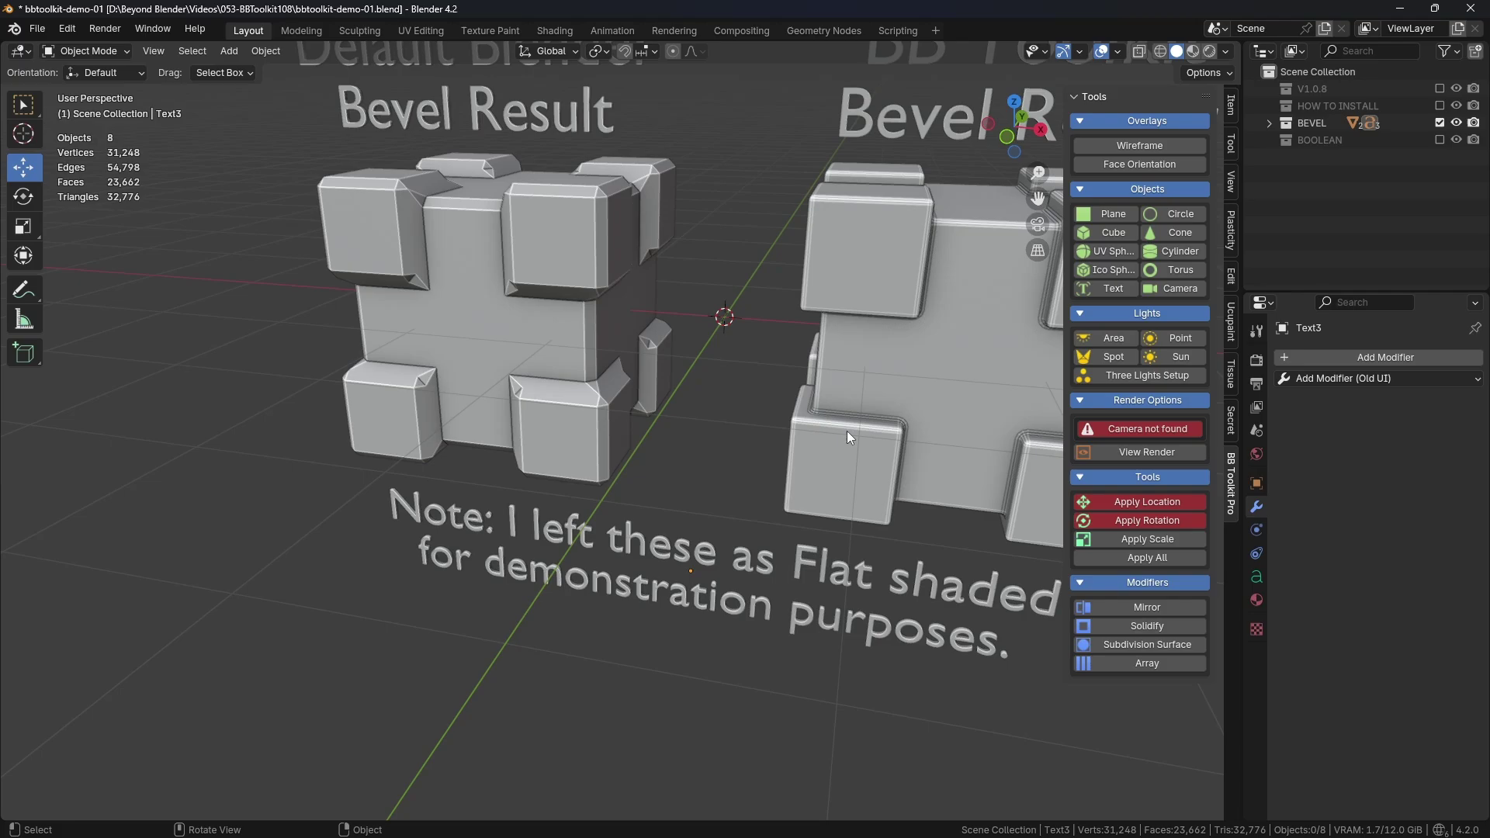
pyautogui.scroll(5, 848, 433)
pyautogui.scroll(-5, 821, 436)
pyautogui.moveTo(835, 543); pyautogui.dragTo(747, 537, button='middle')
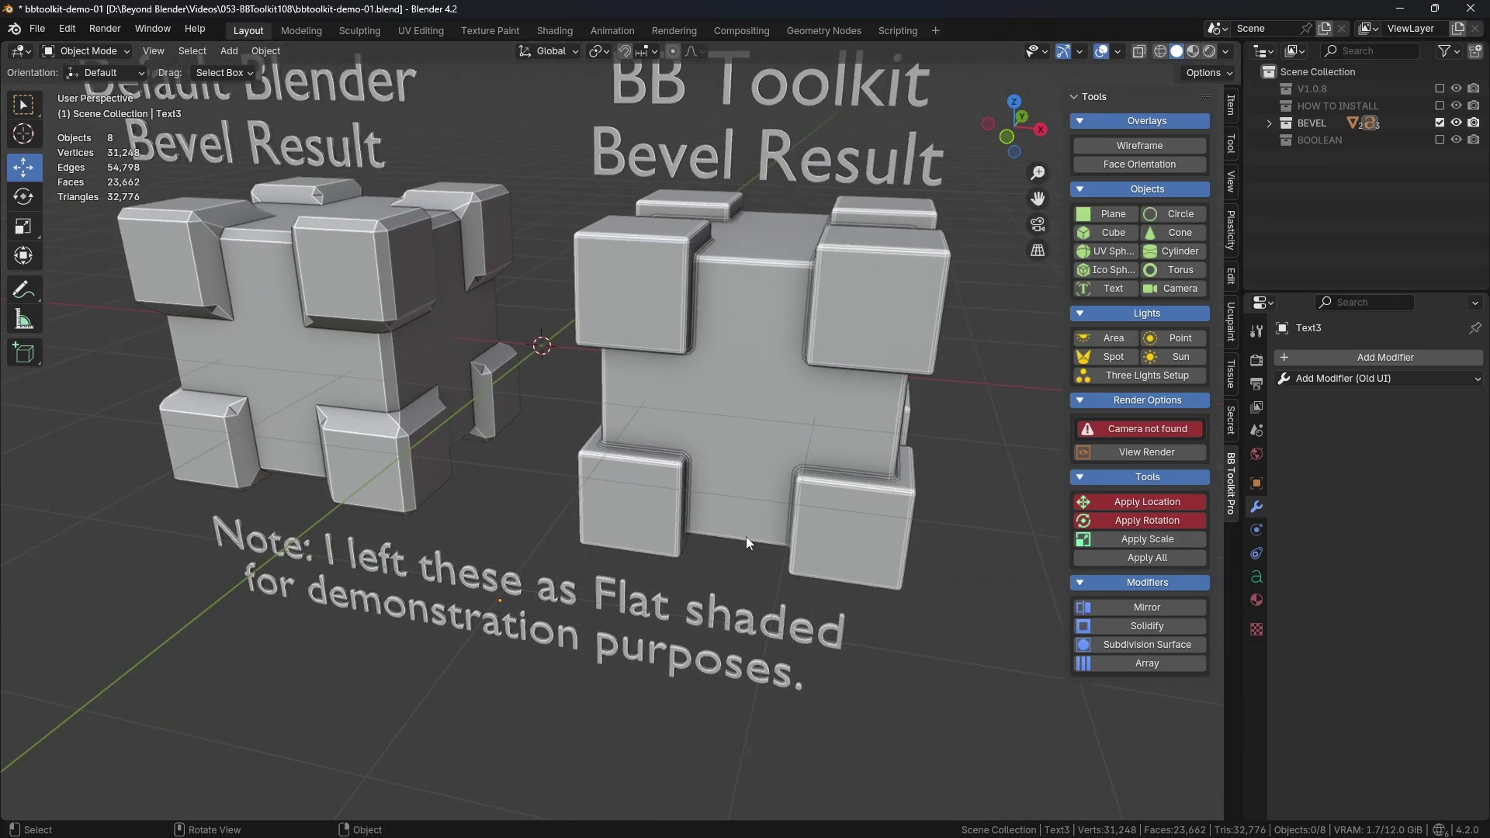
pyautogui.scroll(1, 747, 537)
pyautogui.keyDown('shift'); pyautogui.moveTo(693, 604); pyautogui.dragTo(734, 553, button='middle'); pyautogui.keyUp('shift')
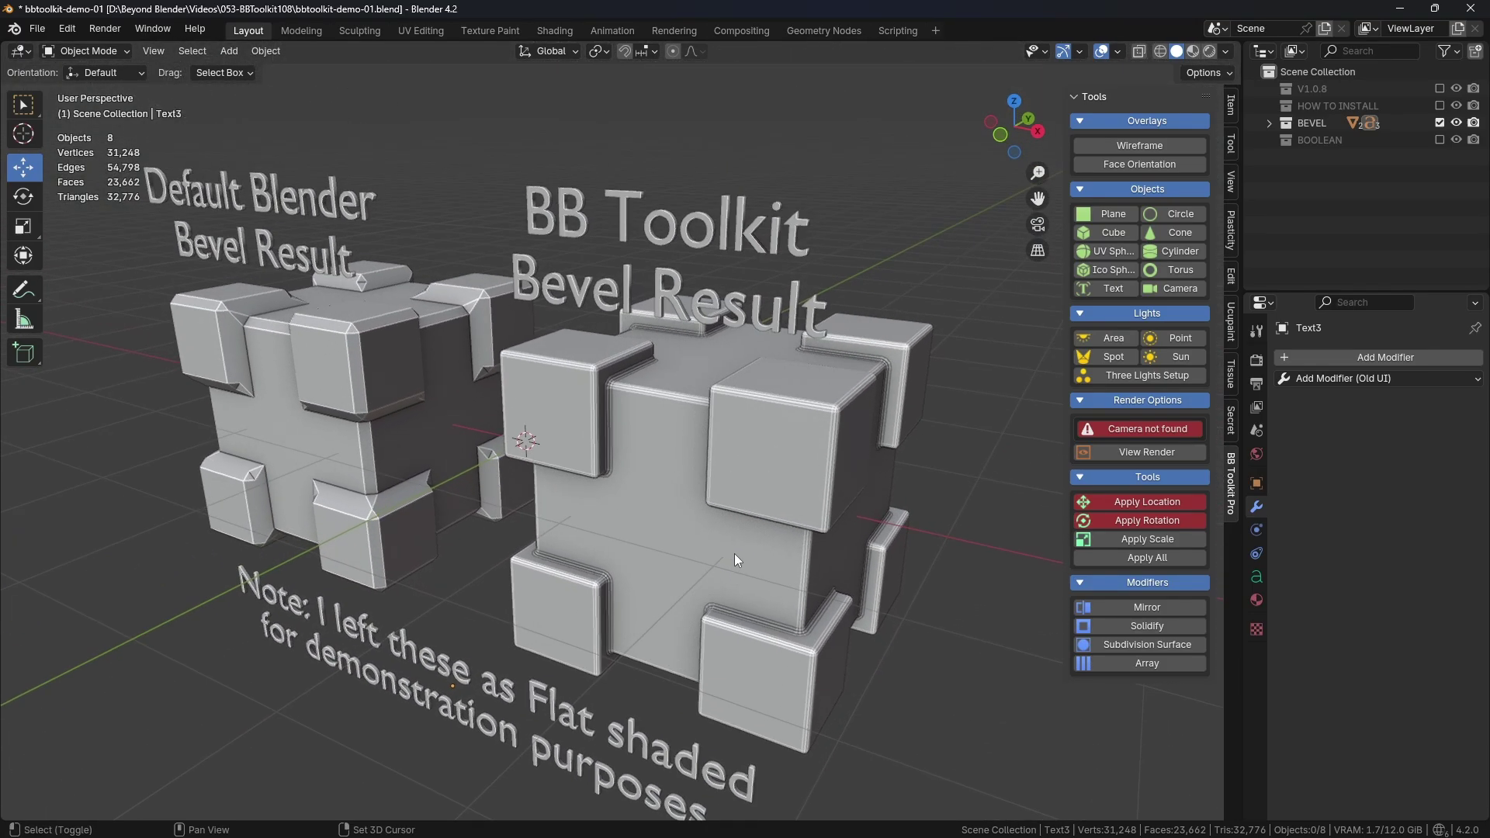
pyautogui.scroll(-1, 609, 385)
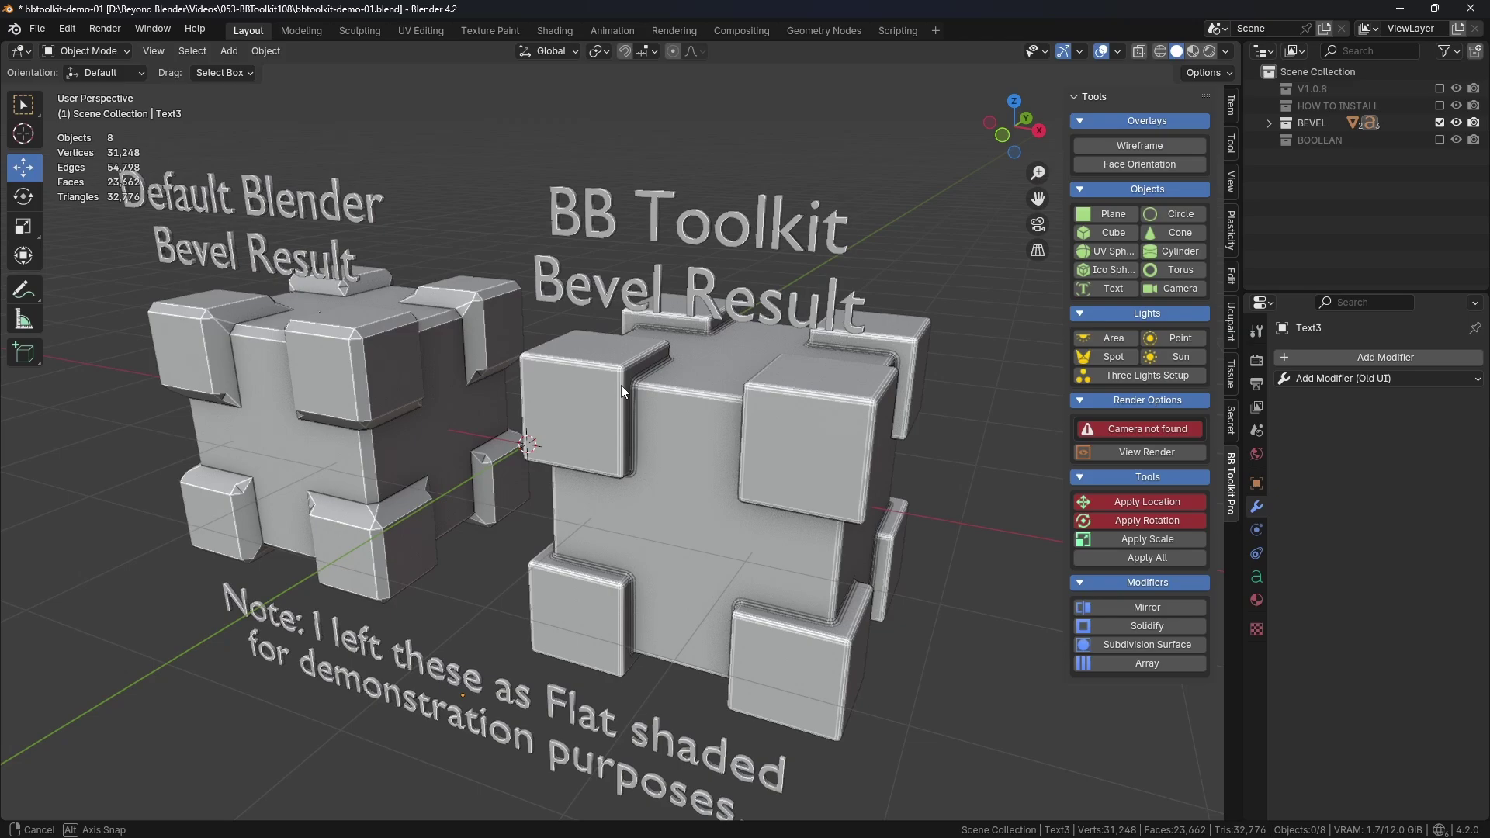
pyautogui.moveTo(621, 385); pyautogui.dragTo(692, 399, button='middle')
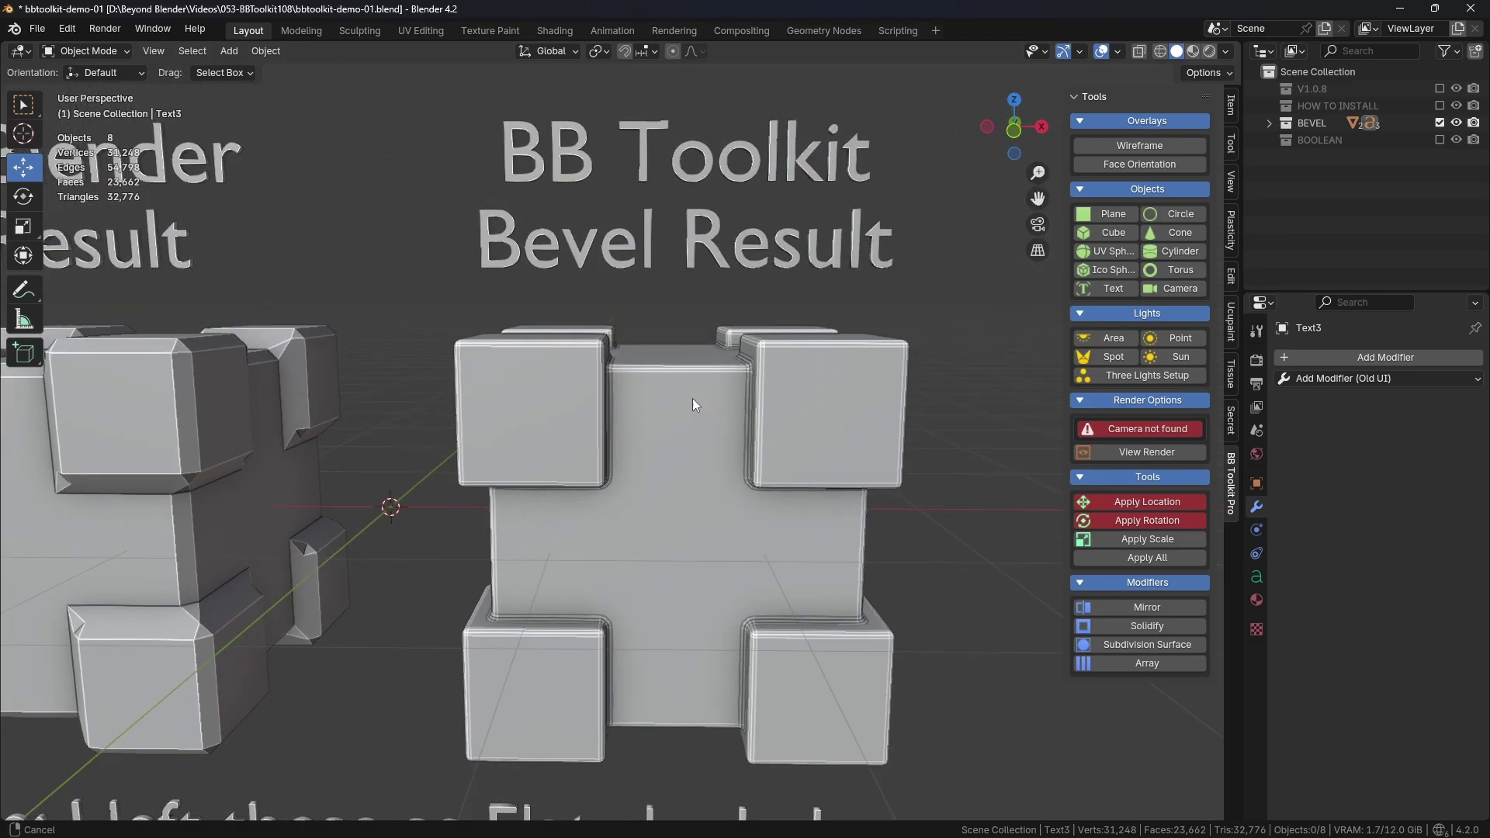
# - Toggle Cube2's Bevel modifier off and on in Edit Mode, then expand the toolkit's Boolean options
pyautogui.click(520, 403)
pyautogui.hotkey('ctrl', 'Tab')
pyautogui.click(665, 407)
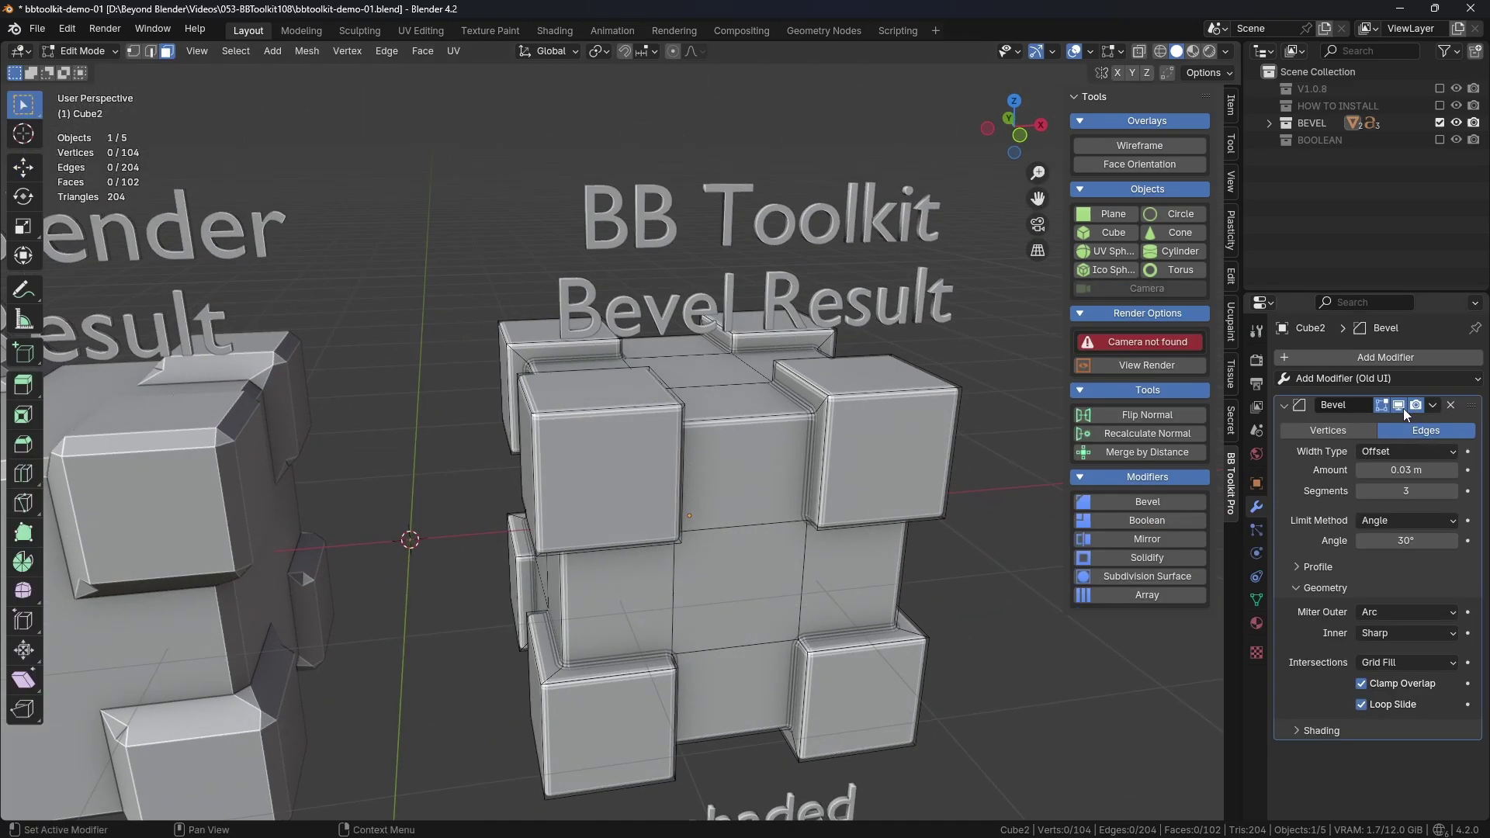
pyautogui.click(1398, 405)
pyautogui.moveTo(659, 466)
pyautogui.mouseDown(button='middle')
pyautogui.moveTo(590, 434)
pyautogui.moveTo(677, 465)
pyautogui.mouseUp(button='middle')
pyautogui.hotkey('ctrl', 'Tab')
pyautogui.click(571, 464)
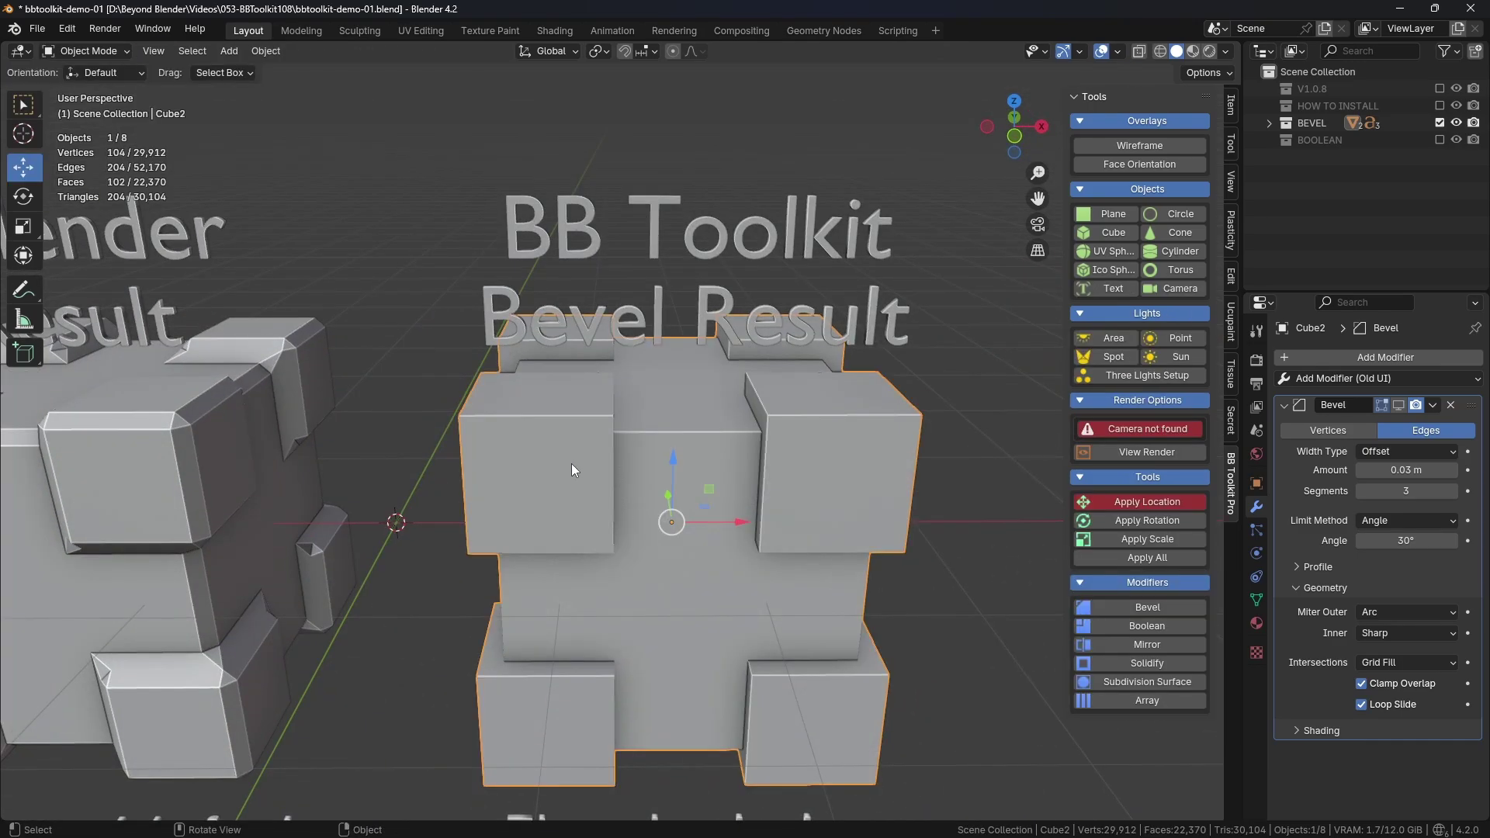
pyautogui.click(1398, 406)
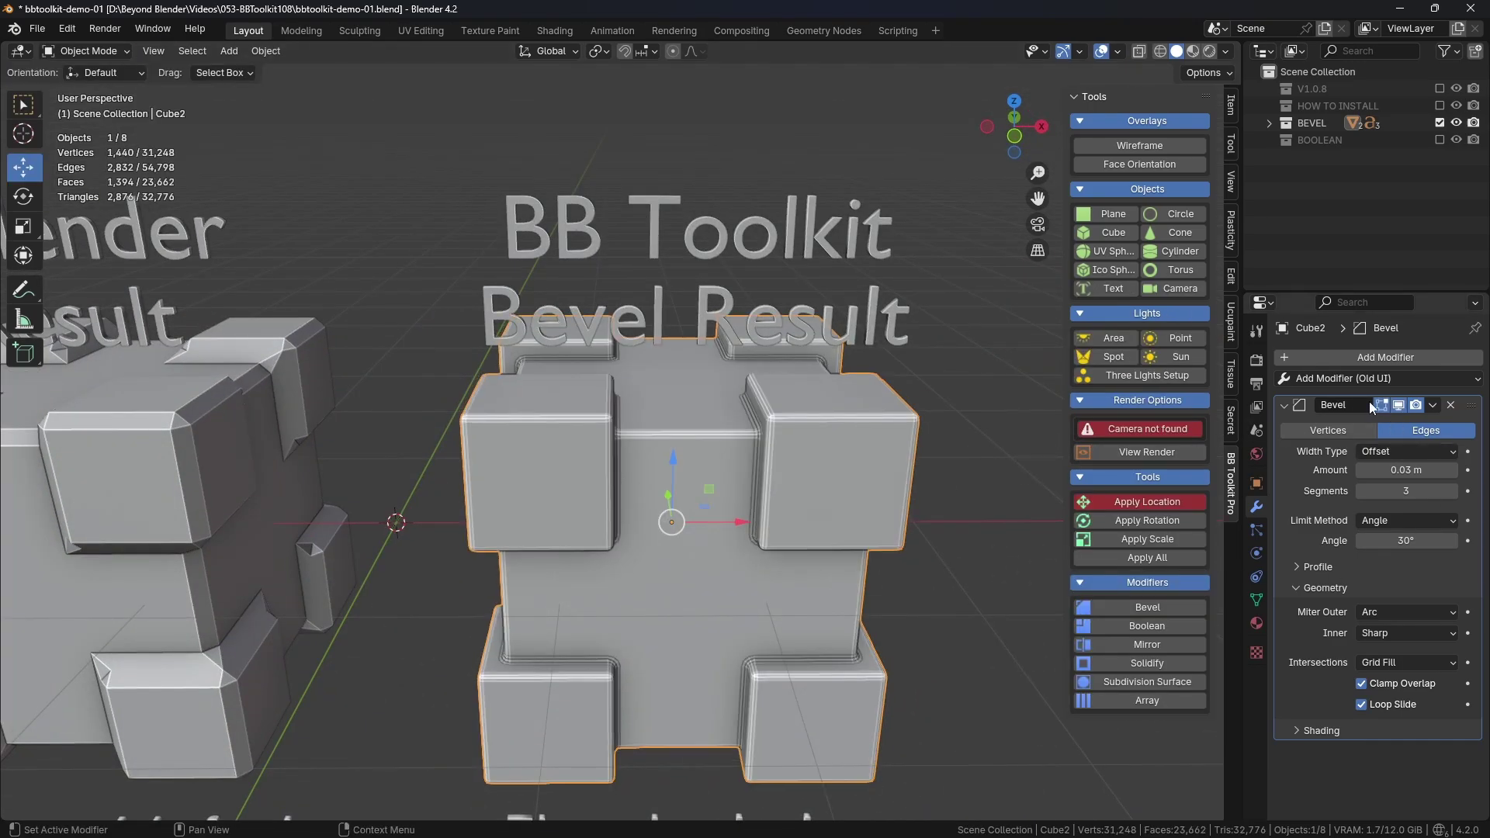
pyautogui.click(1140, 628)
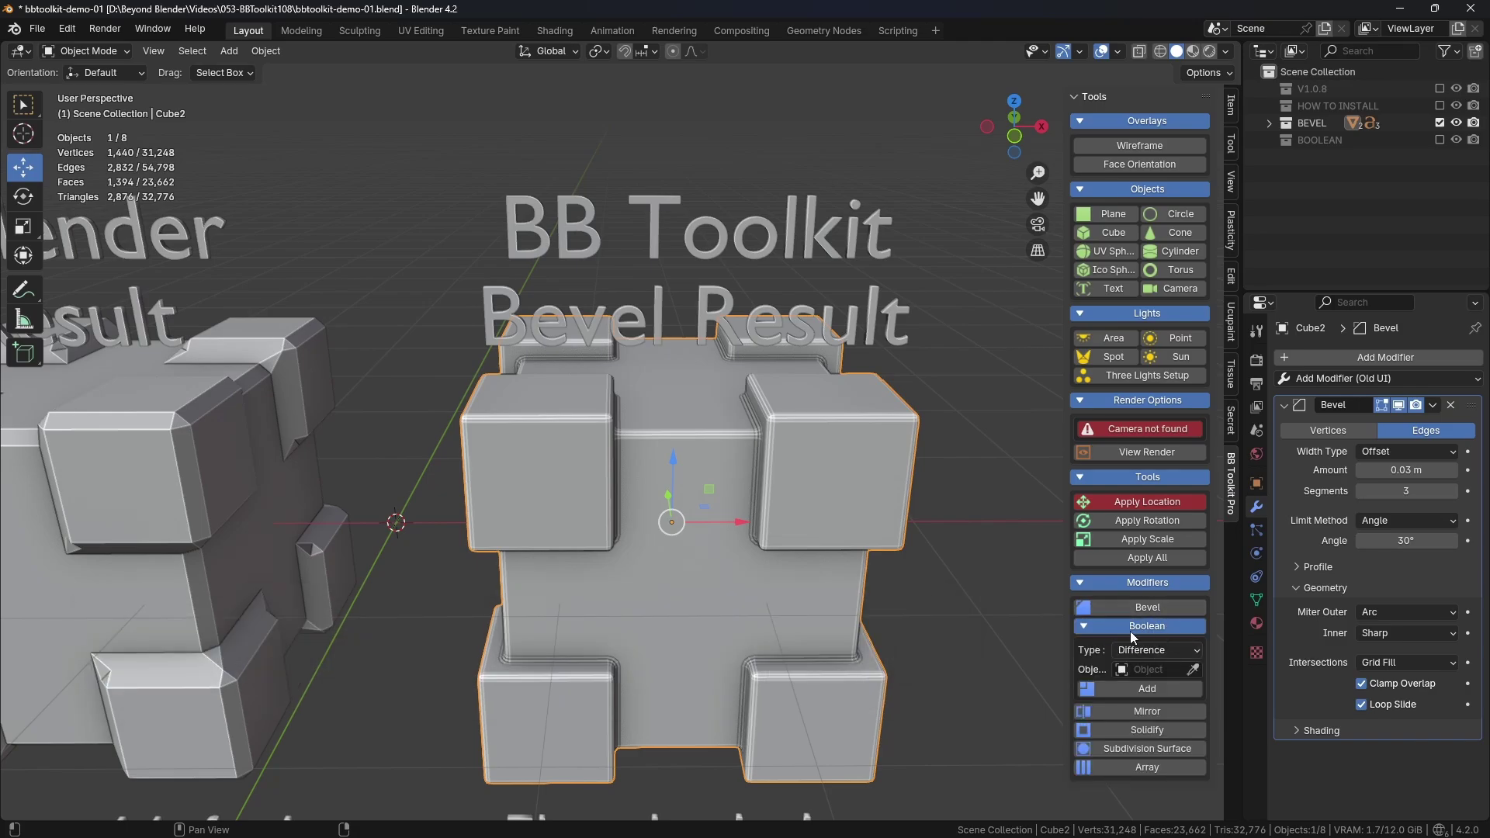
# - In the N-panel Modifiers list, collapse Boolean and expand the toolkit's Bevel settings (0.03 m, 3 segments)
pyautogui.keyDown('shift'); pyautogui.moveTo(970, 611); pyautogui.dragTo(859, 529, button='middle'); pyautogui.keyUp('shift')
pyautogui.click(1162, 627)
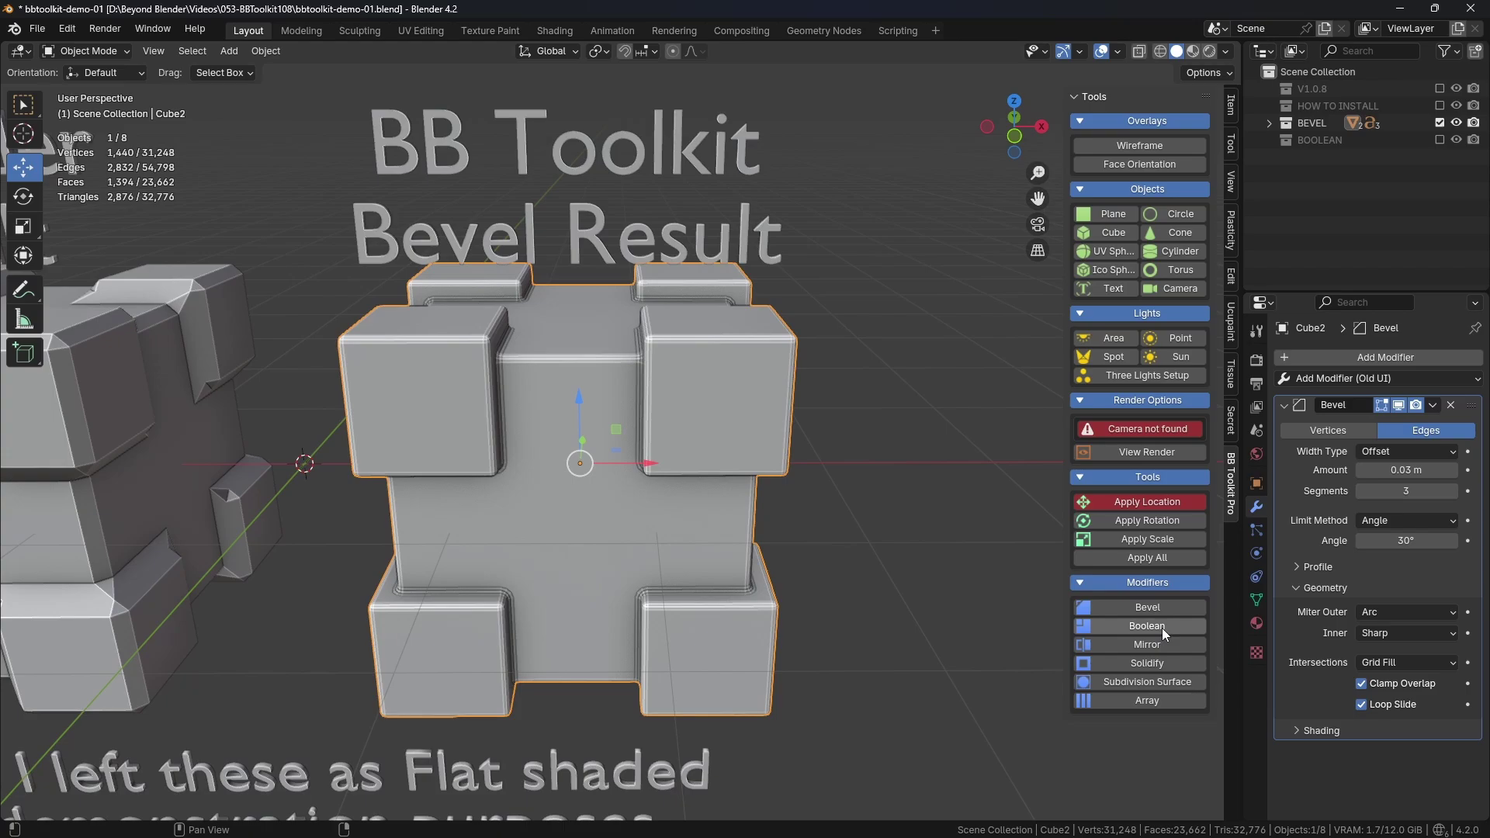
pyautogui.click(1156, 608)
# - Frame Cube2 with Numpad period and zoom in on its rounded bevel corners
pyautogui.keyDown('shift'); pyautogui.moveTo(858, 470); pyautogui.dragTo(741, 503, button='middle'); pyautogui.keyUp('shift')
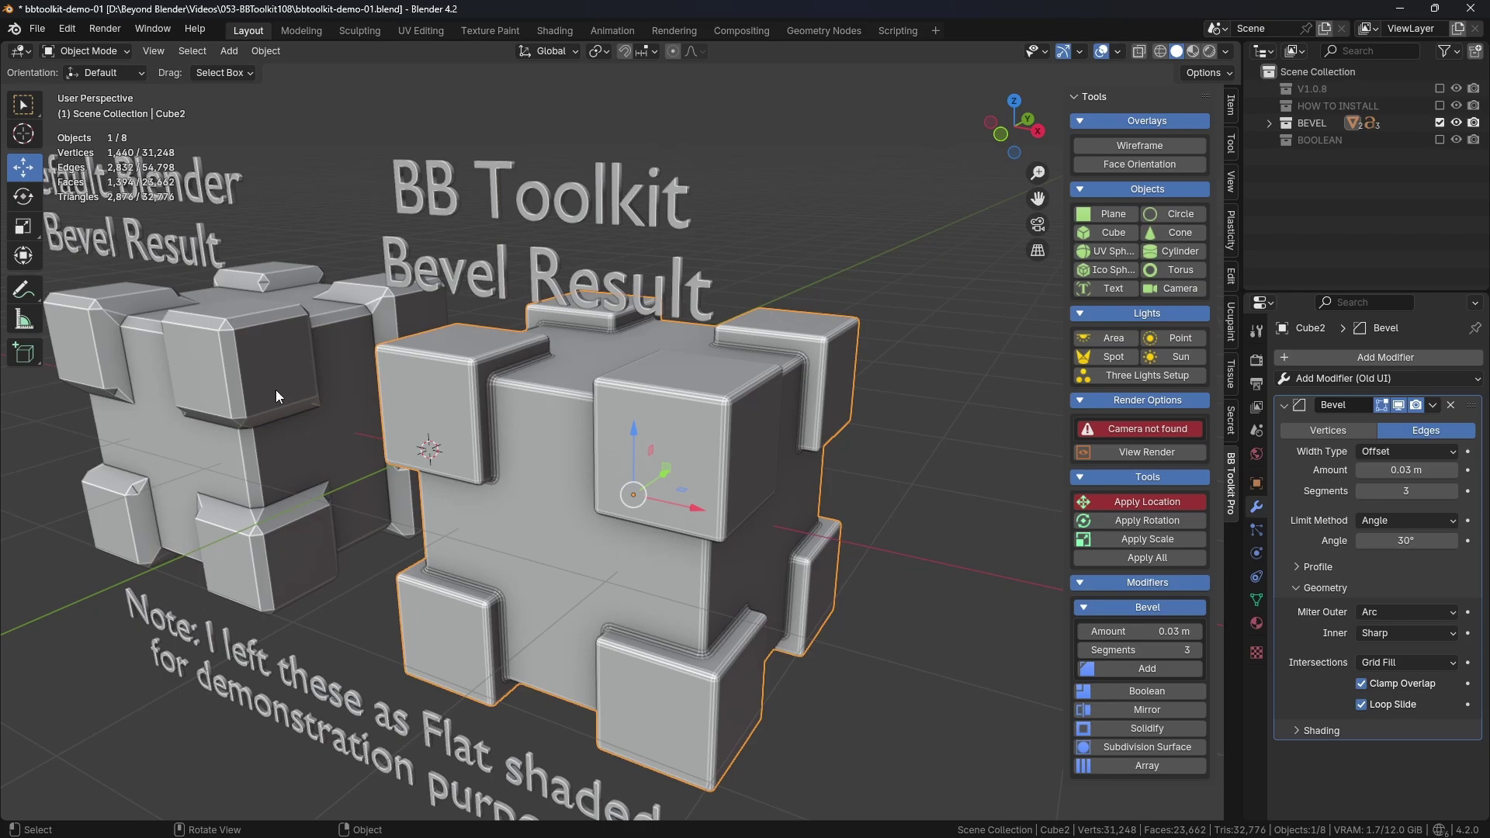
pyautogui.moveTo(822, 472); pyautogui.dragTo(838, 474, button='middle')
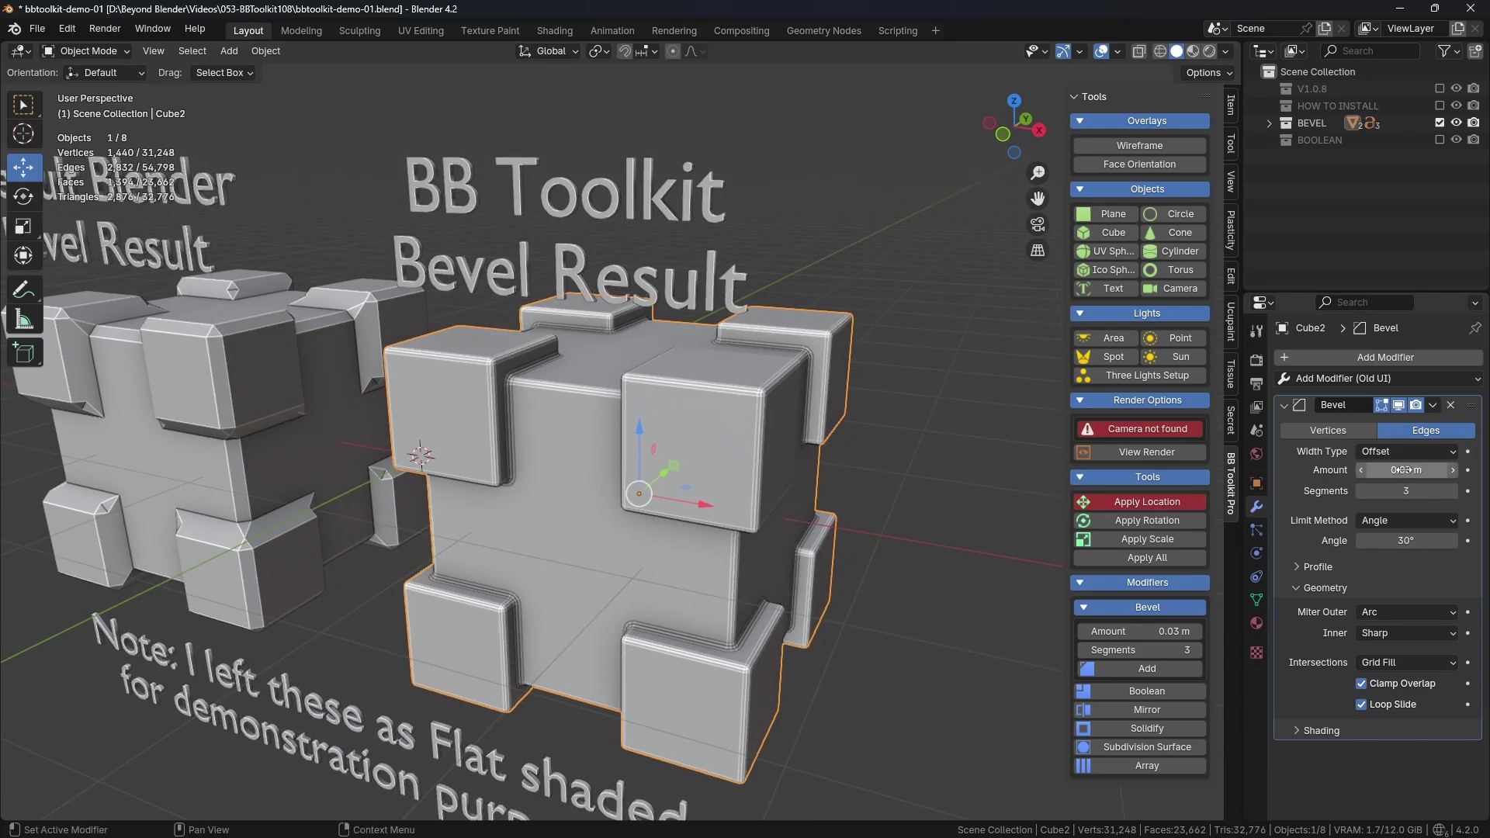
pyautogui.moveTo(349, 365); pyautogui.dragTo(393, 373, button='middle')
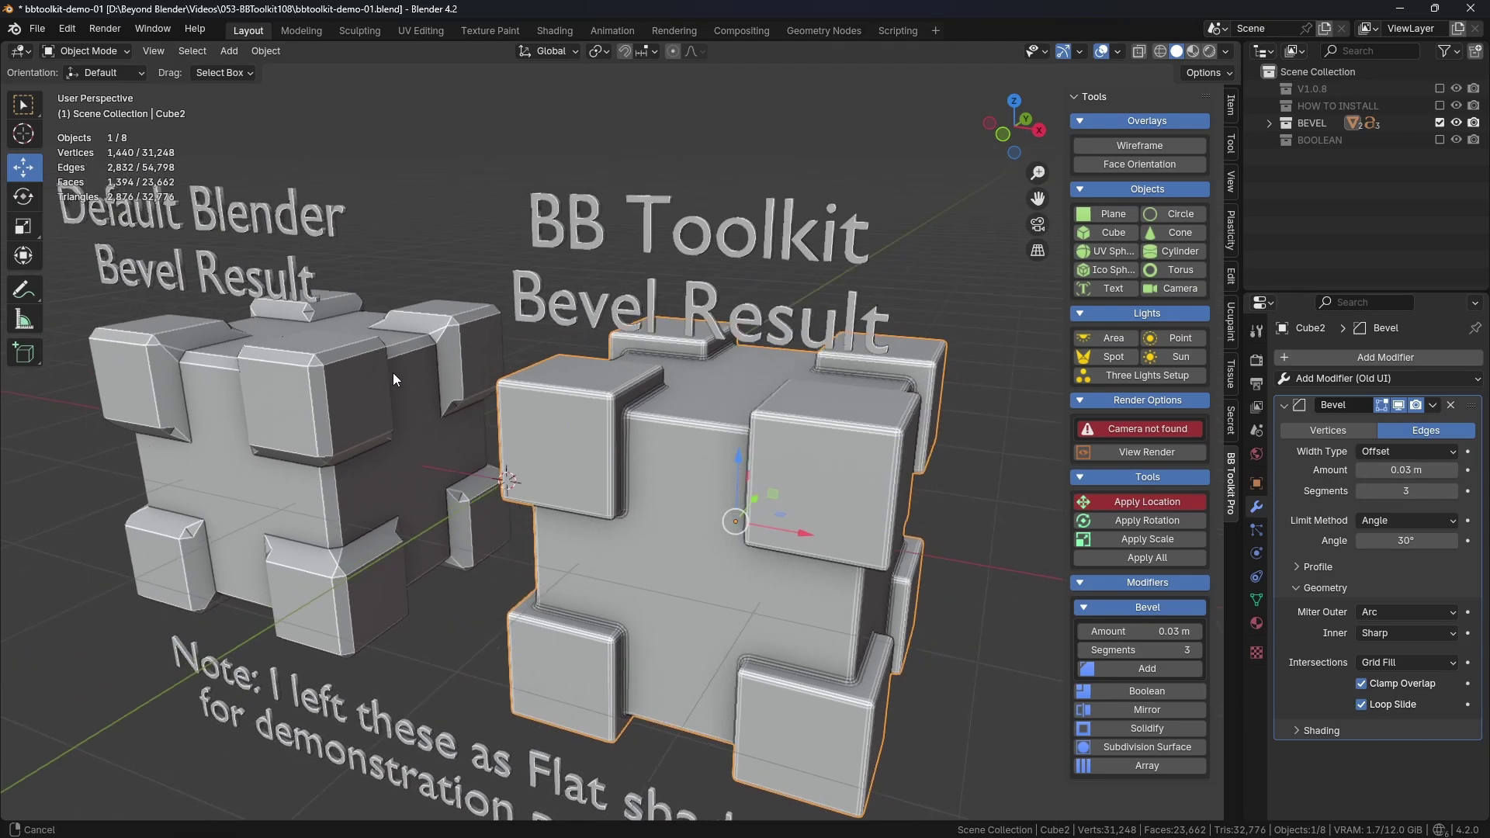
pyautogui.scroll(6, 431, 379)
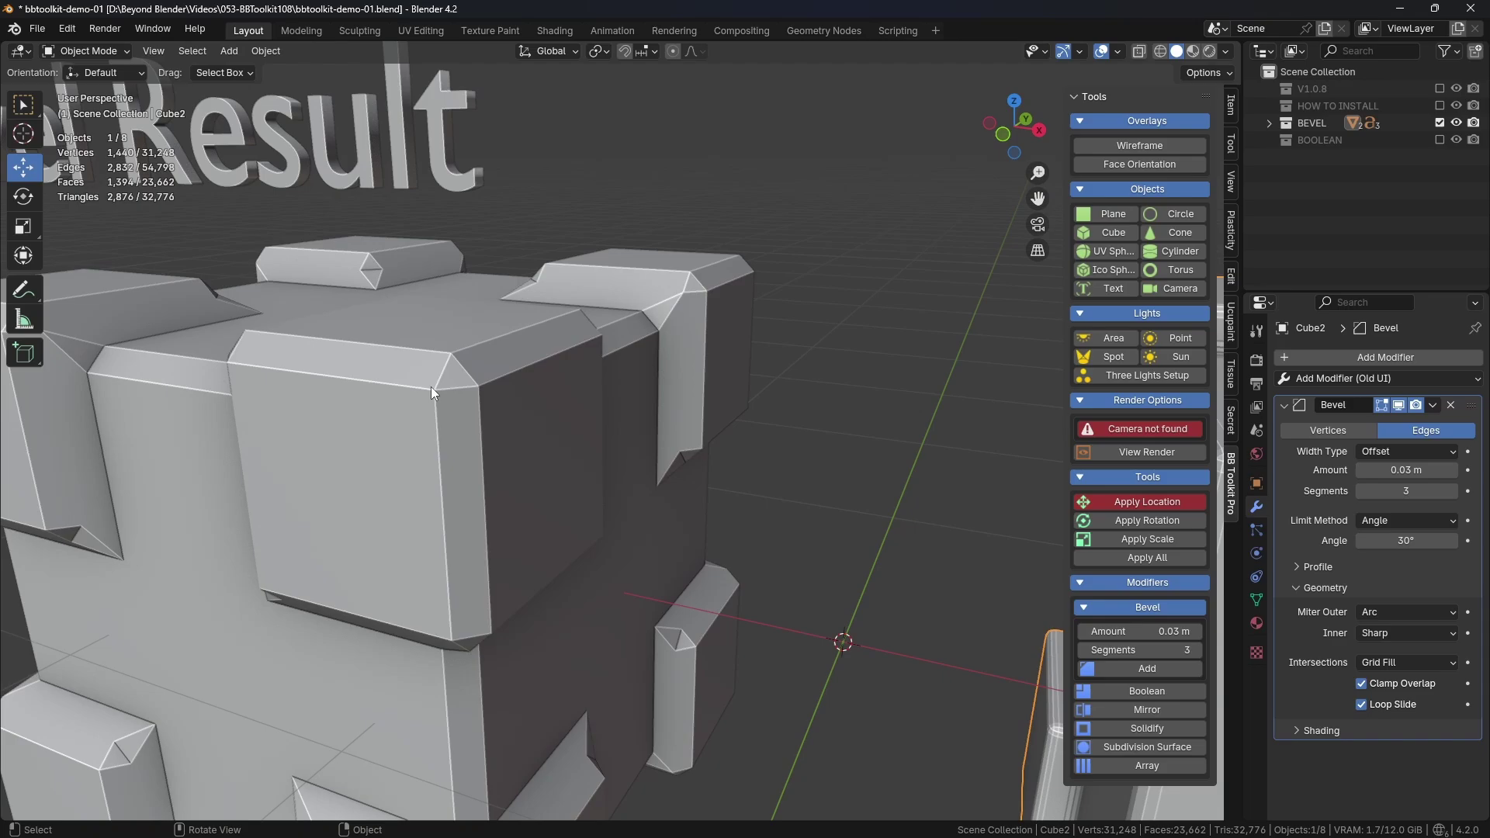
pyautogui.press('KP_Decimal')
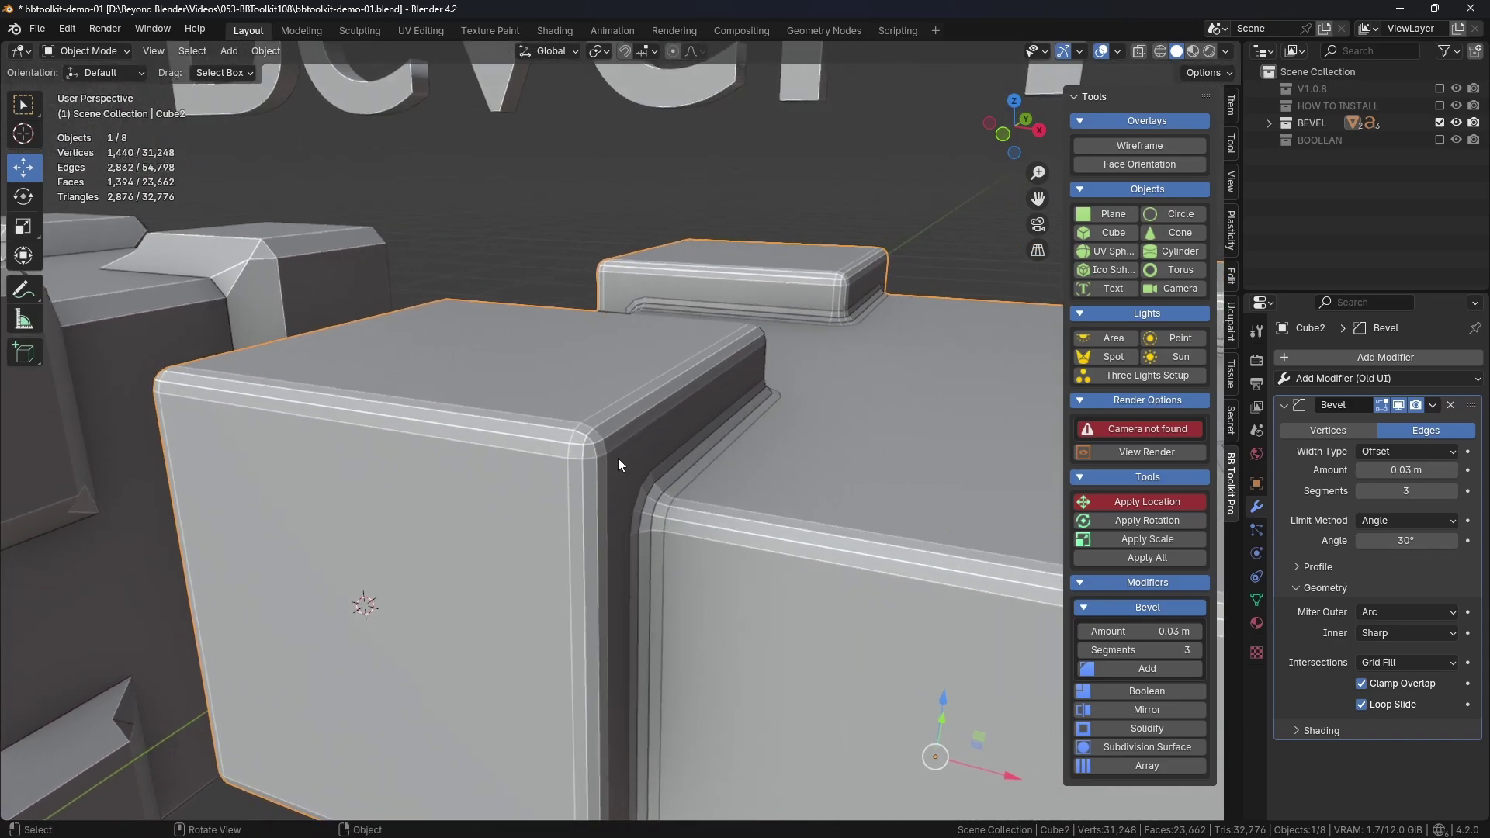
pyautogui.scroll(3, 618, 458)
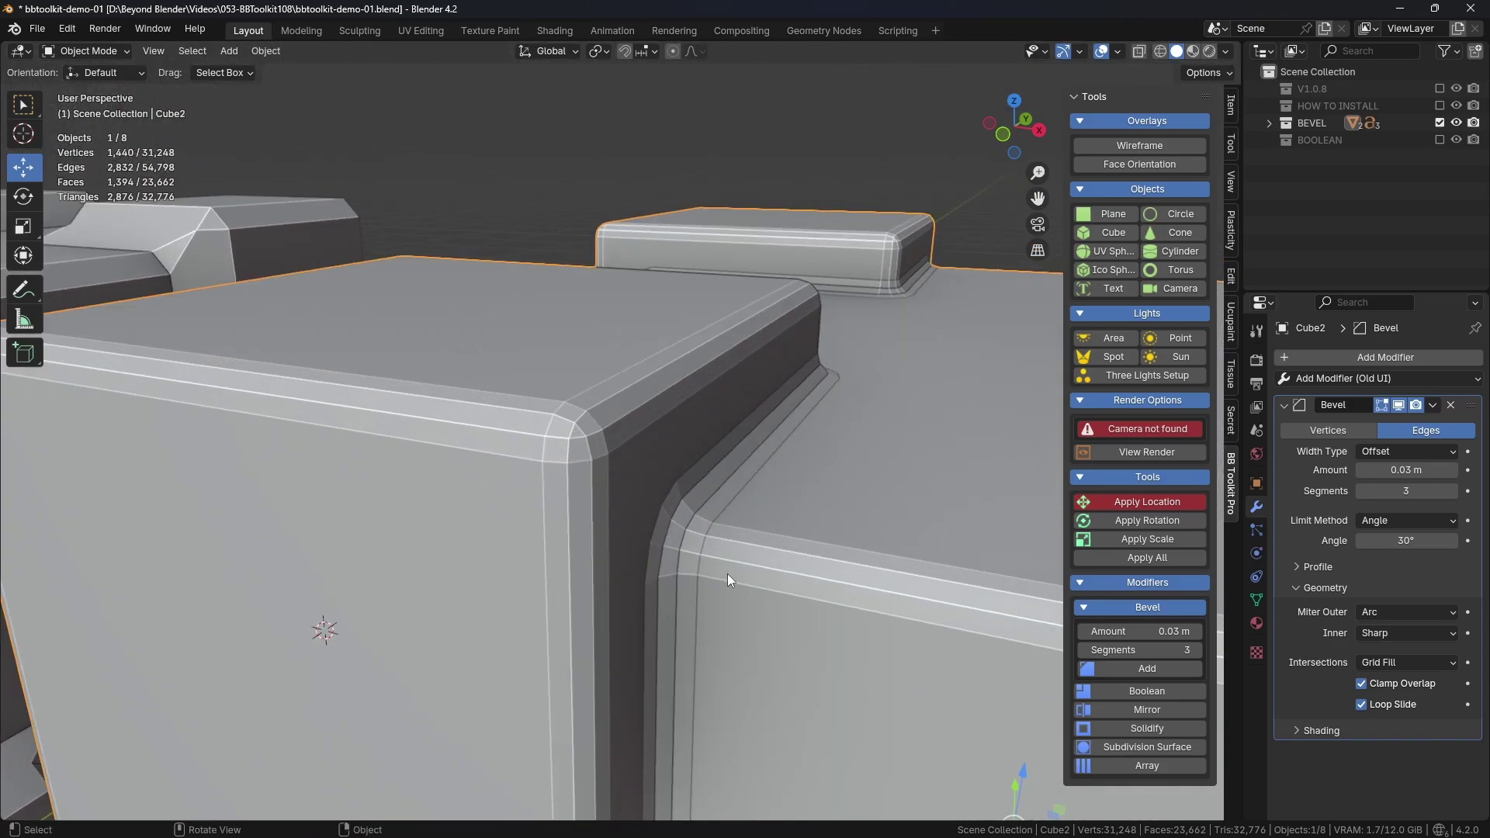
pyautogui.keyDown('ctrl'); pyautogui.moveTo(789, 588); pyautogui.dragTo(818, 570, button='middle'); pyautogui.keyUp('ctrl')
pyautogui.scroll(-5, 724, 506)
pyautogui.click(1322, 587)
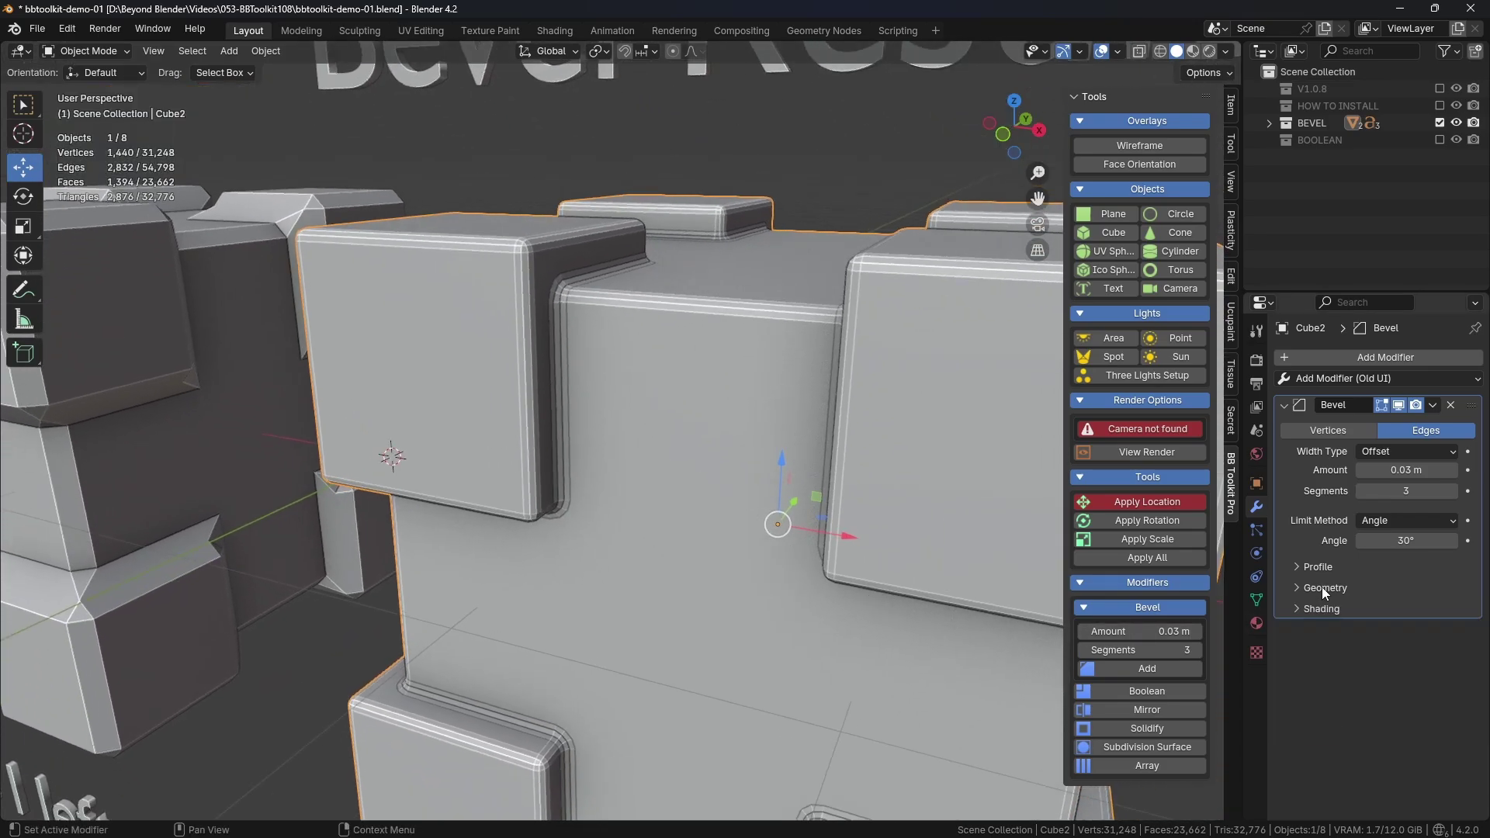
pyautogui.click(1321, 589)
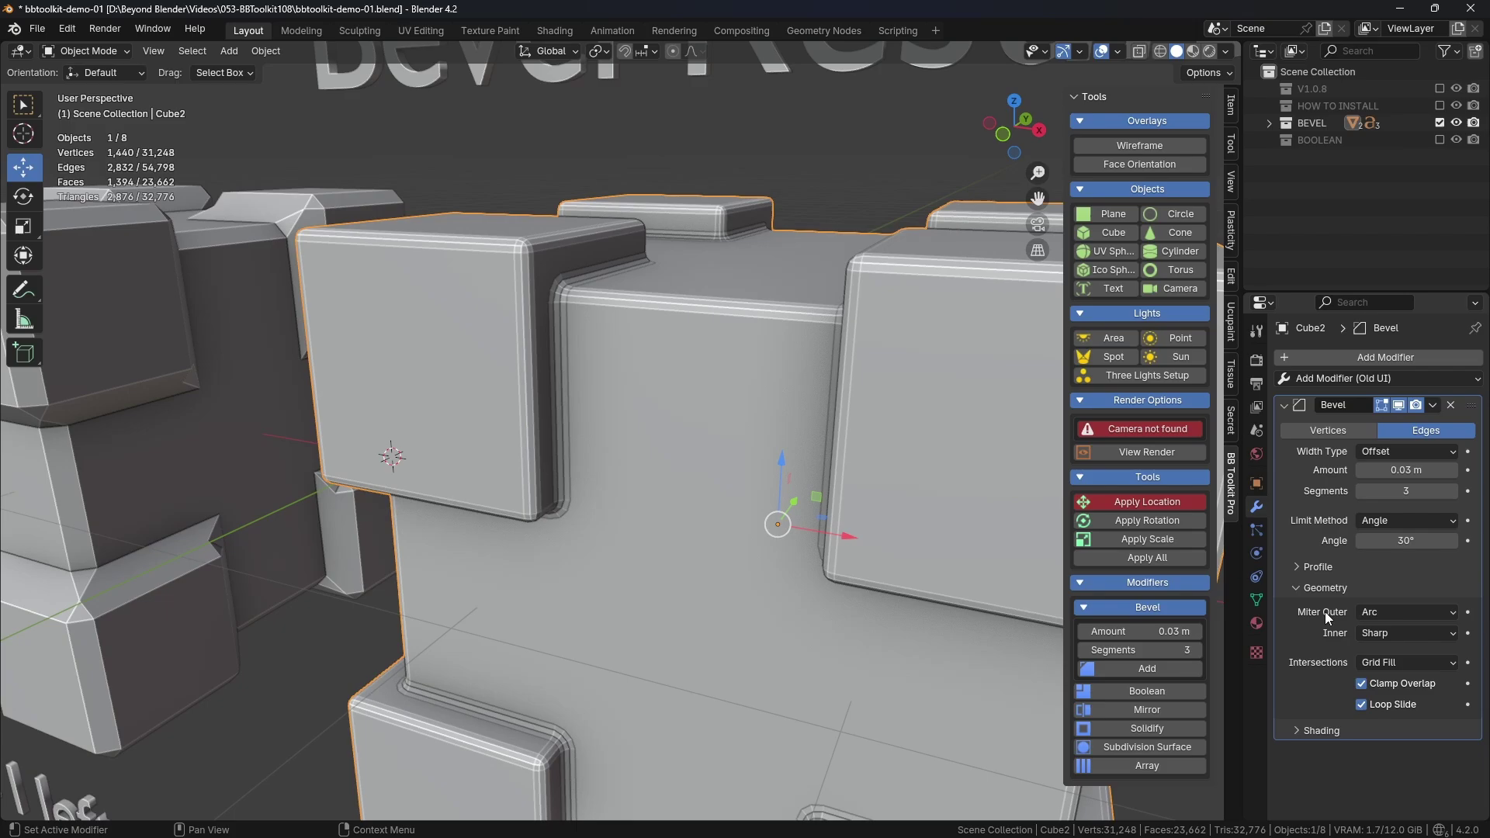
pyautogui.click(1391, 610)
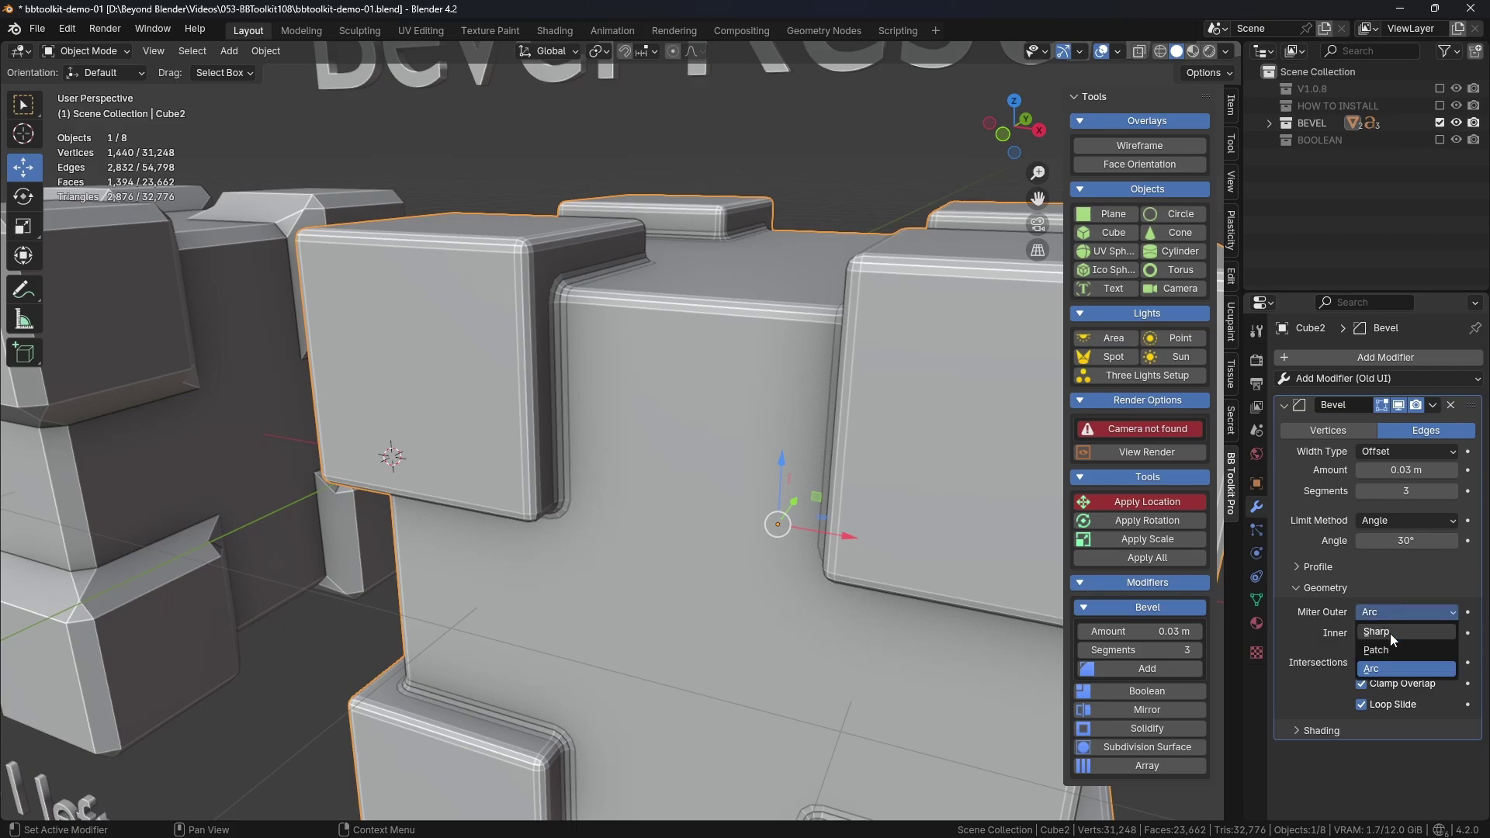
pyautogui.click(790, 166)
pyautogui.moveTo(755, 412); pyautogui.dragTo(621, 445, button='middle')
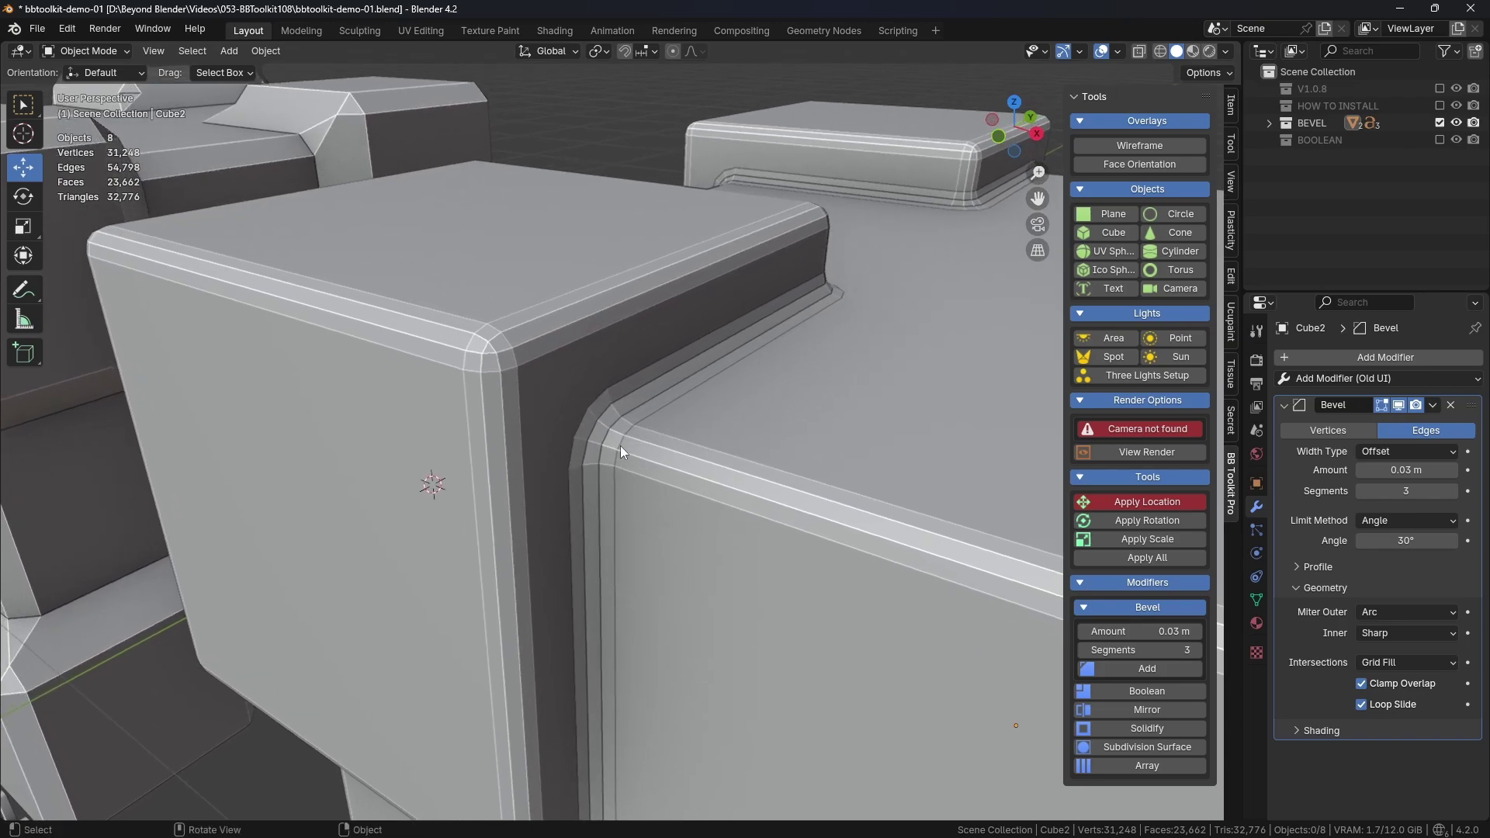
pyautogui.keyDown('shift'); pyautogui.moveTo(612, 282); pyautogui.dragTo(650, 340, button='middle'); pyautogui.keyUp('shift')
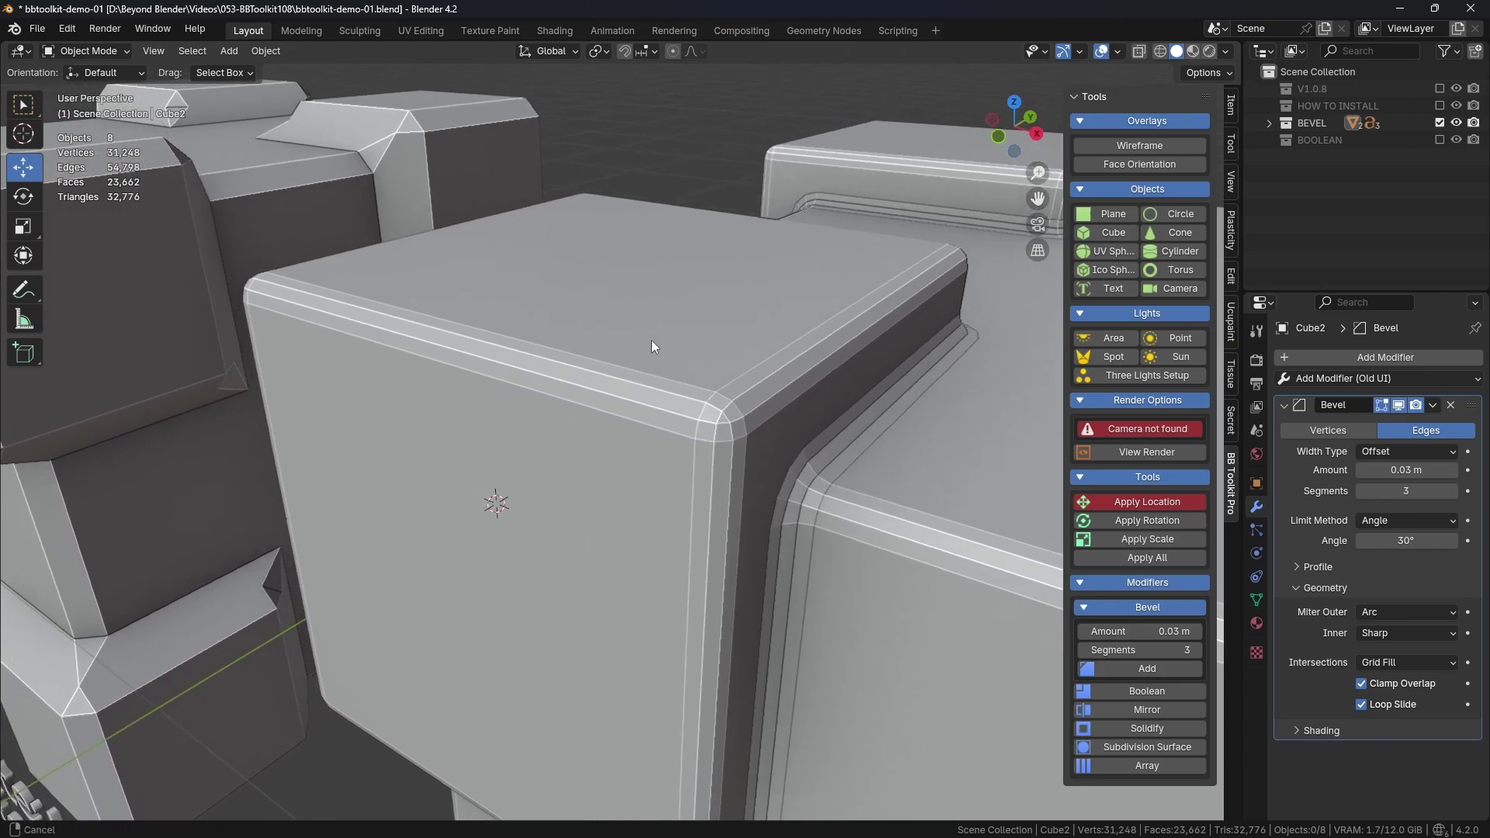
# - Enable the BB Toolkit Wireframe overlay on all meshes and zoom in on the cubes' bevel edges
pyautogui.click(1146, 146)
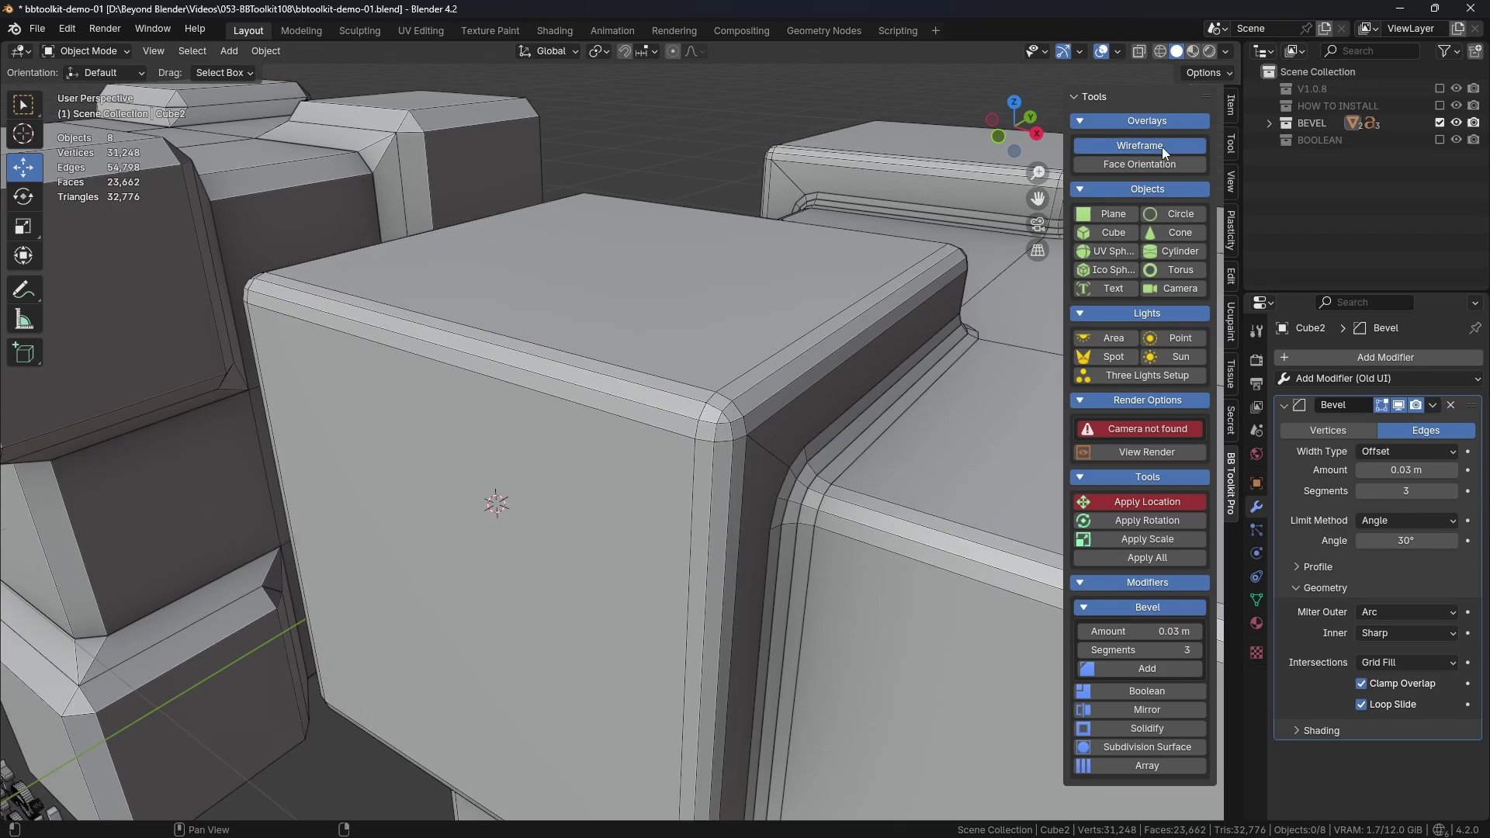
pyautogui.click(1162, 145)
pyautogui.click(1118, 52)
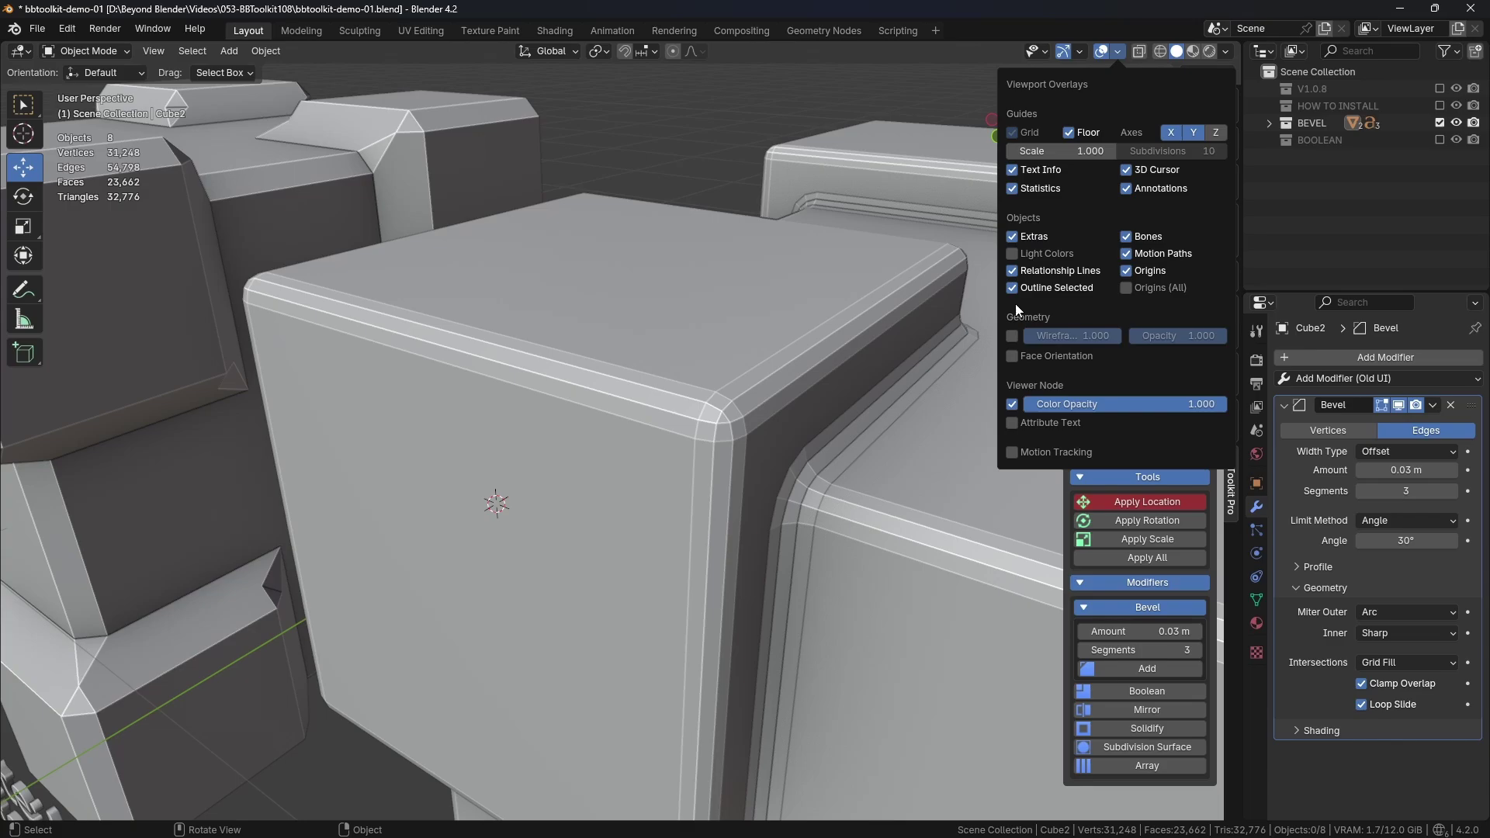
pyautogui.click(1152, 146)
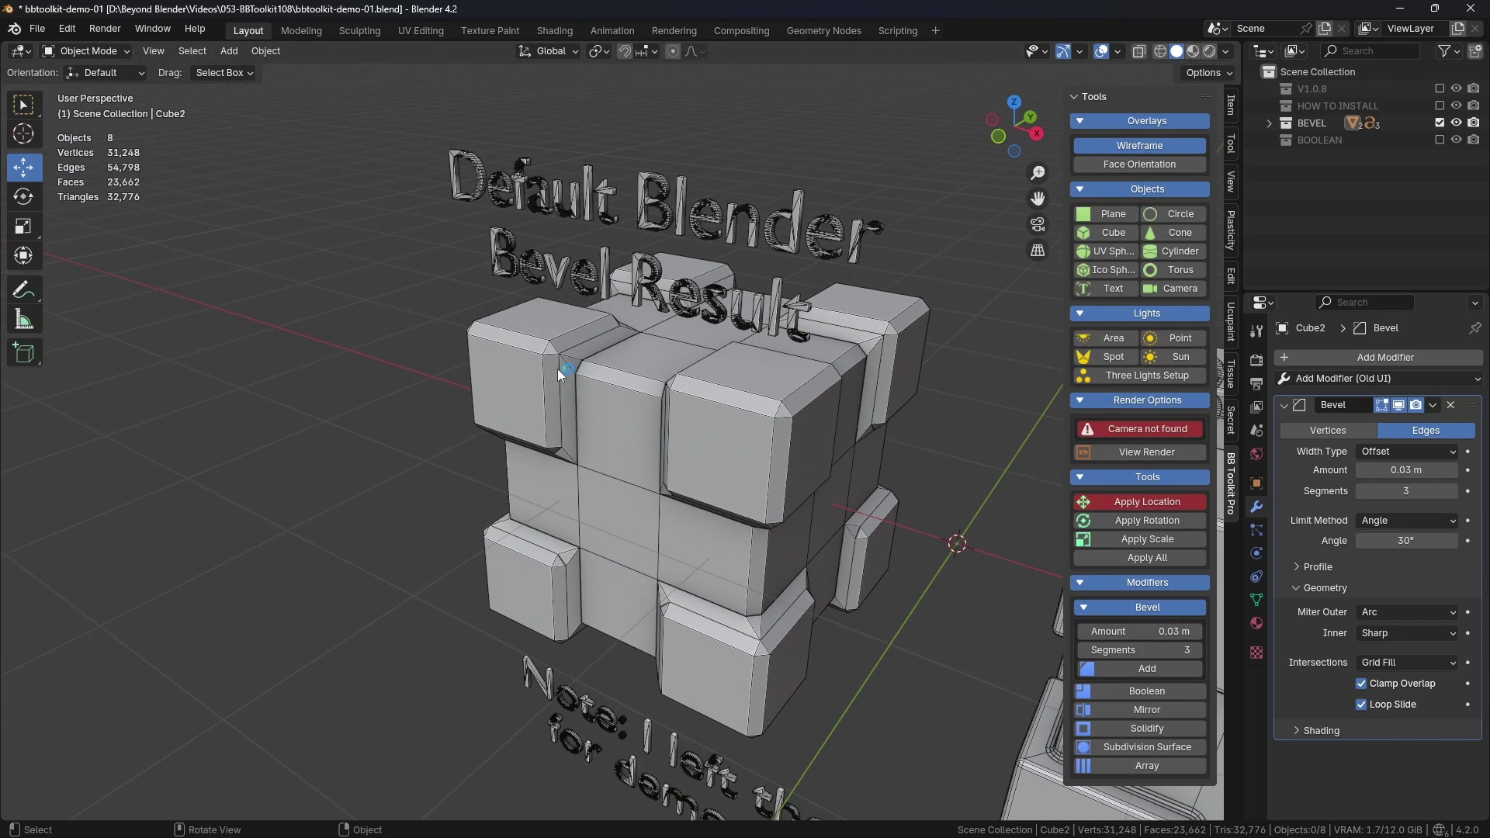
pyautogui.scroll(5, 557, 369)
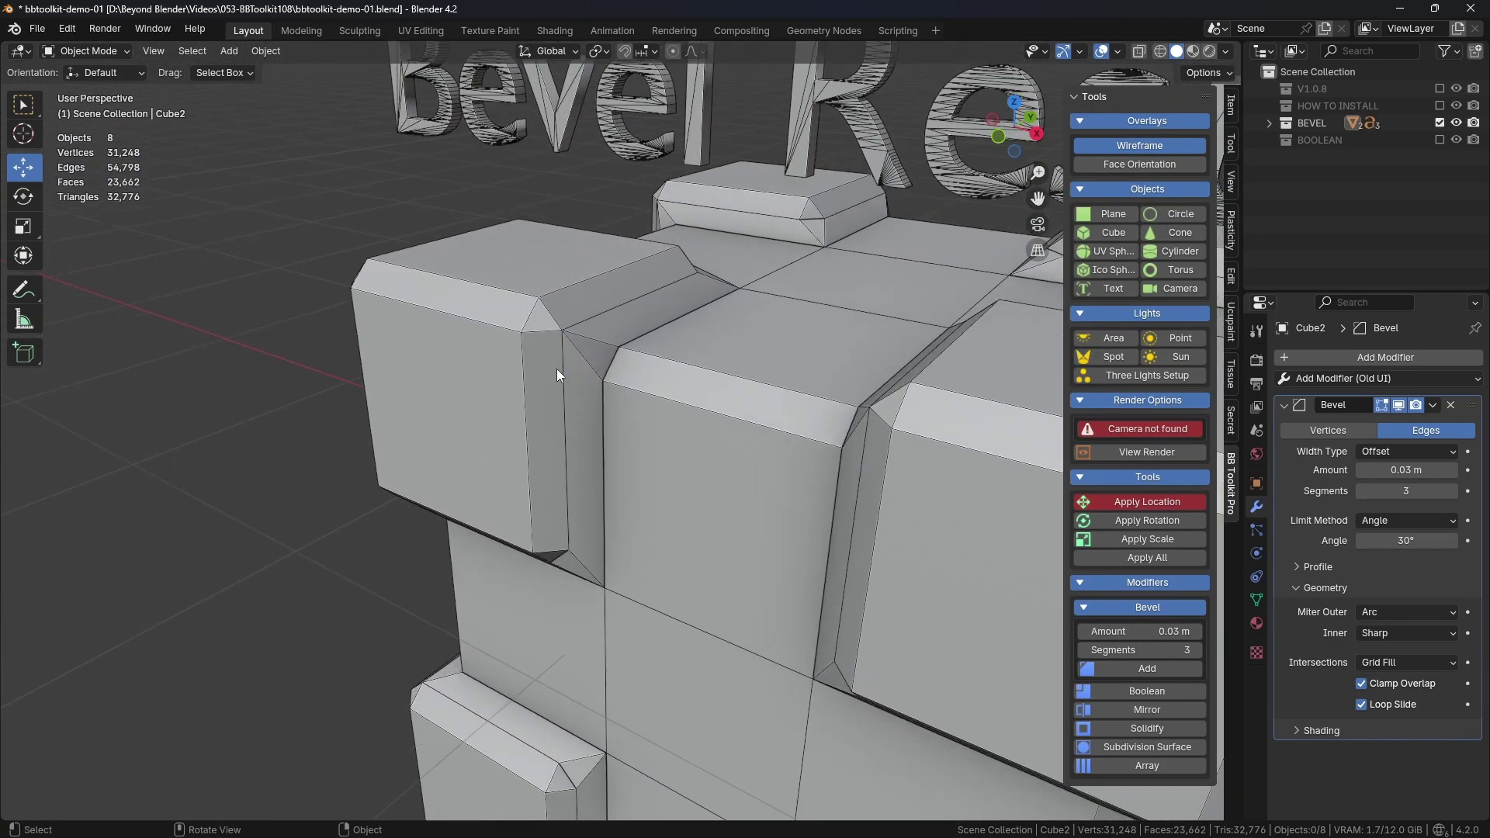
pyautogui.scroll(4, 556, 370)
# - Set Cube1's Bevel modifier to 3 segments and a 0.03 m amount
pyautogui.click(536, 287)
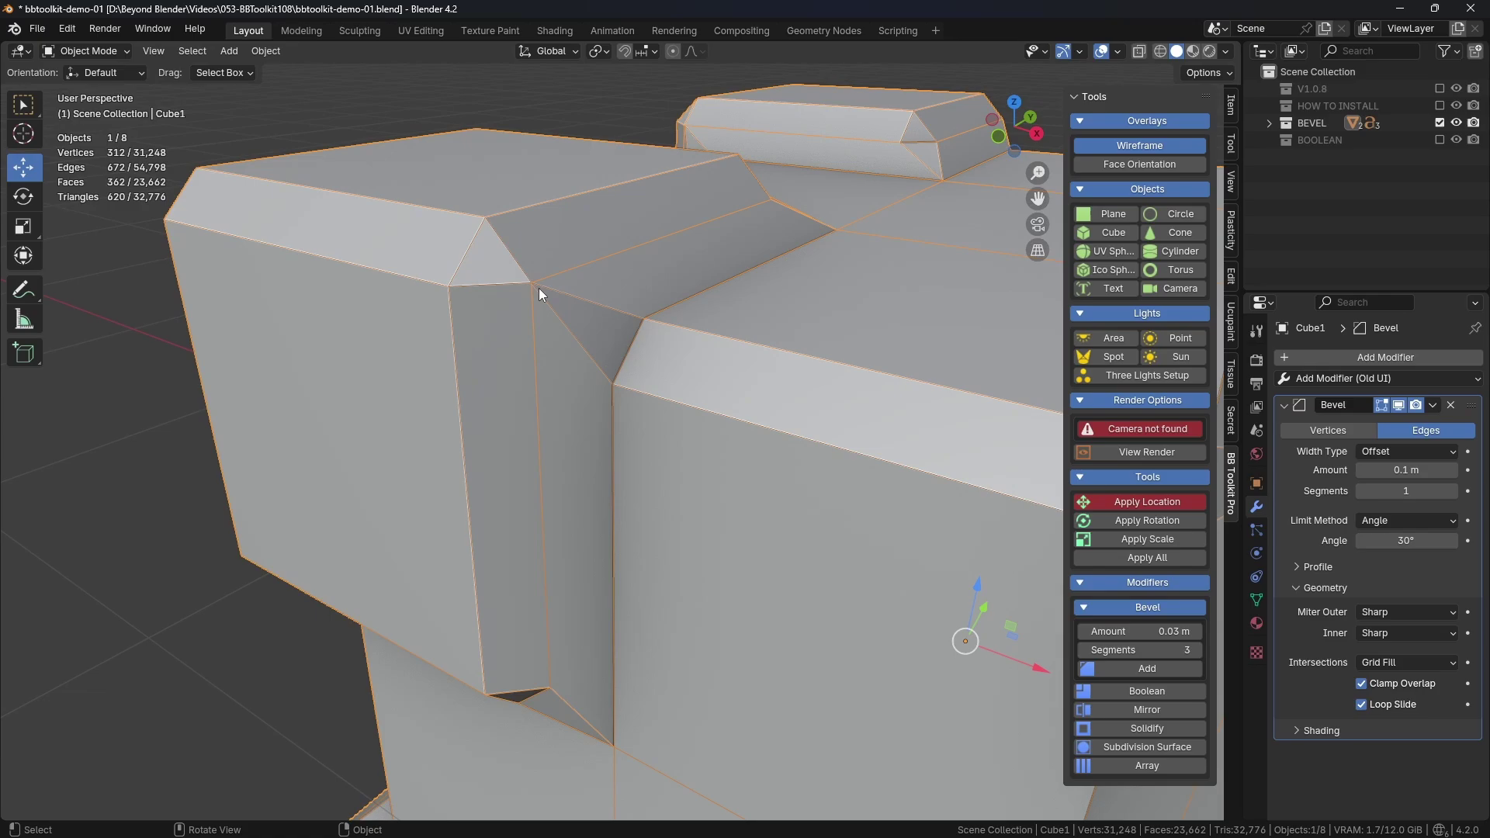
pyautogui.moveTo(1406, 490); pyautogui.dragTo(1434, 491)
pyautogui.click(1383, 470)
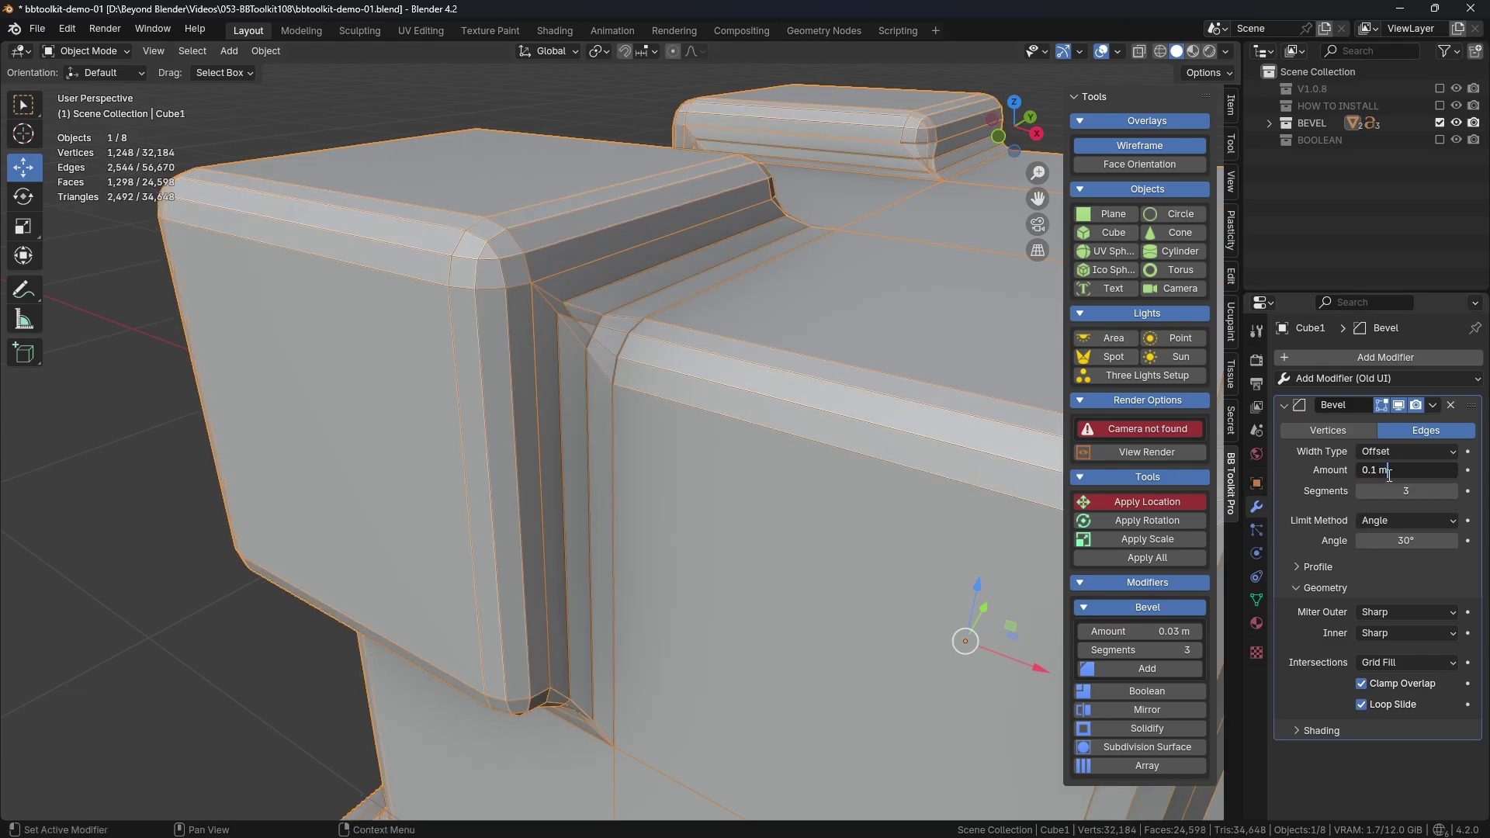
pyautogui.doubleClick(1374, 471)
pyautogui.write('03')
pyautogui.press('Return')
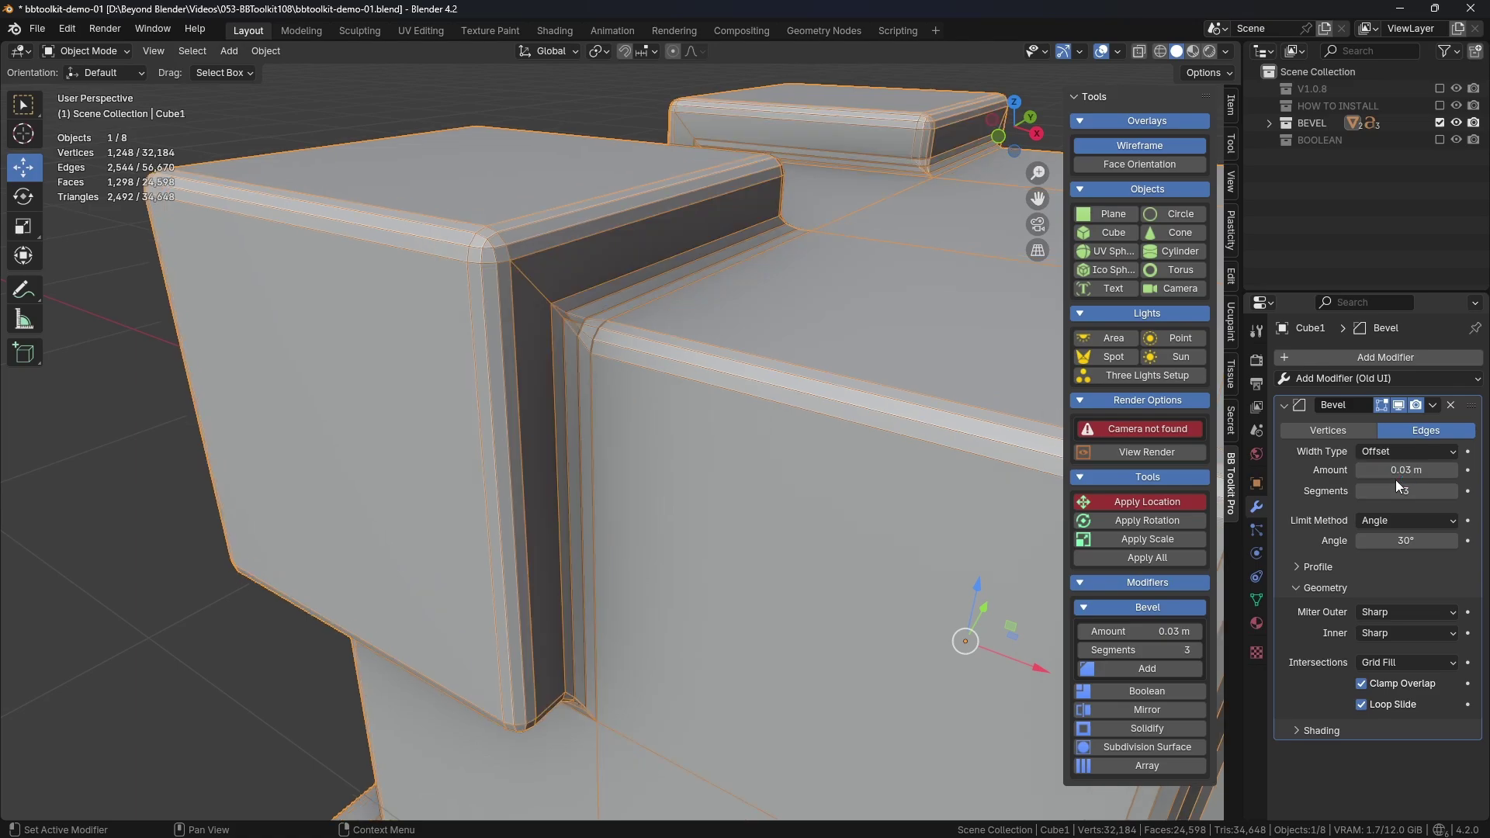
# - Zoom and orbit close onto the bevelled inner corner below the Bevel Result text
pyautogui.click(277, 673)
pyautogui.scroll(5, 561, 352)
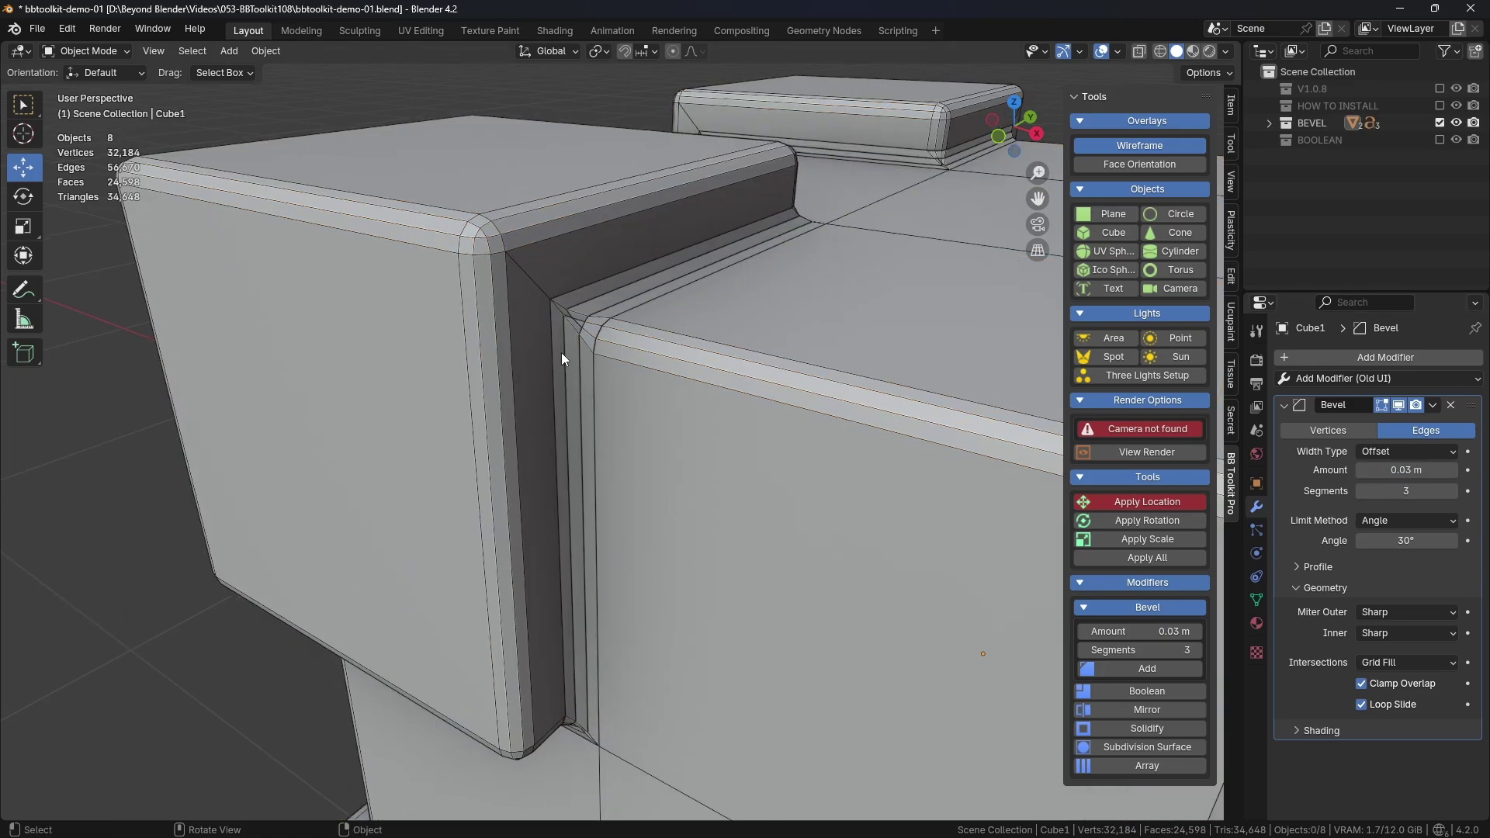
pyautogui.scroll(1, 584, 311)
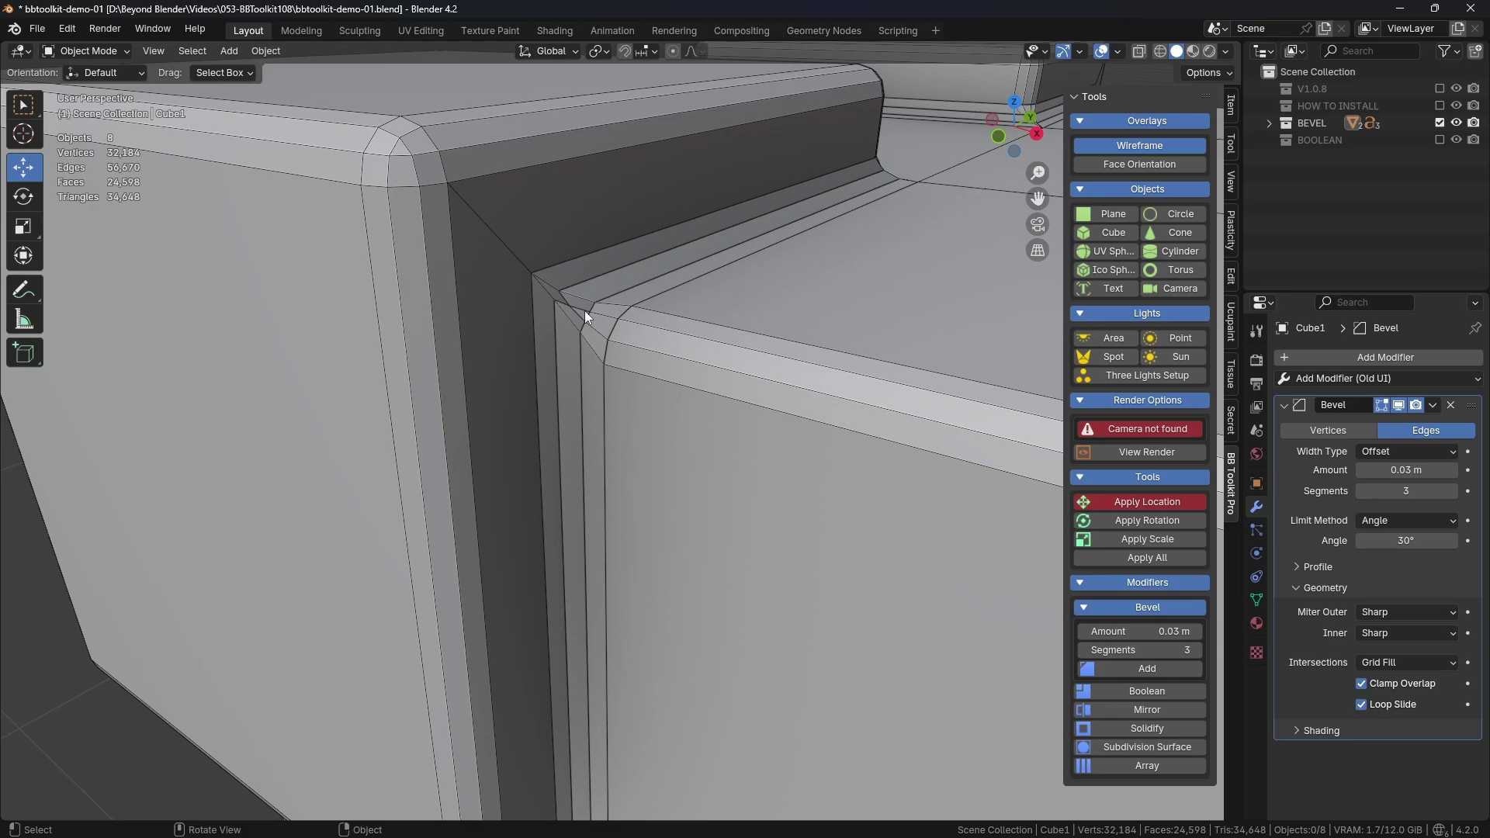
pyautogui.scroll(-5, 574, 319)
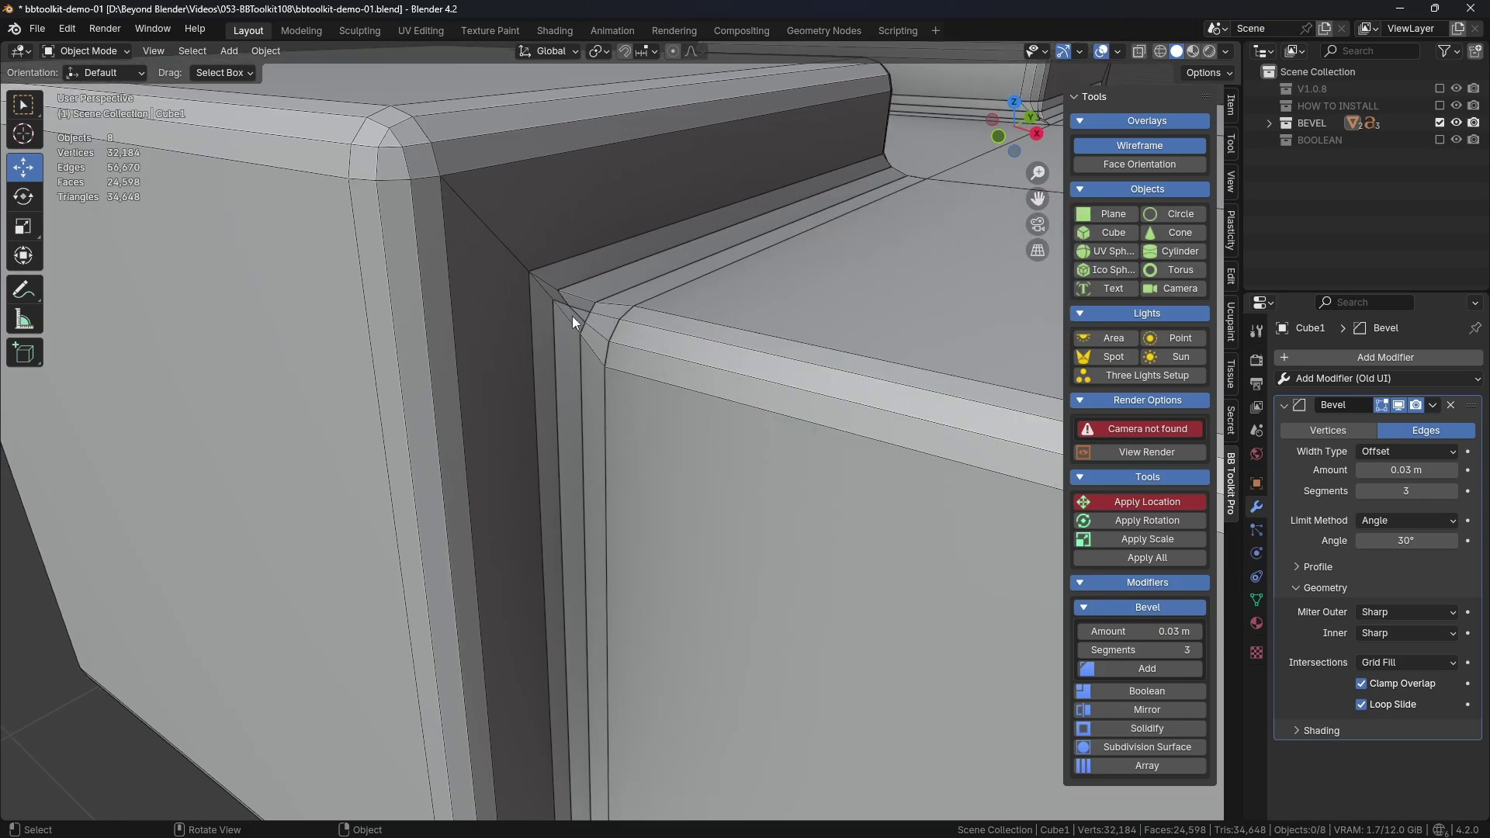
pyautogui.scroll(-3, 574, 318)
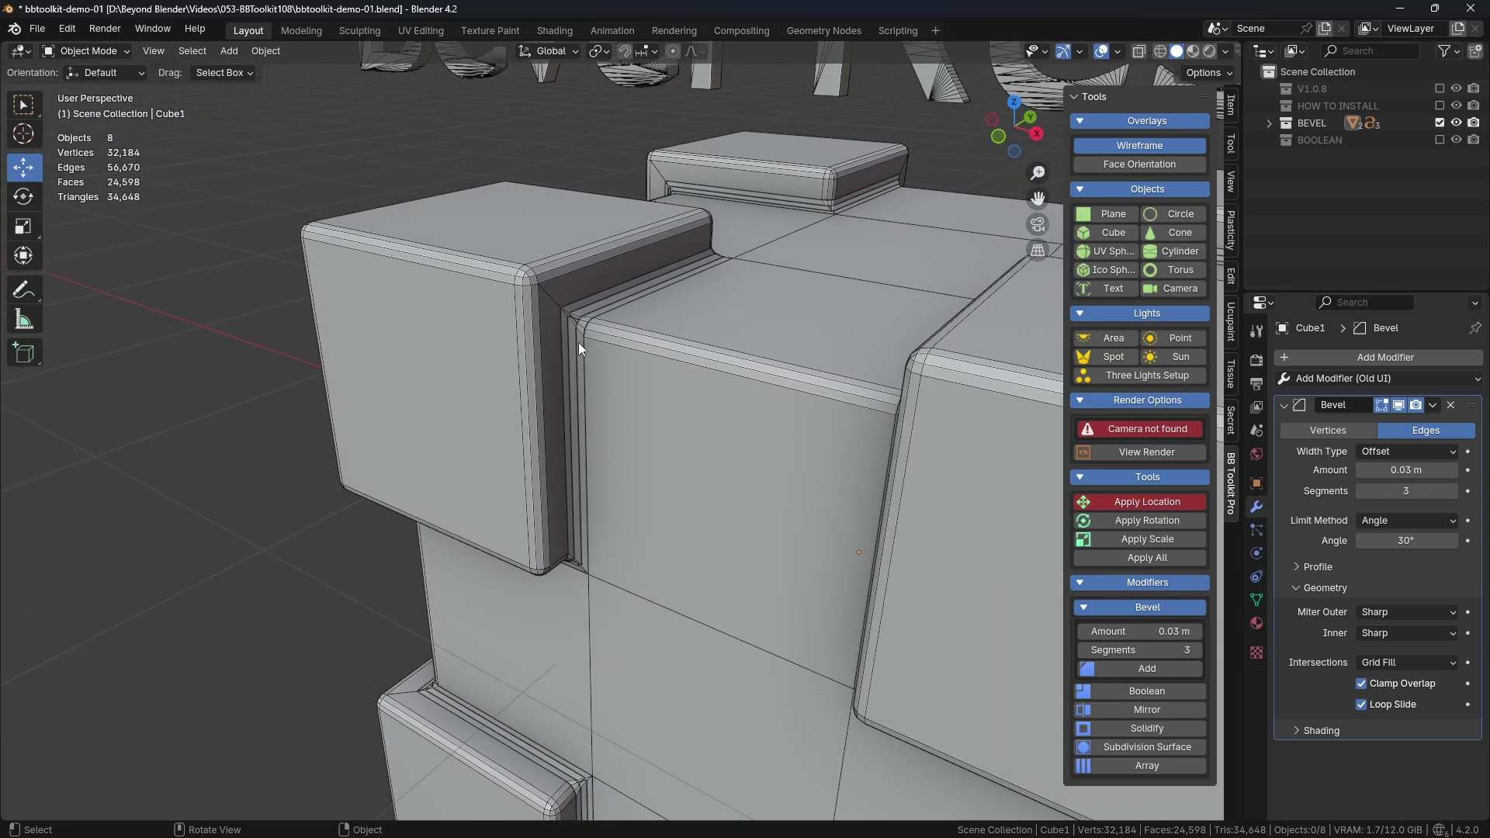
pyautogui.moveTo(580, 342); pyautogui.dragTo(563, 421, button='middle')
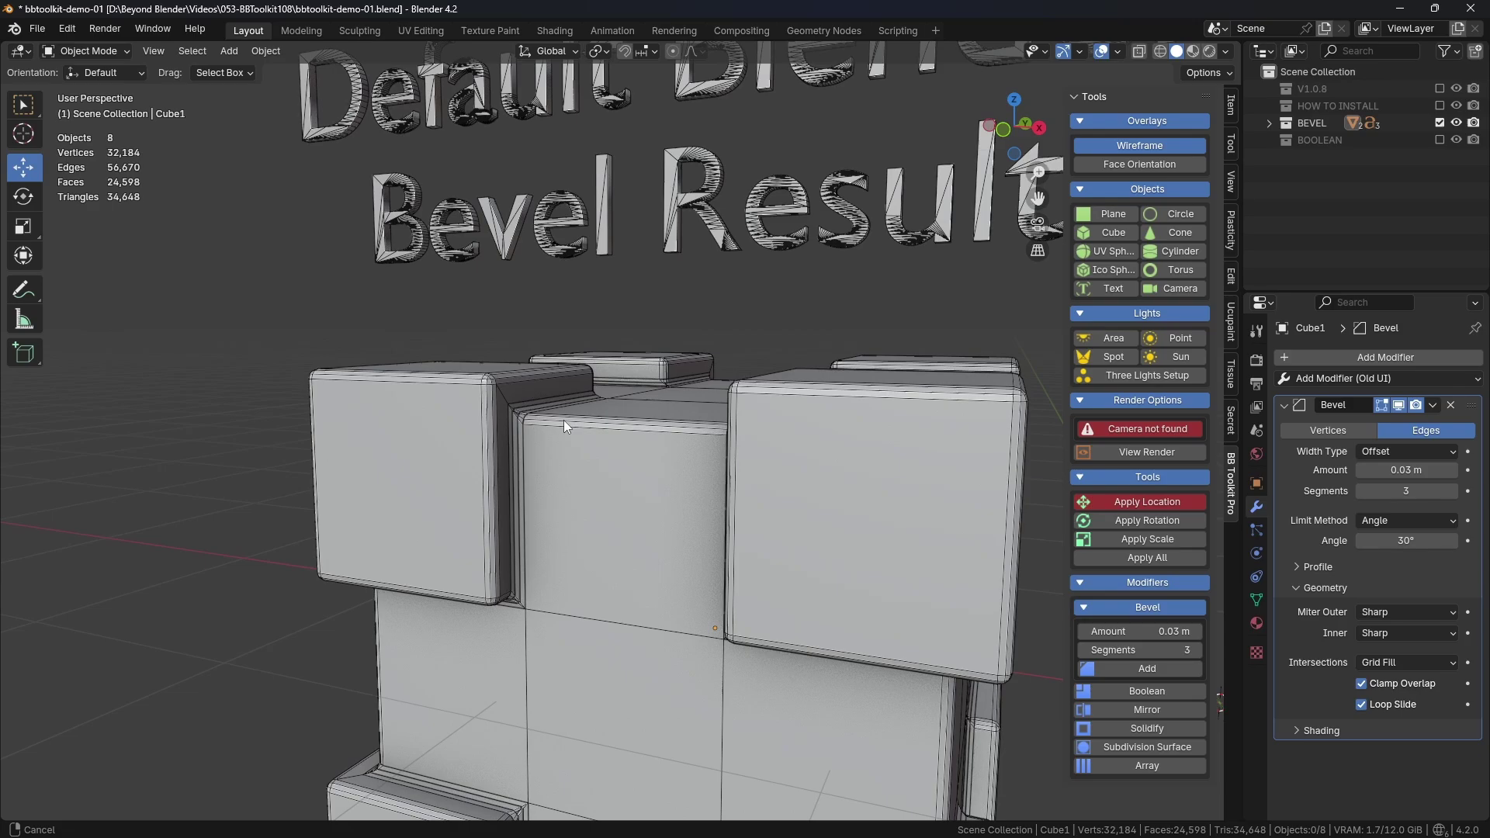
pyautogui.scroll(4, 388, 363)
pyautogui.scroll(6, 357, 337)
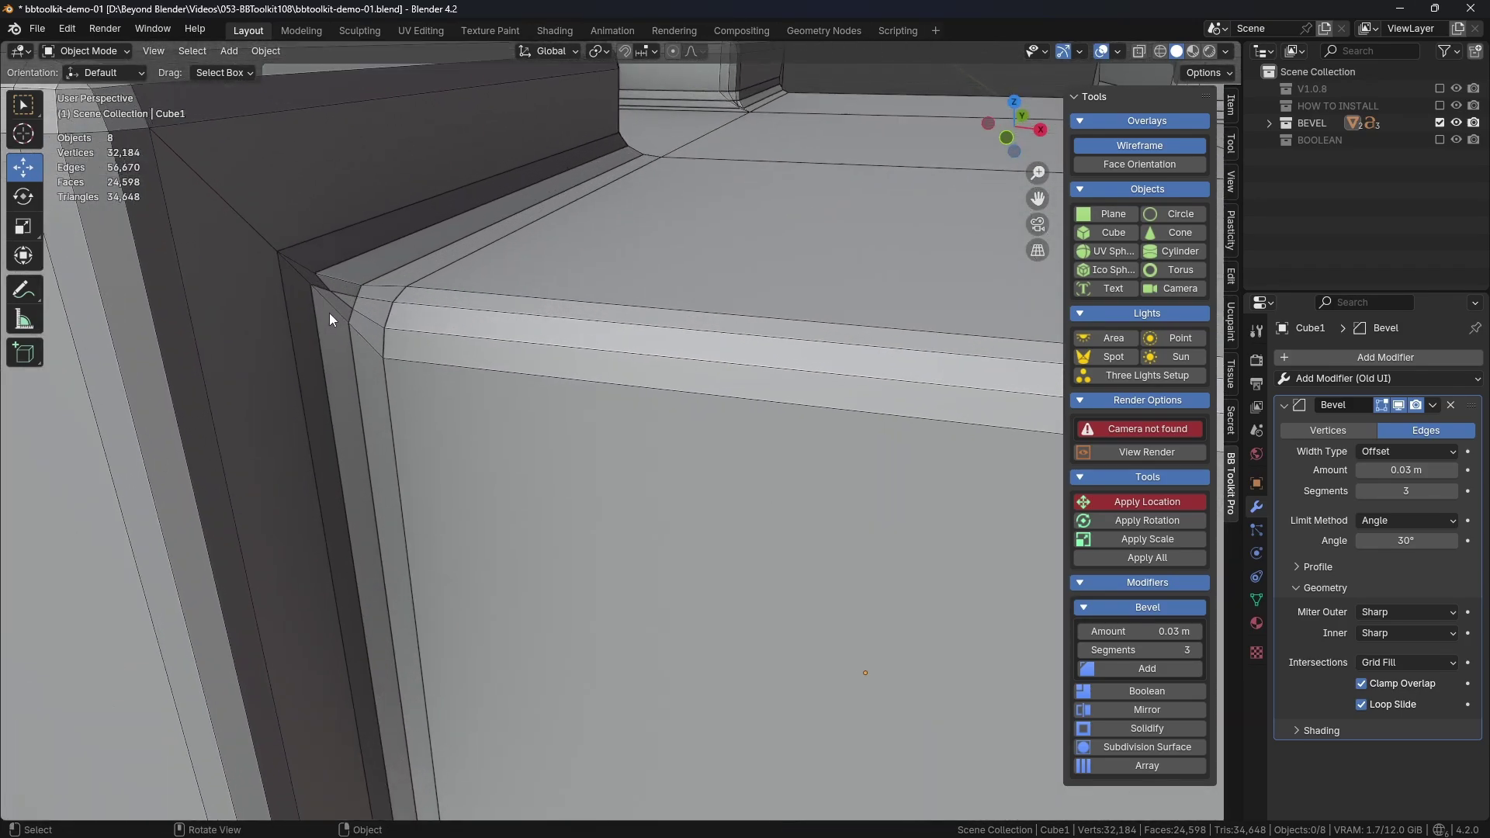
pyautogui.scroll(-8, 343, 298)
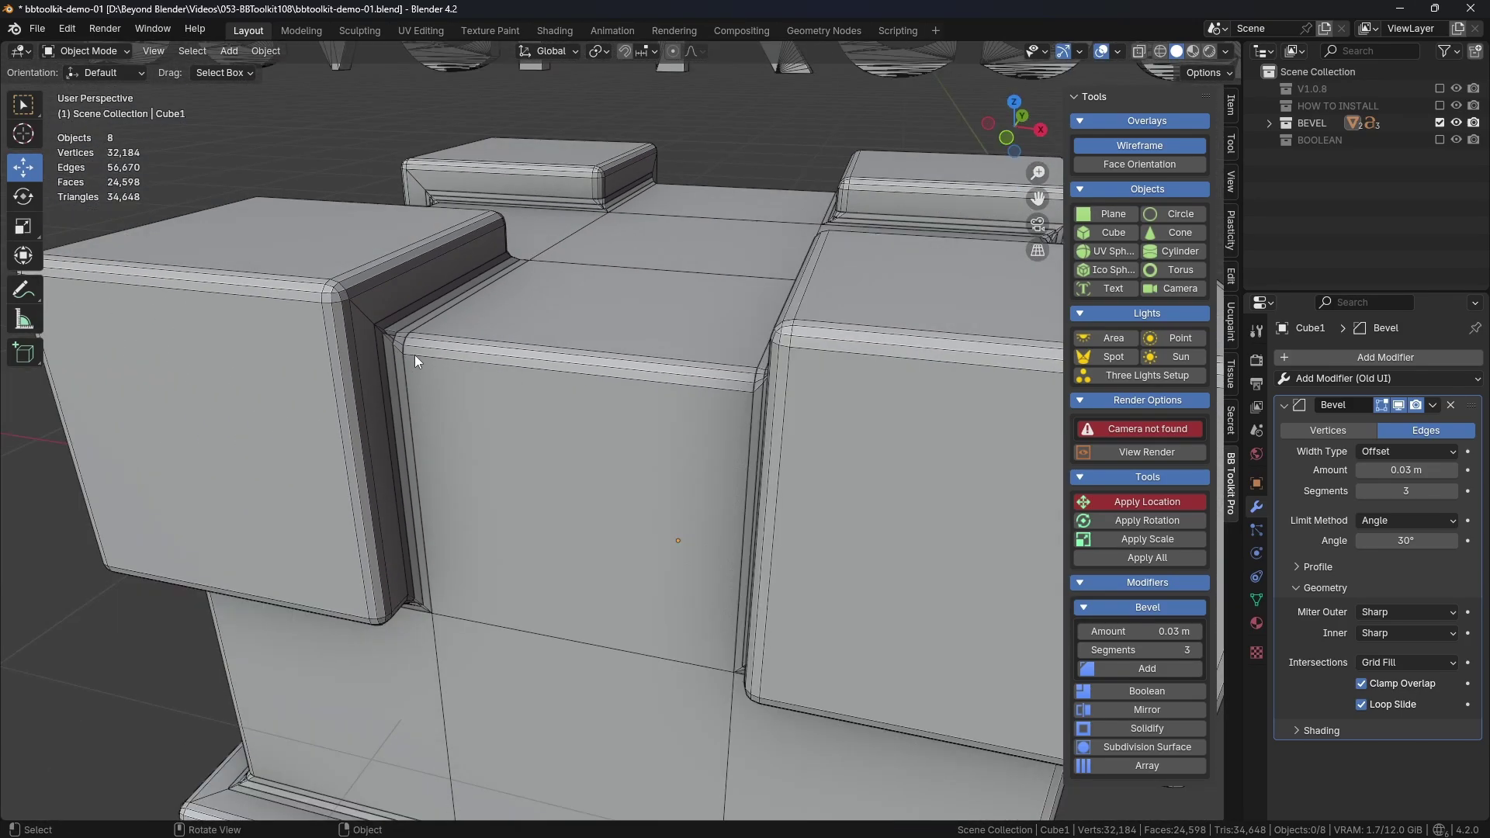
pyautogui.moveTo(414, 356); pyautogui.dragTo(552, 403, button='middle')
pyautogui.scroll(3, 555, 405)
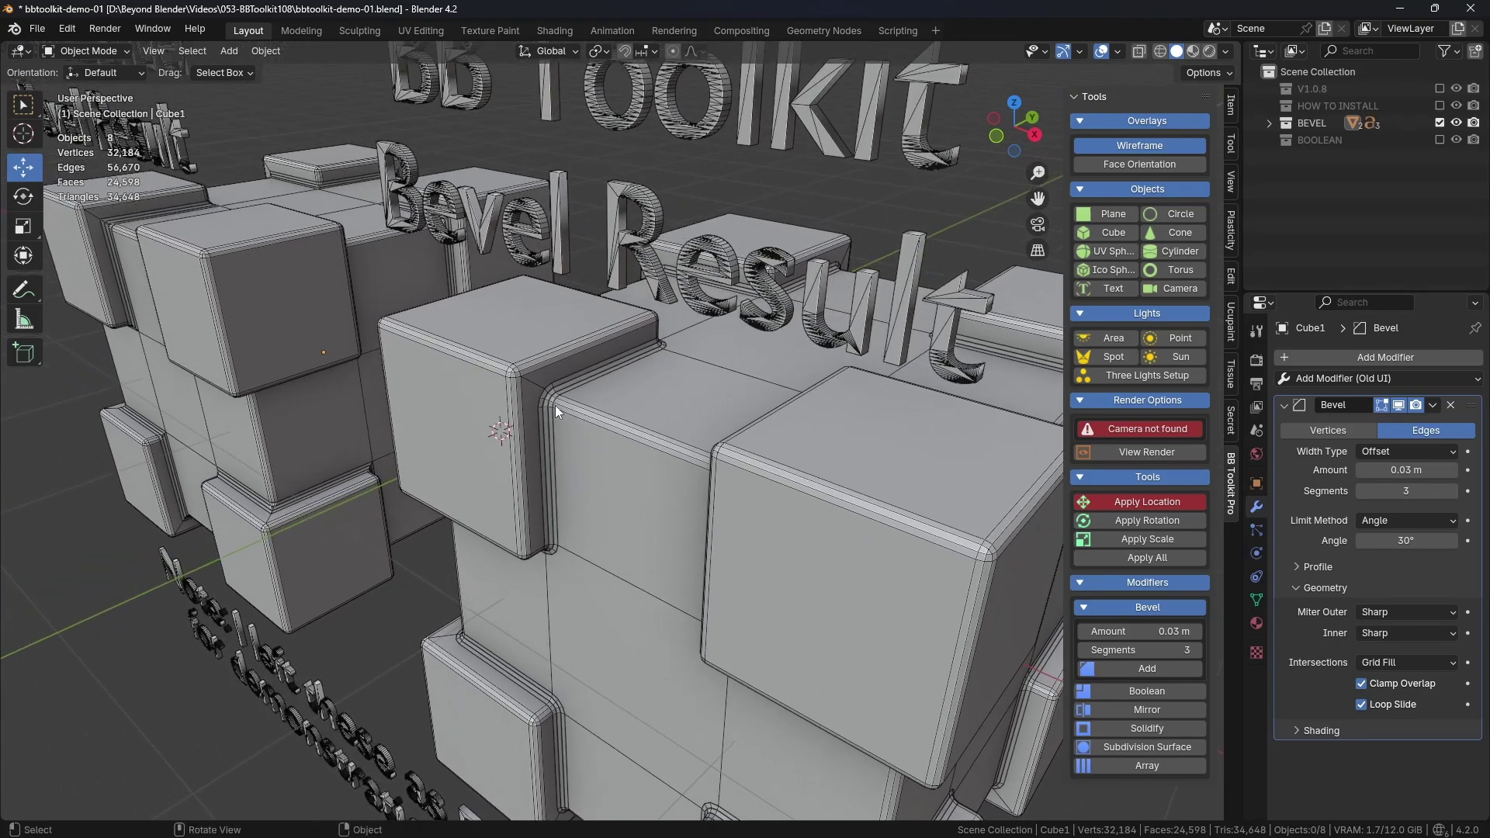
pyautogui.scroll(5, 556, 404)
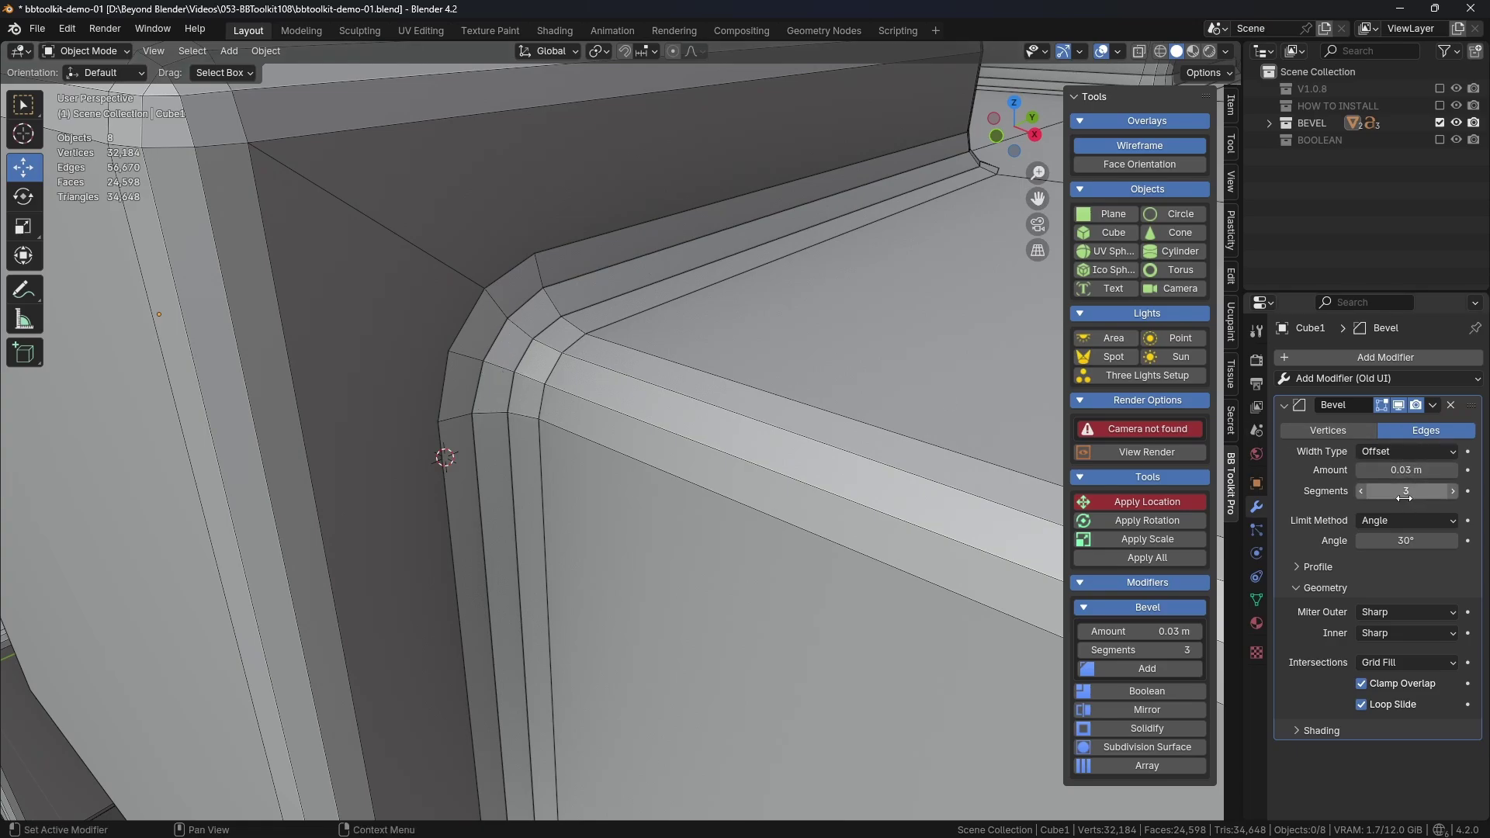
# - Switch Cube2's bevel outer miter to Sharp, back to Arc, then view both cubes frontally
pyautogui.click(654, 420)
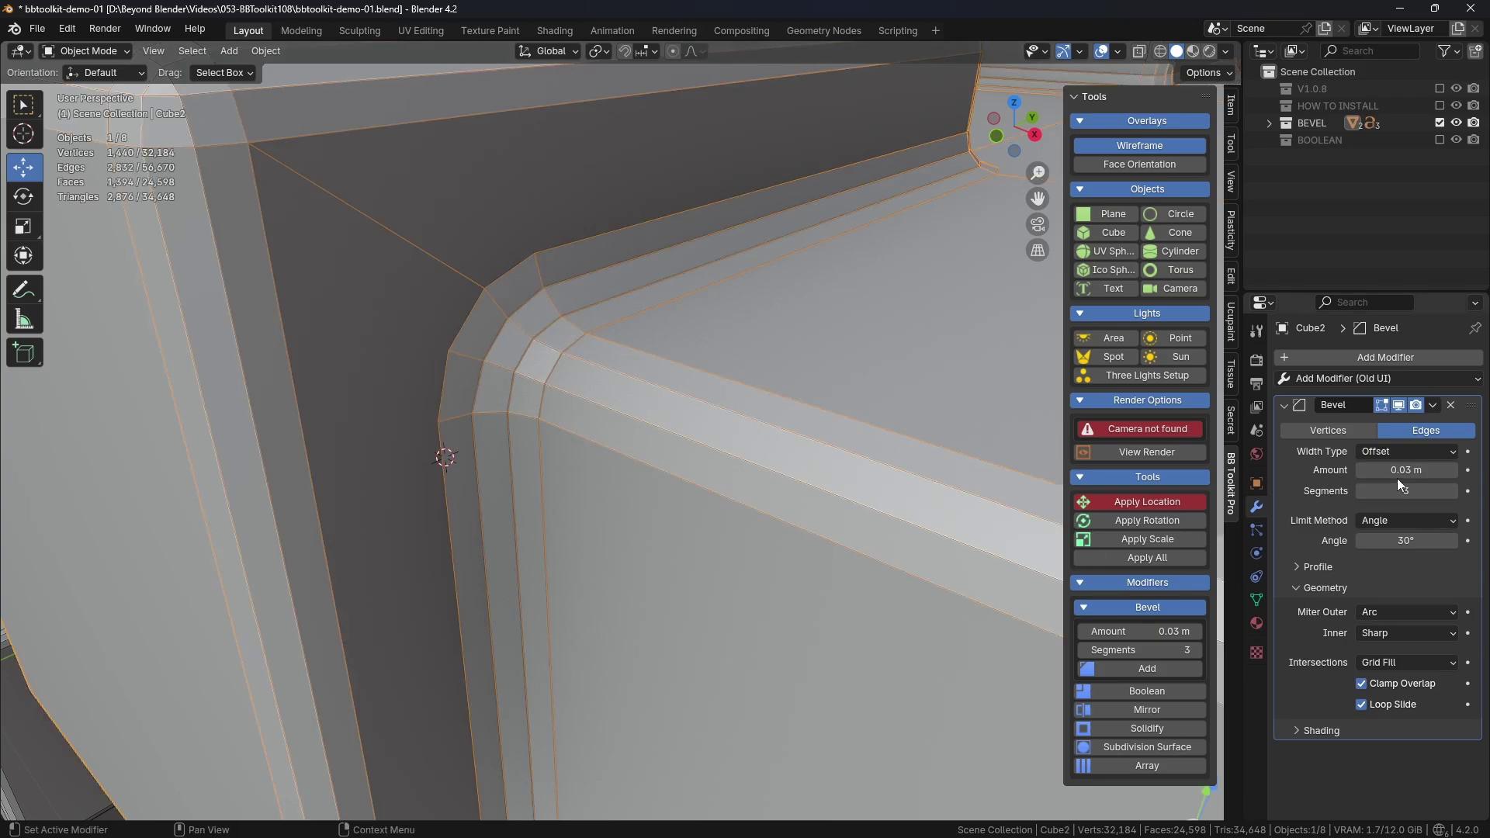
pyautogui.click(1383, 613)
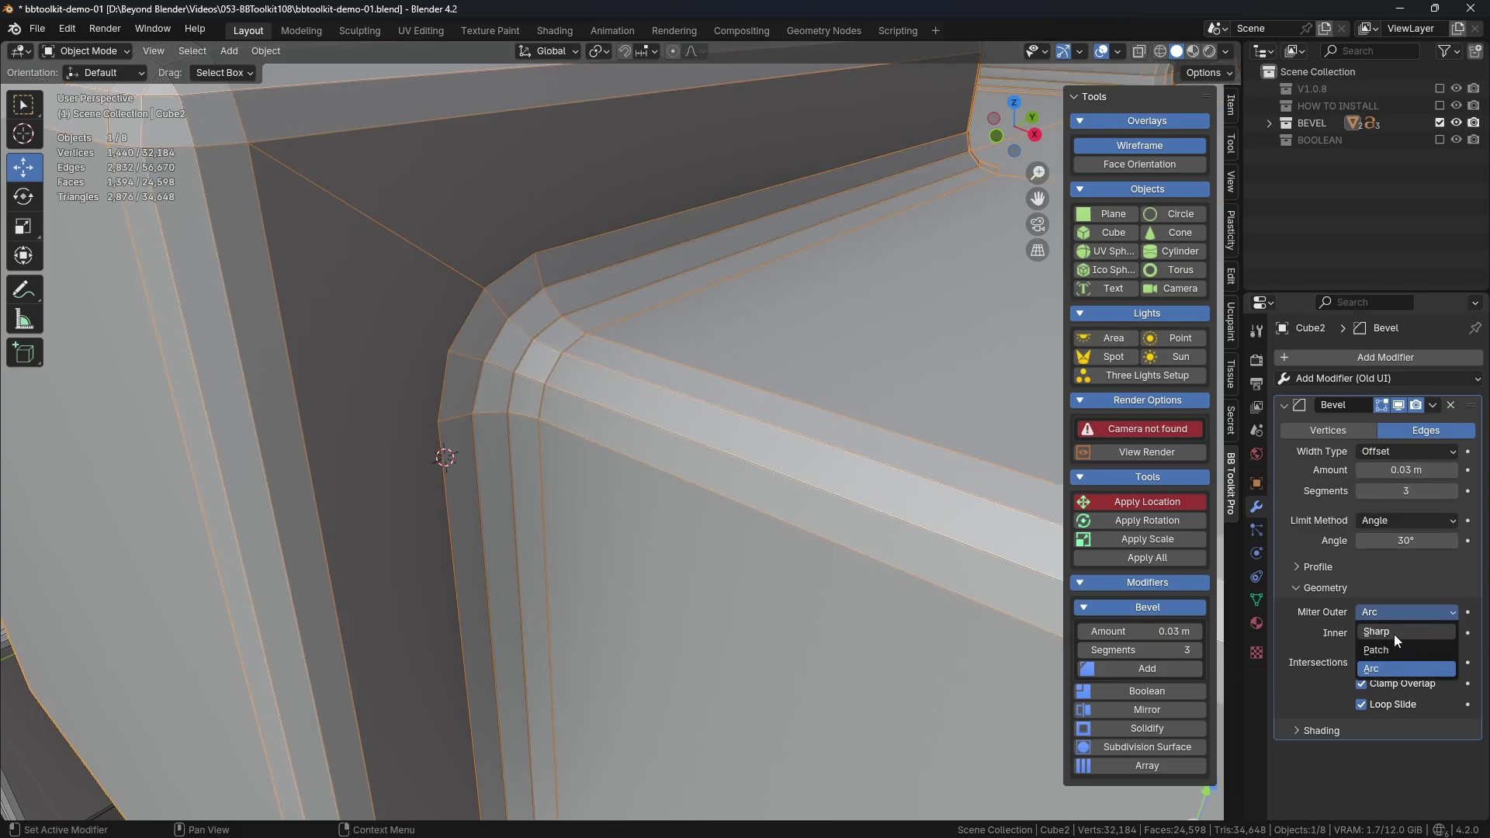
pyautogui.click(1388, 631)
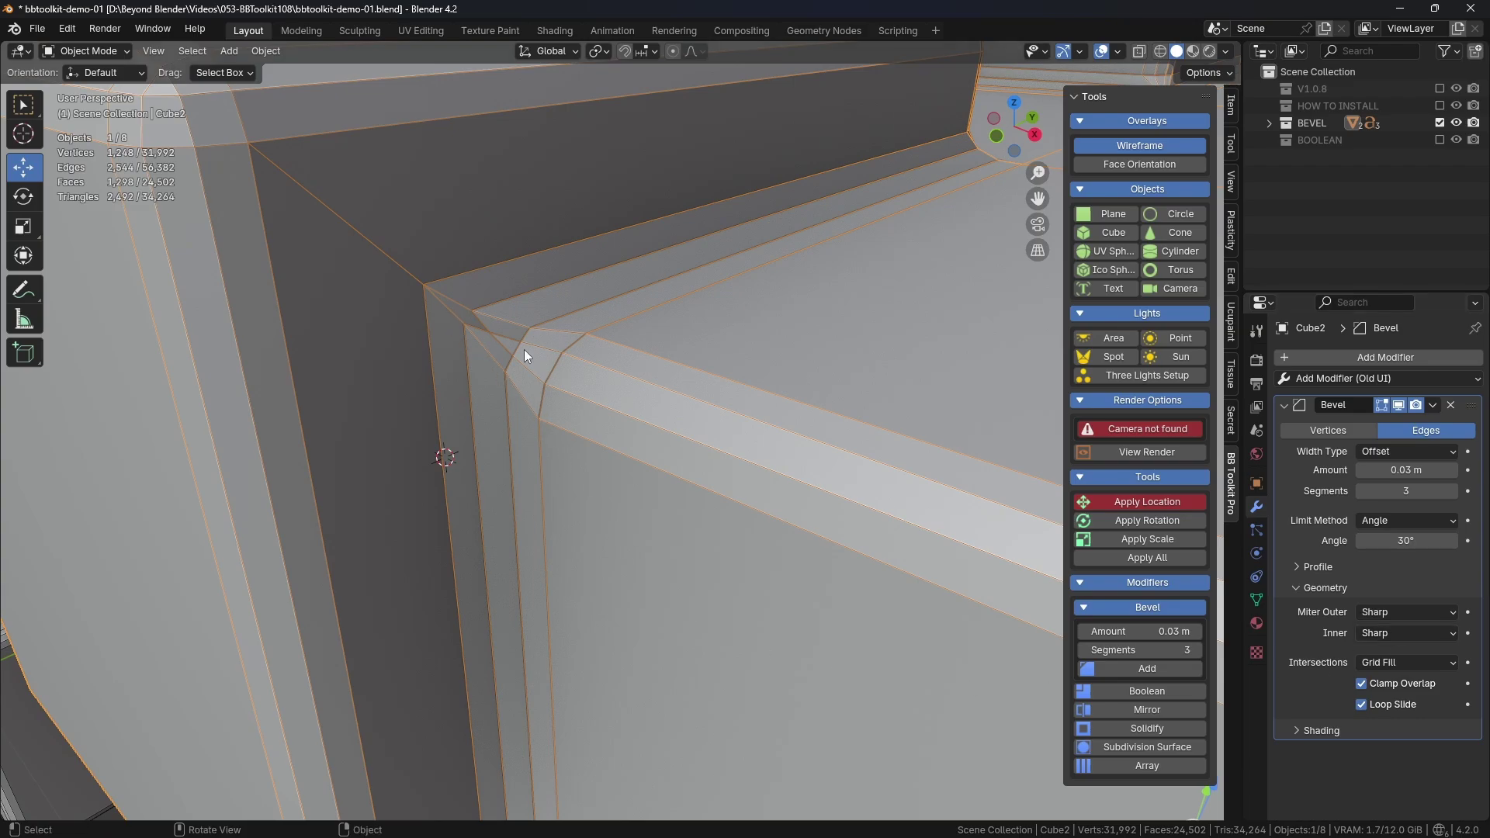
pyautogui.click(1386, 612)
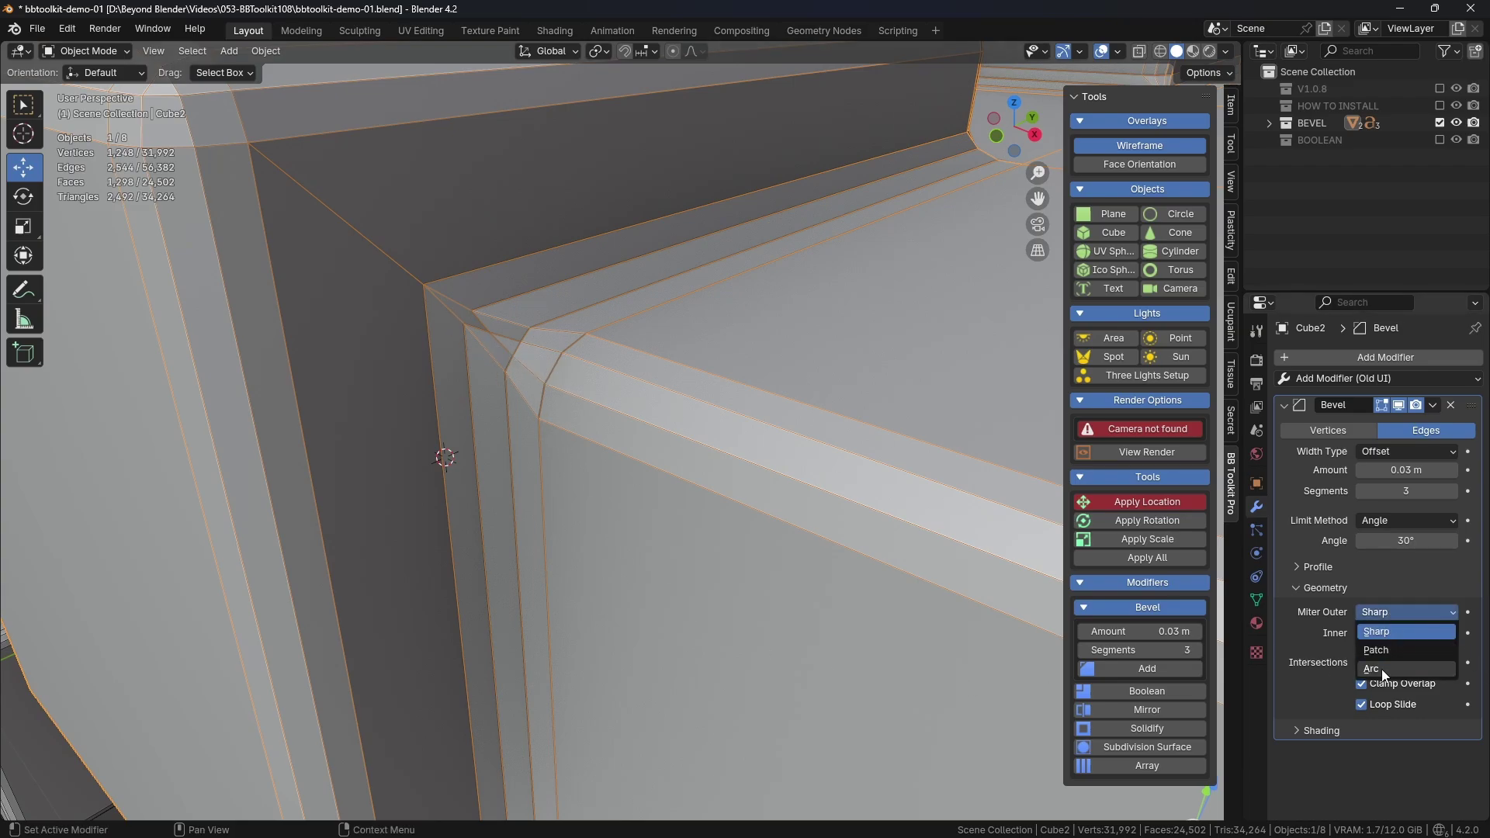
pyautogui.click(1381, 669)
pyautogui.scroll(-10, 570, 451)
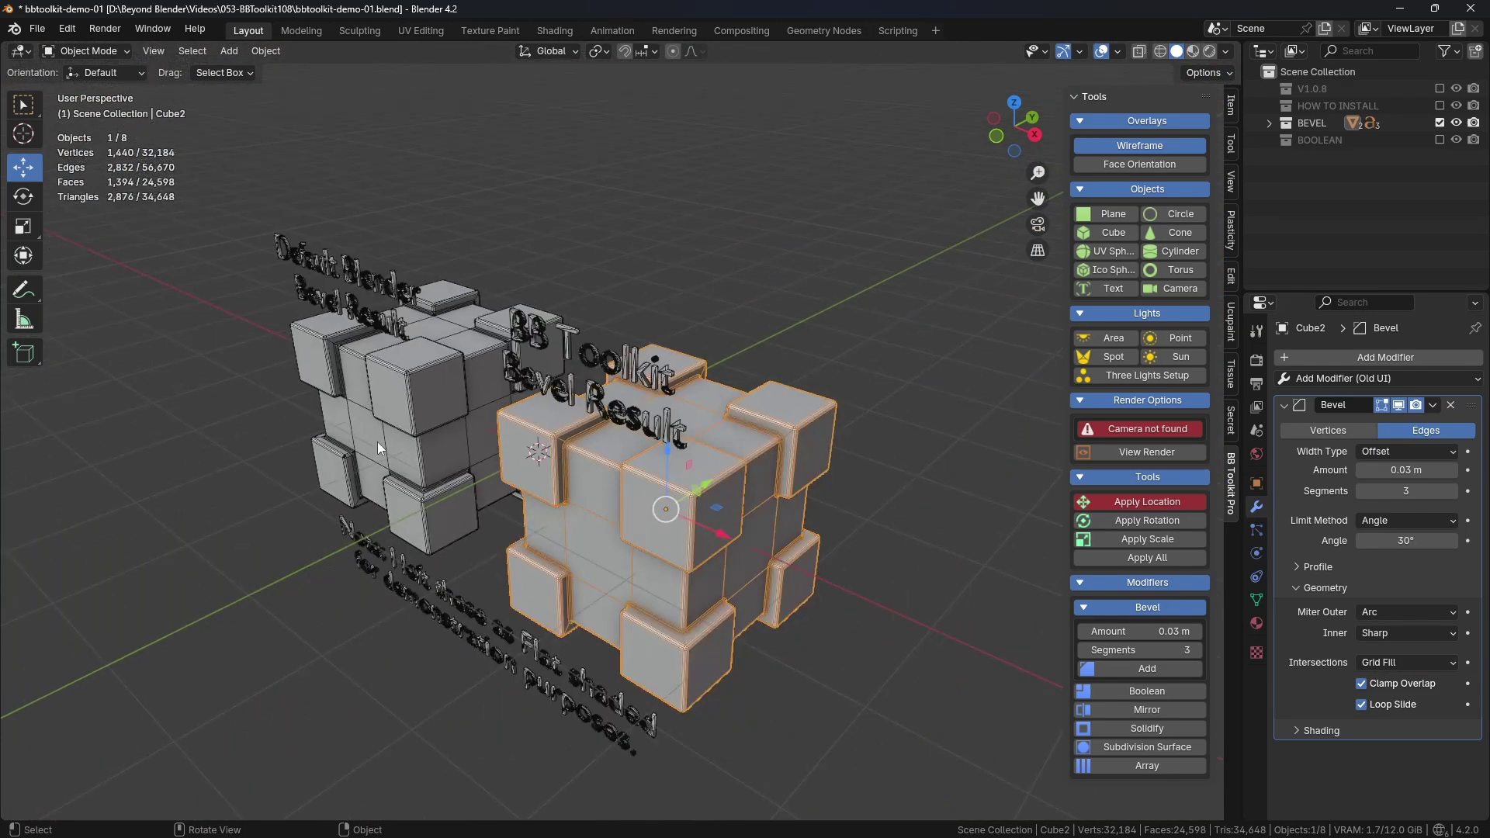
pyautogui.hotkey('alt', 'a')
pyautogui.moveTo(377, 441); pyautogui.dragTo(942, 277, button='middle')
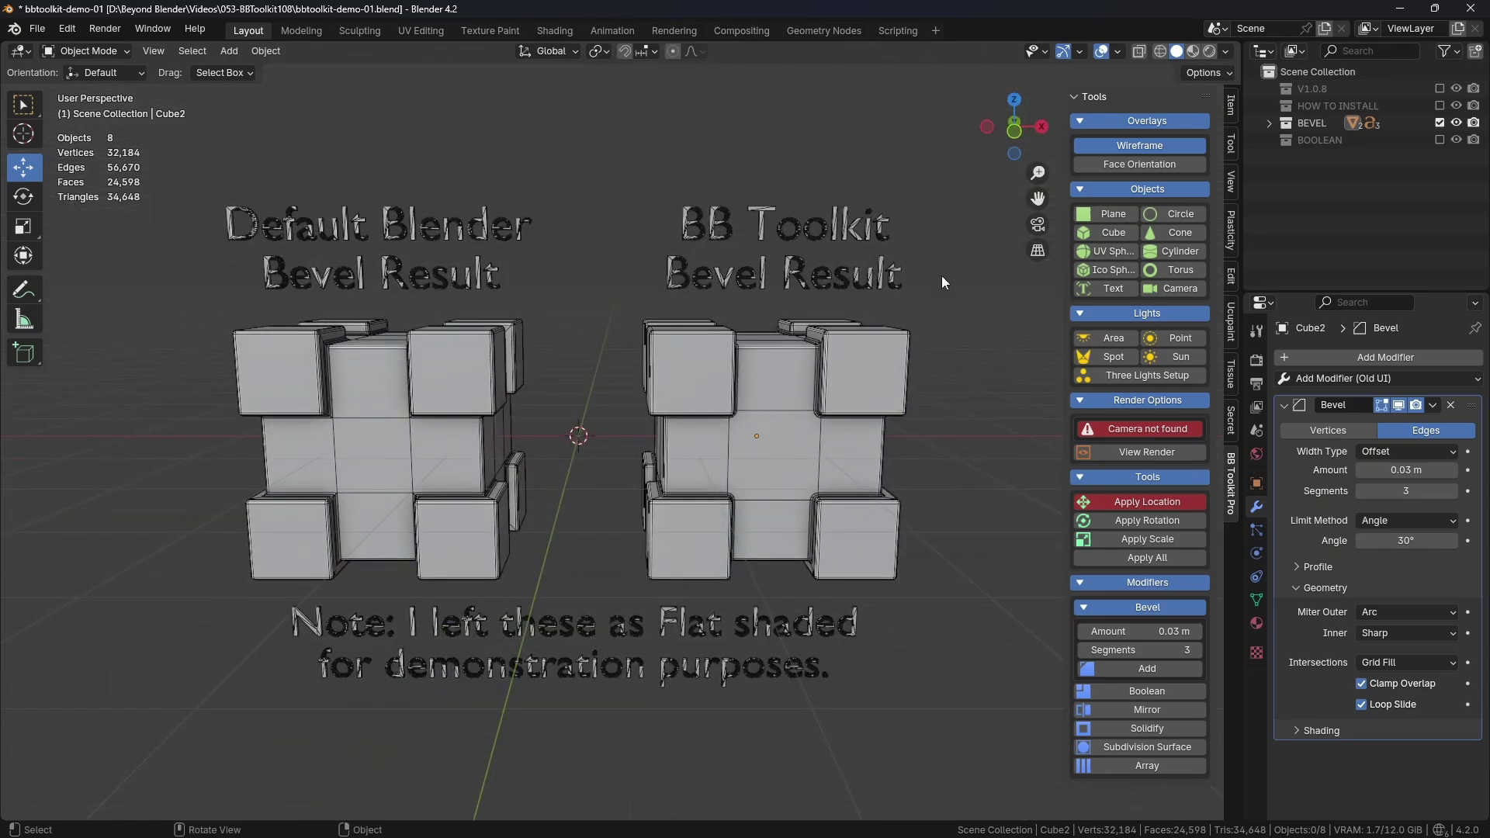
# - Swap the BEVEL collection for the BOOLEAN collection and turn off the wireframe overlay
pyautogui.click(1440, 123)
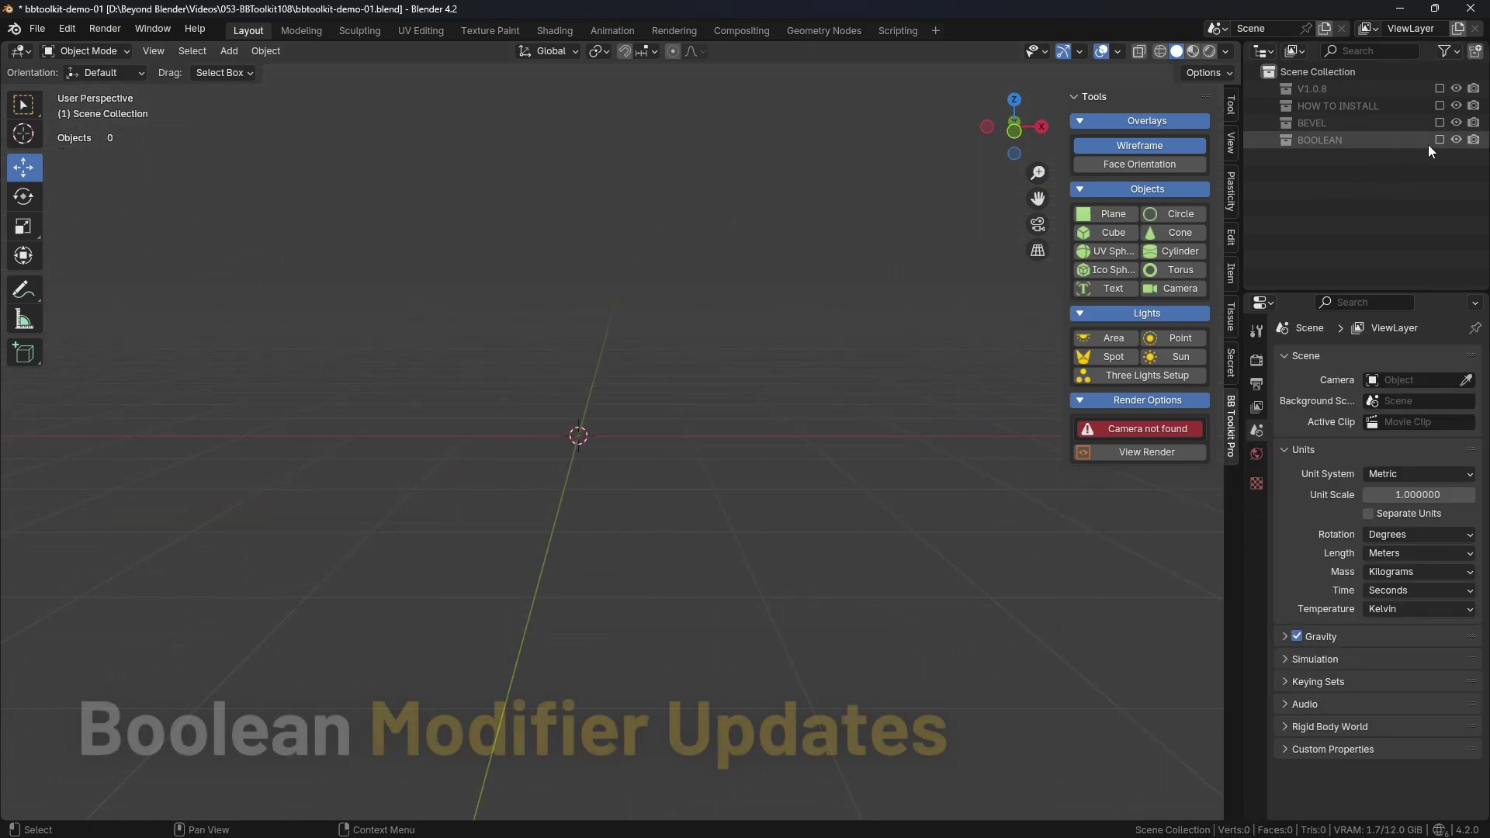
pyautogui.click(1440, 140)
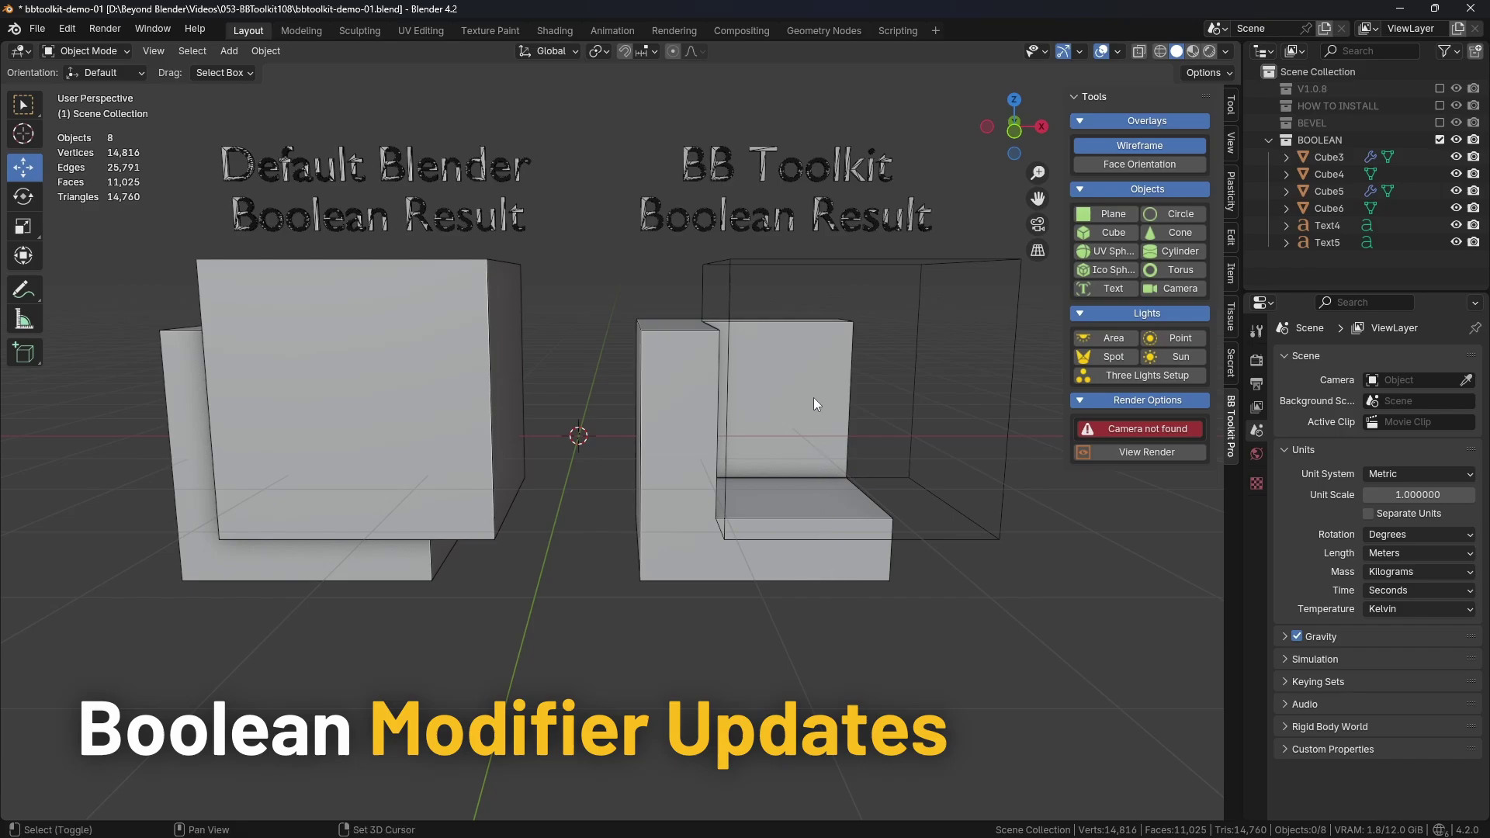
pyautogui.keyDown('shift'); pyautogui.moveTo(814, 398); pyautogui.dragTo(803, 486, button='middle'); pyautogui.keyUp('shift')
pyautogui.click(479, 289)
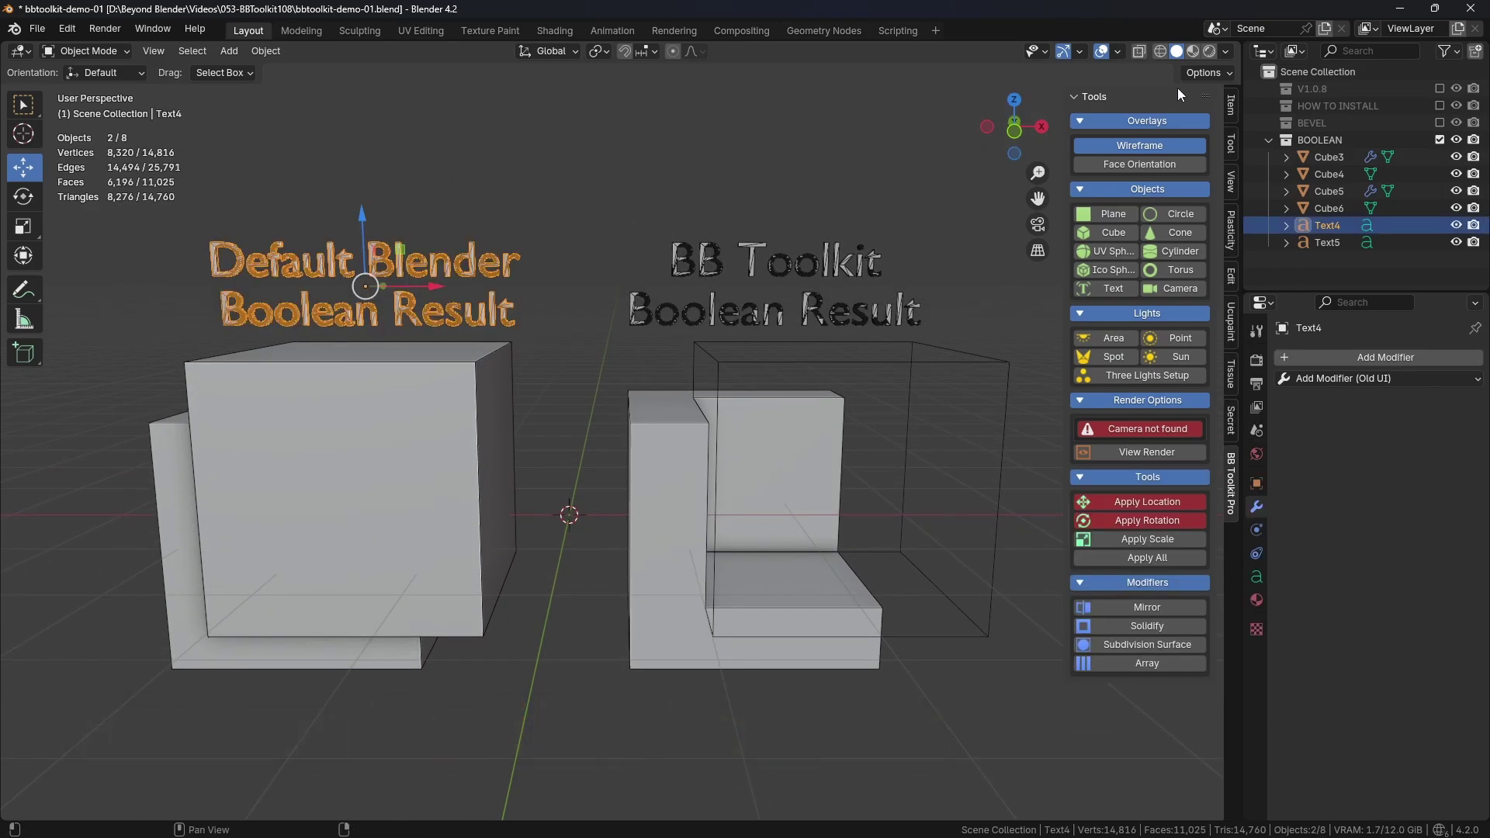
pyautogui.click(1147, 151)
pyautogui.click(780, 146)
# - Pan, zoom and orbit around the default and BB Toolkit boolean result cubes
pyautogui.keyDown('shift'); pyautogui.moveTo(780, 146); pyautogui.dragTo(709, 292, button='middle'); pyautogui.keyUp('shift')
pyautogui.scroll(3, 573, 351)
pyautogui.scroll(-3, 571, 349)
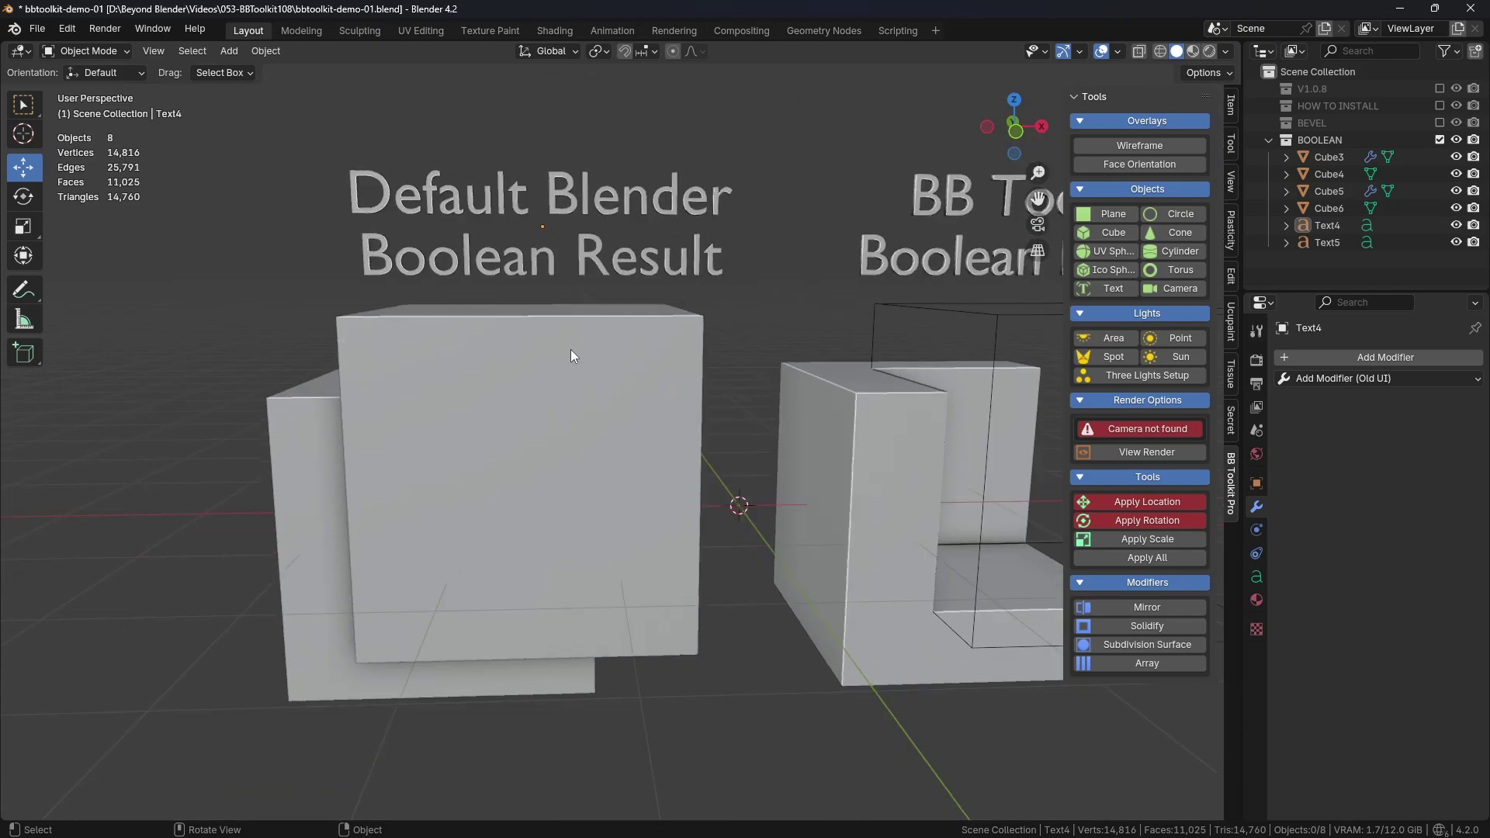
pyautogui.keyDown('shift'); pyautogui.moveTo(571, 349); pyautogui.dragTo(482, 423, button='middle'); pyautogui.keyUp('shift')
pyautogui.scroll(4, 720, 406)
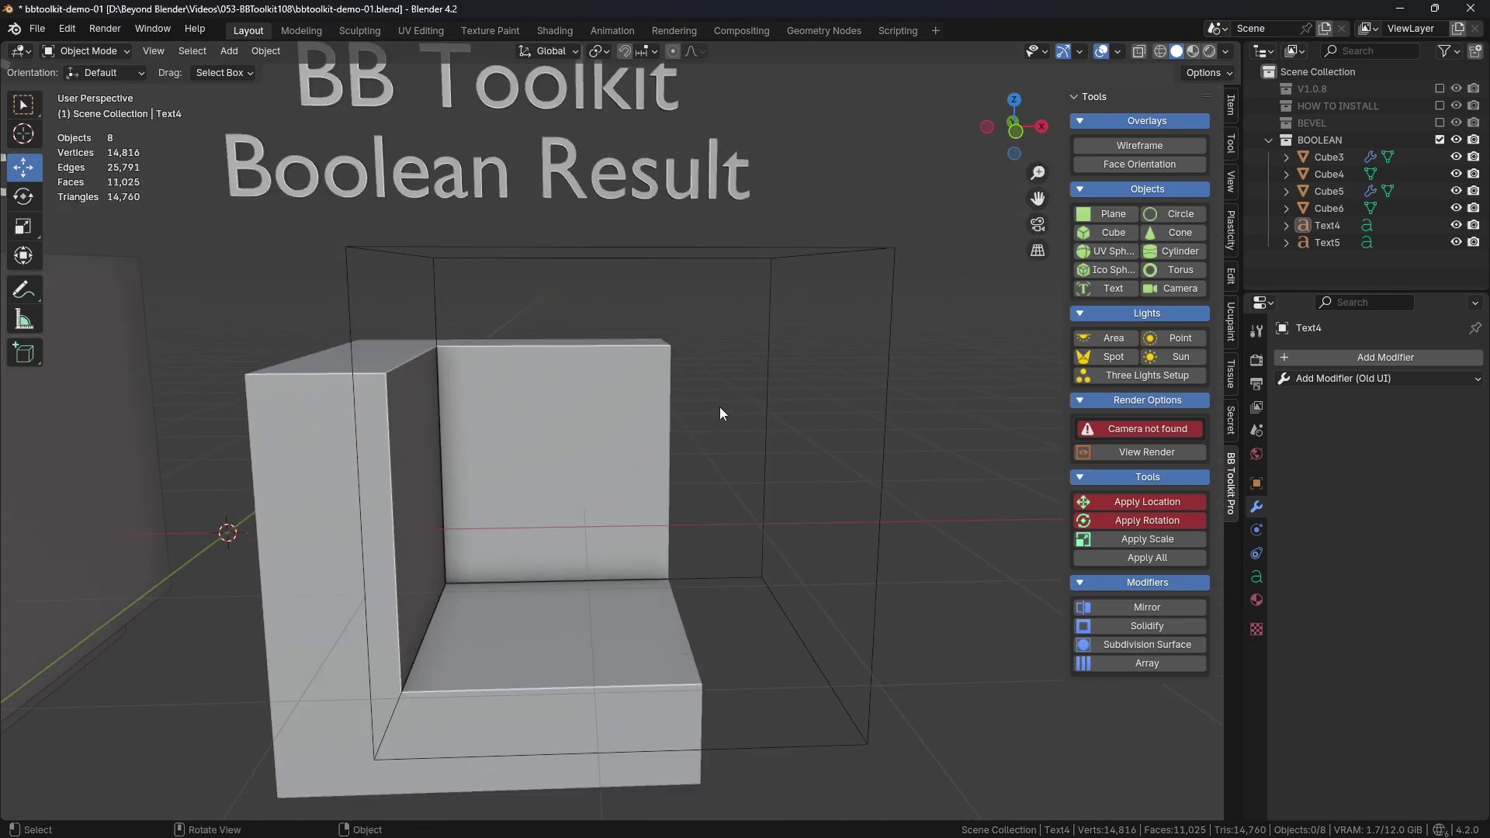
pyautogui.moveTo(750, 351); pyautogui.dragTo(794, 362, button='middle')
pyautogui.scroll(-4, 700, 356)
pyautogui.scroll(3, 743, 373)
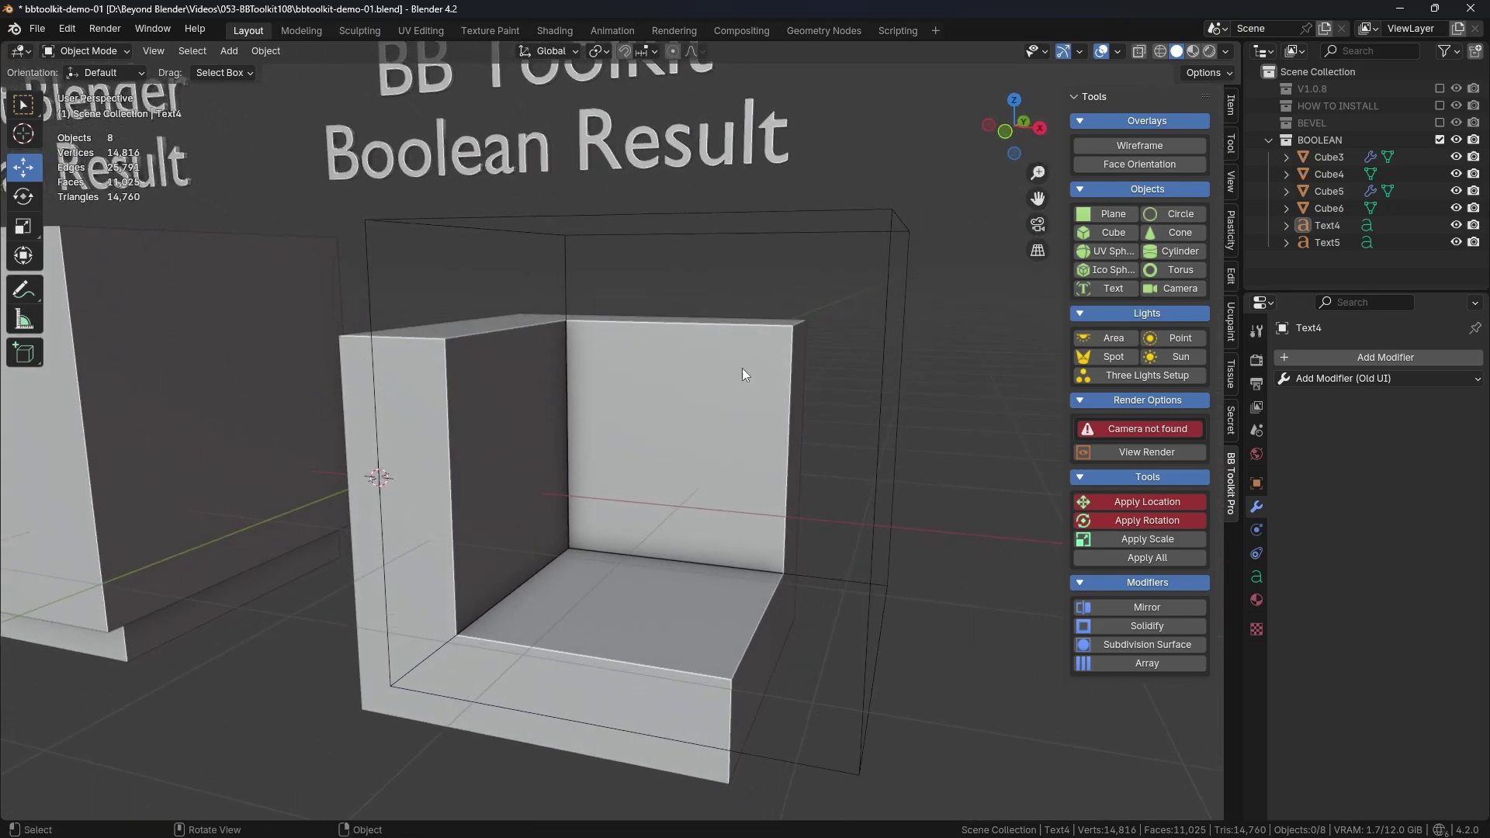
pyautogui.scroll(-3, 609, 382)
pyautogui.moveTo(608, 382); pyautogui.dragTo(880, 367, button='middle')
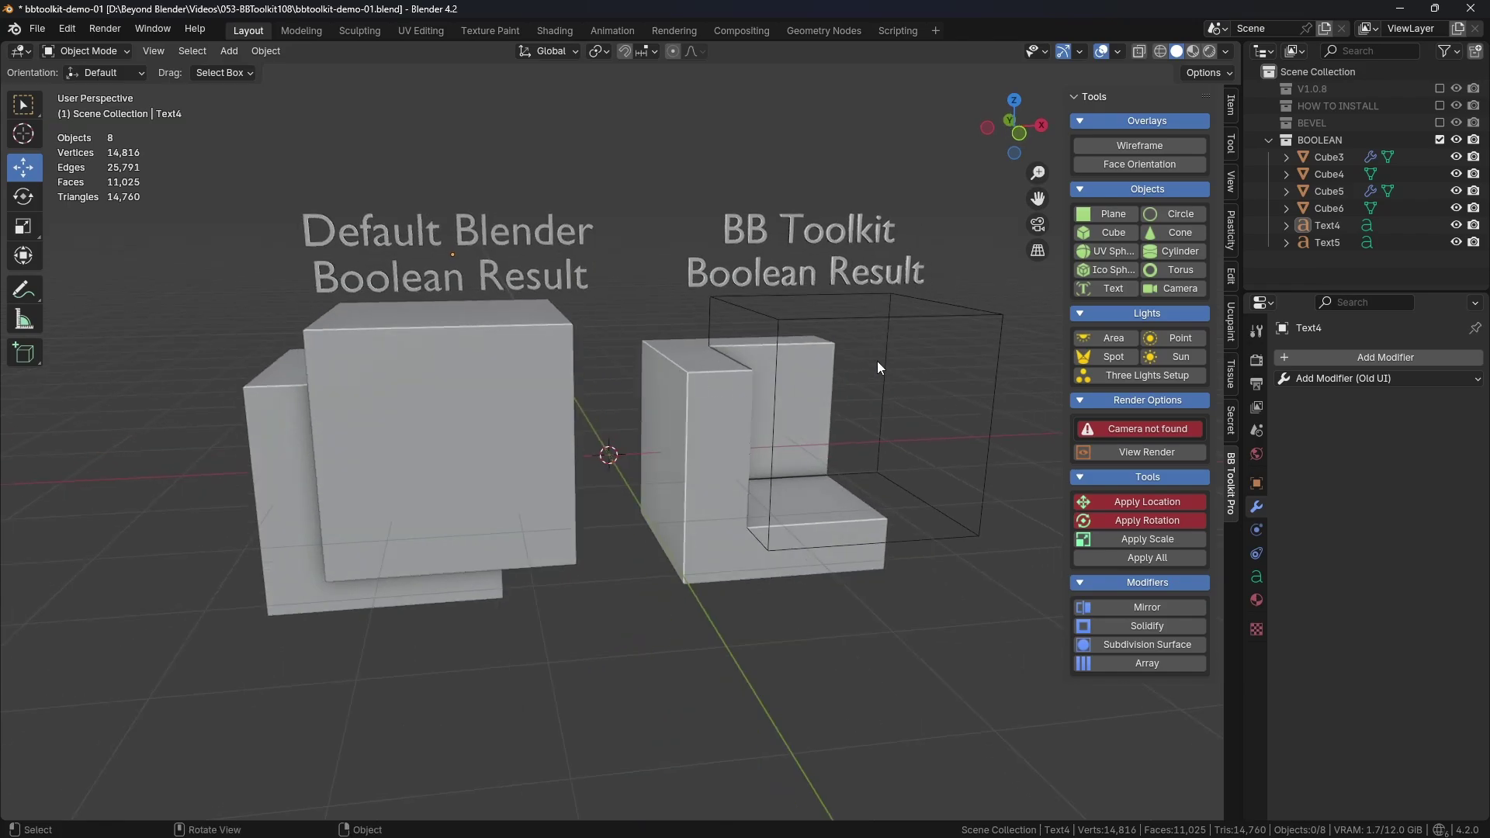
# - Move the wireframe cutter Cube6 so it cuts a U-shaped notch in the toolkit cube
pyautogui.click(791, 310)
pyautogui.press('g')
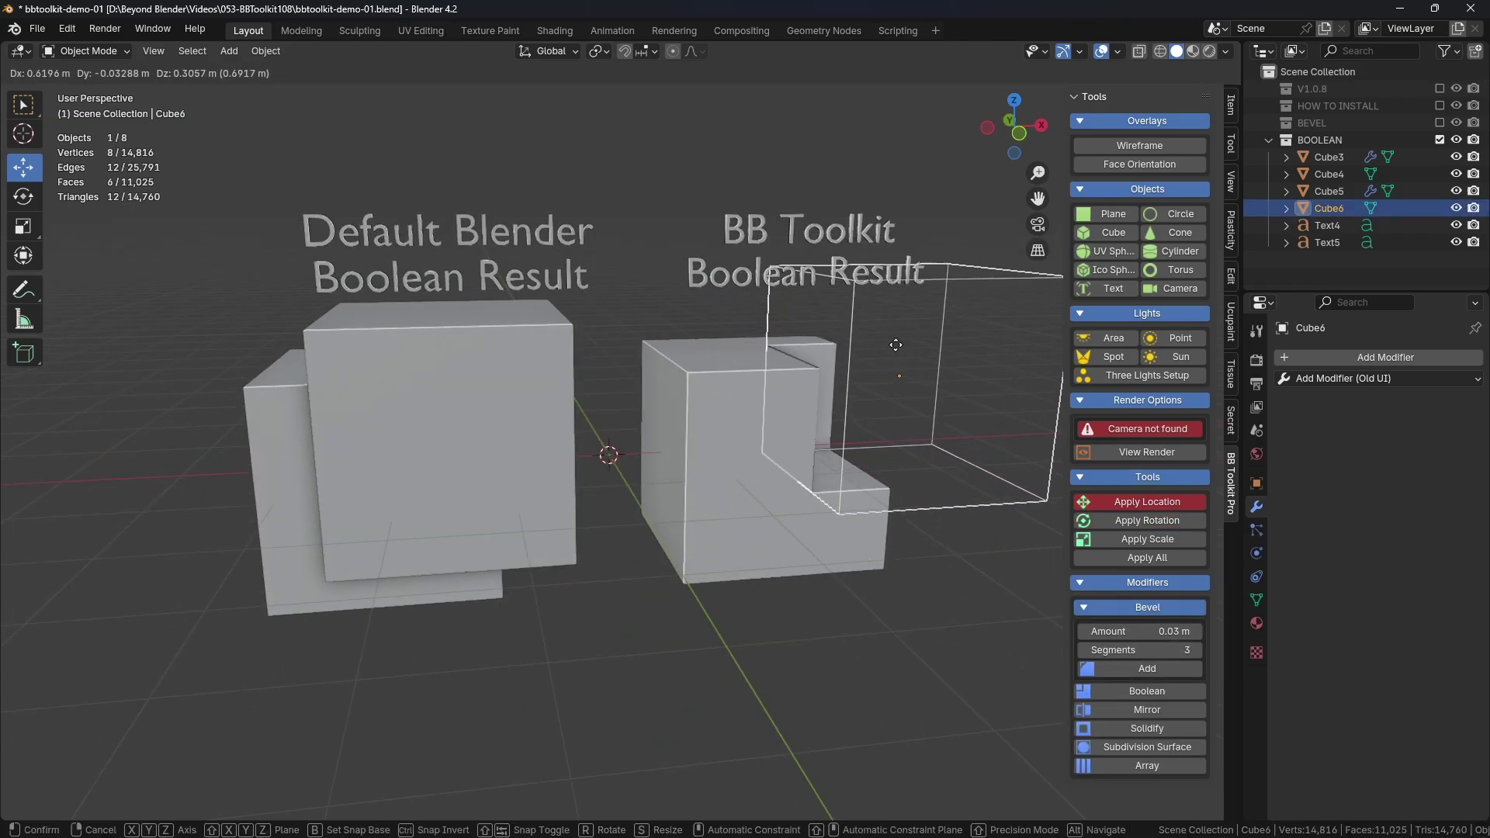
pyautogui.click(853, 388)
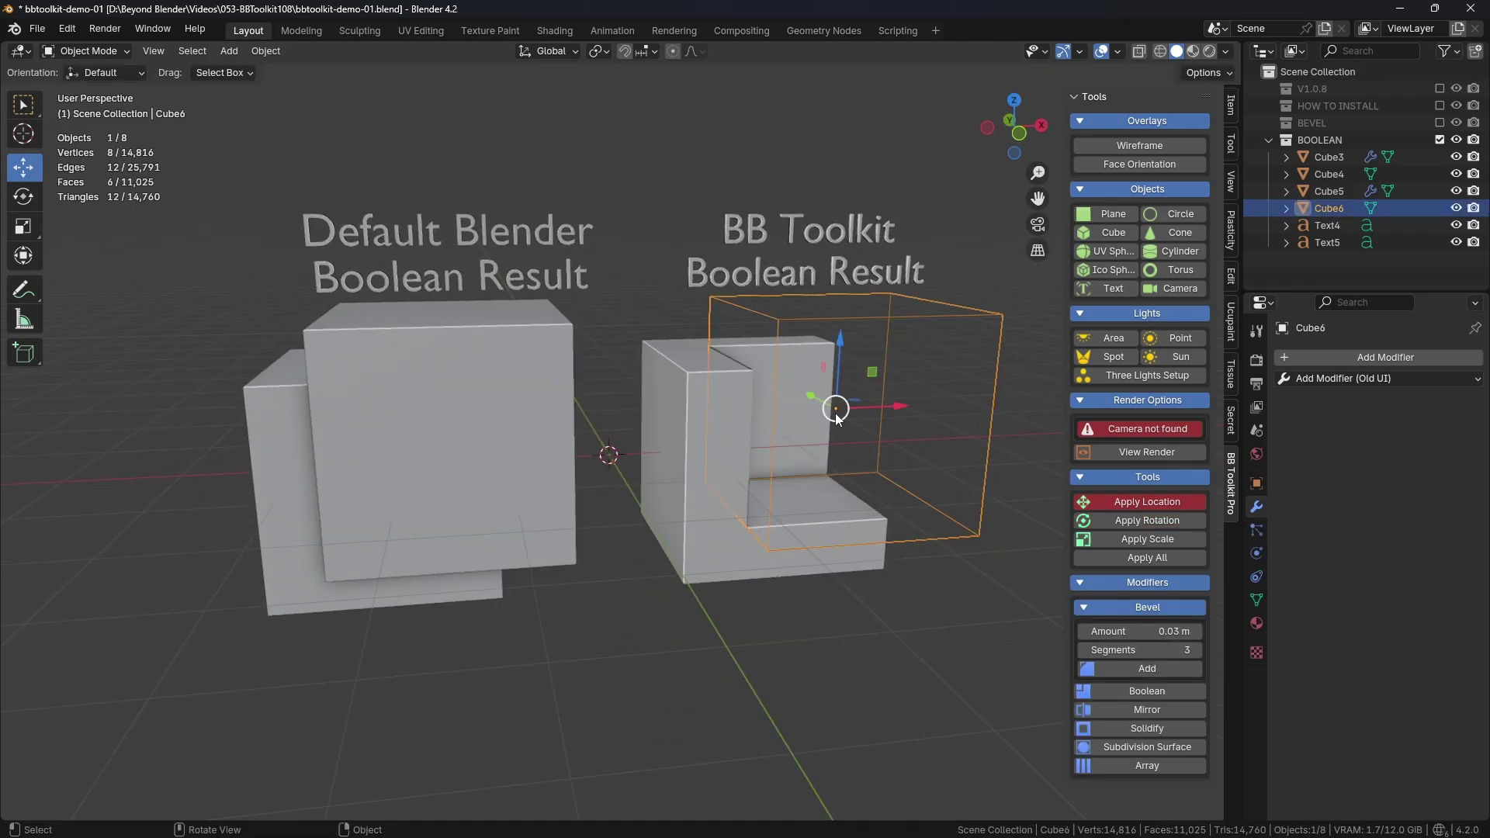
pyautogui.moveTo(852, 388); pyautogui.dragTo(853, 450, button='middle')
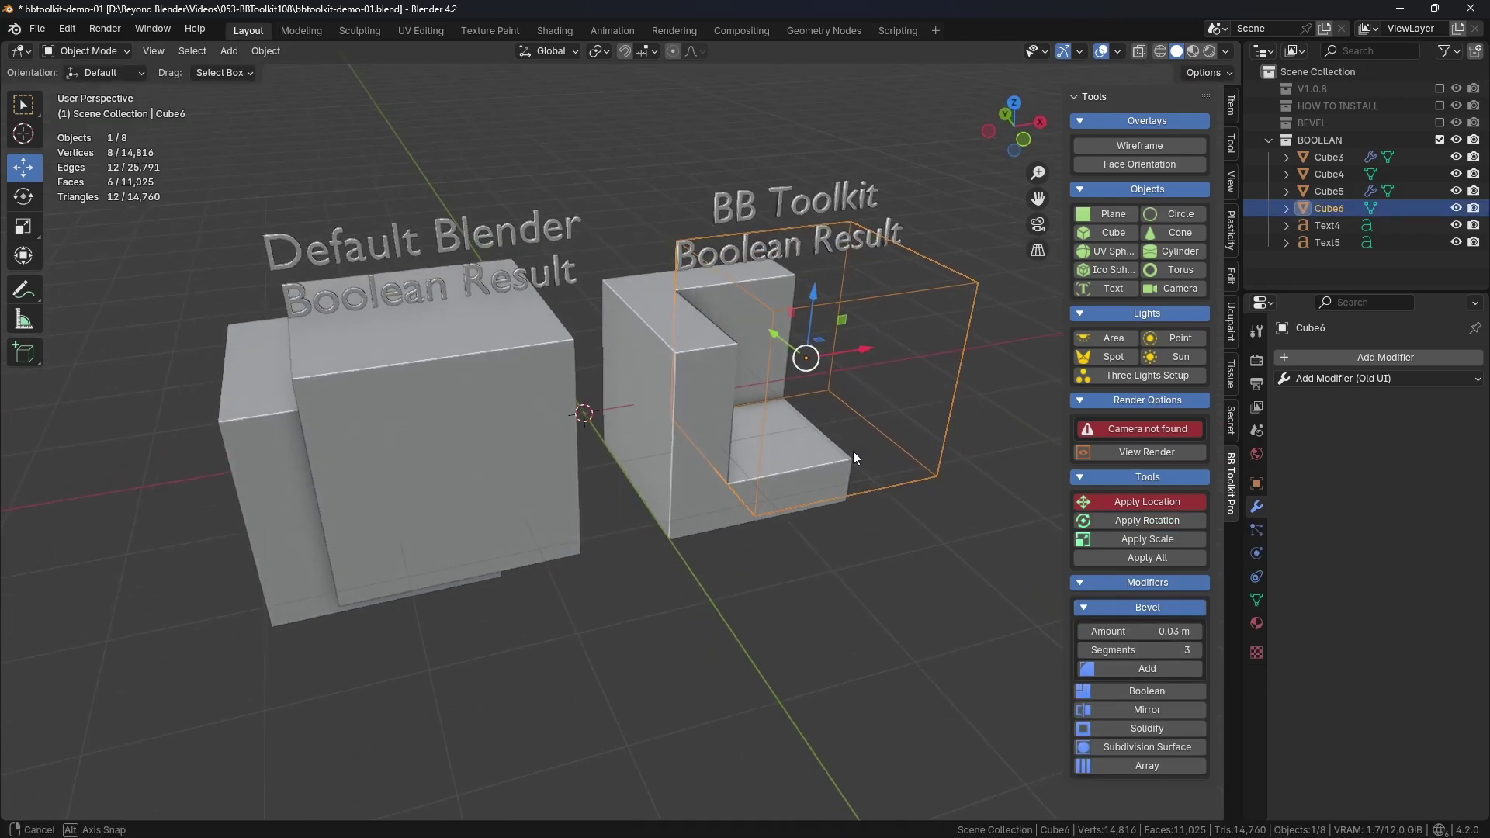
# - Select the default cutter Cube4, leaving it in its original position
pyautogui.click(473, 355)
pyautogui.press('g')
pyautogui.press('Escape')
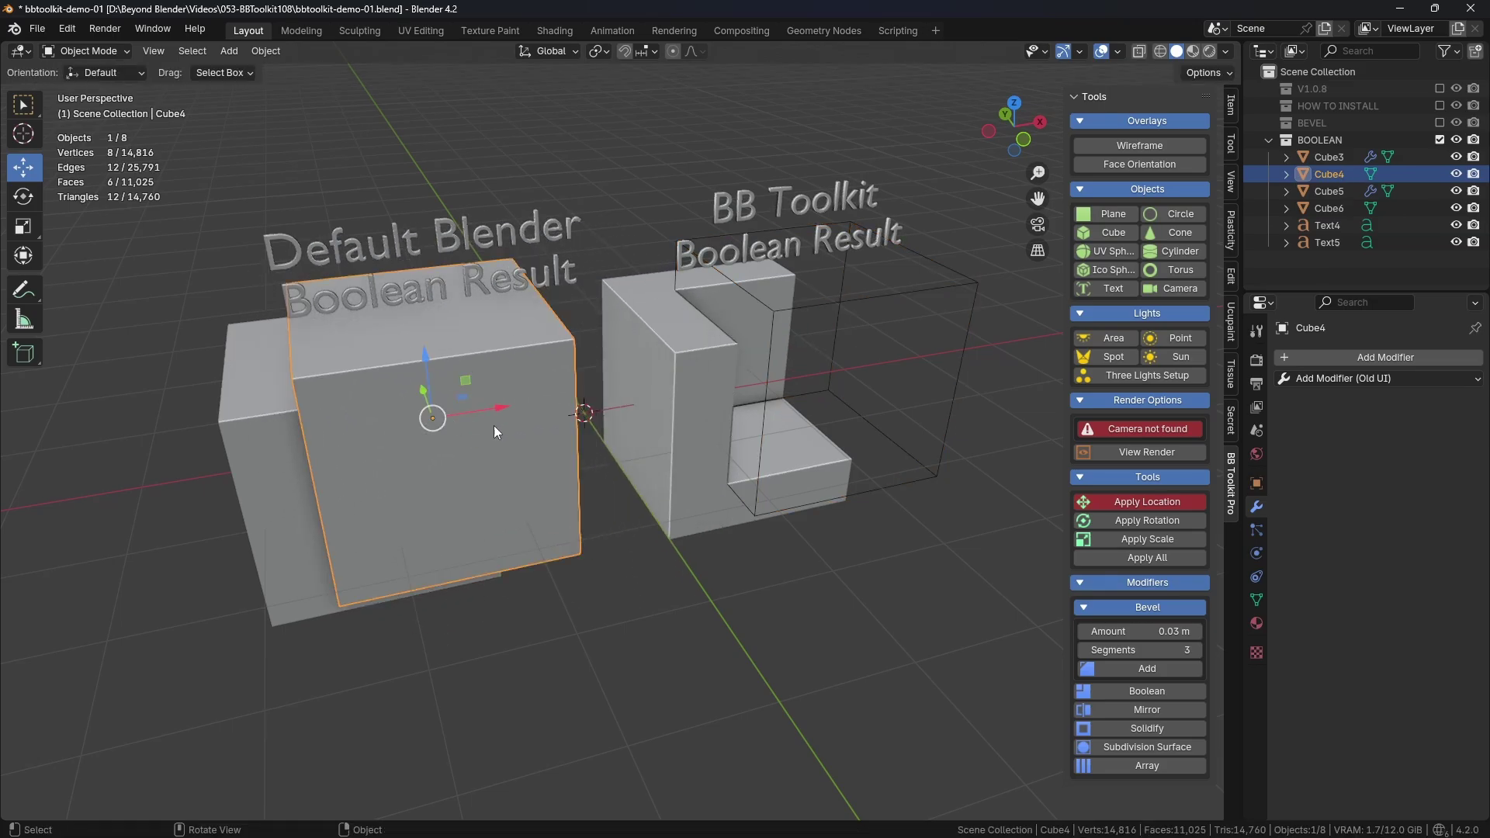
pyautogui.keyDown('shift'); pyautogui.moveTo(494, 425); pyautogui.dragTo(602, 441, button='middle'); pyautogui.keyUp('shift')
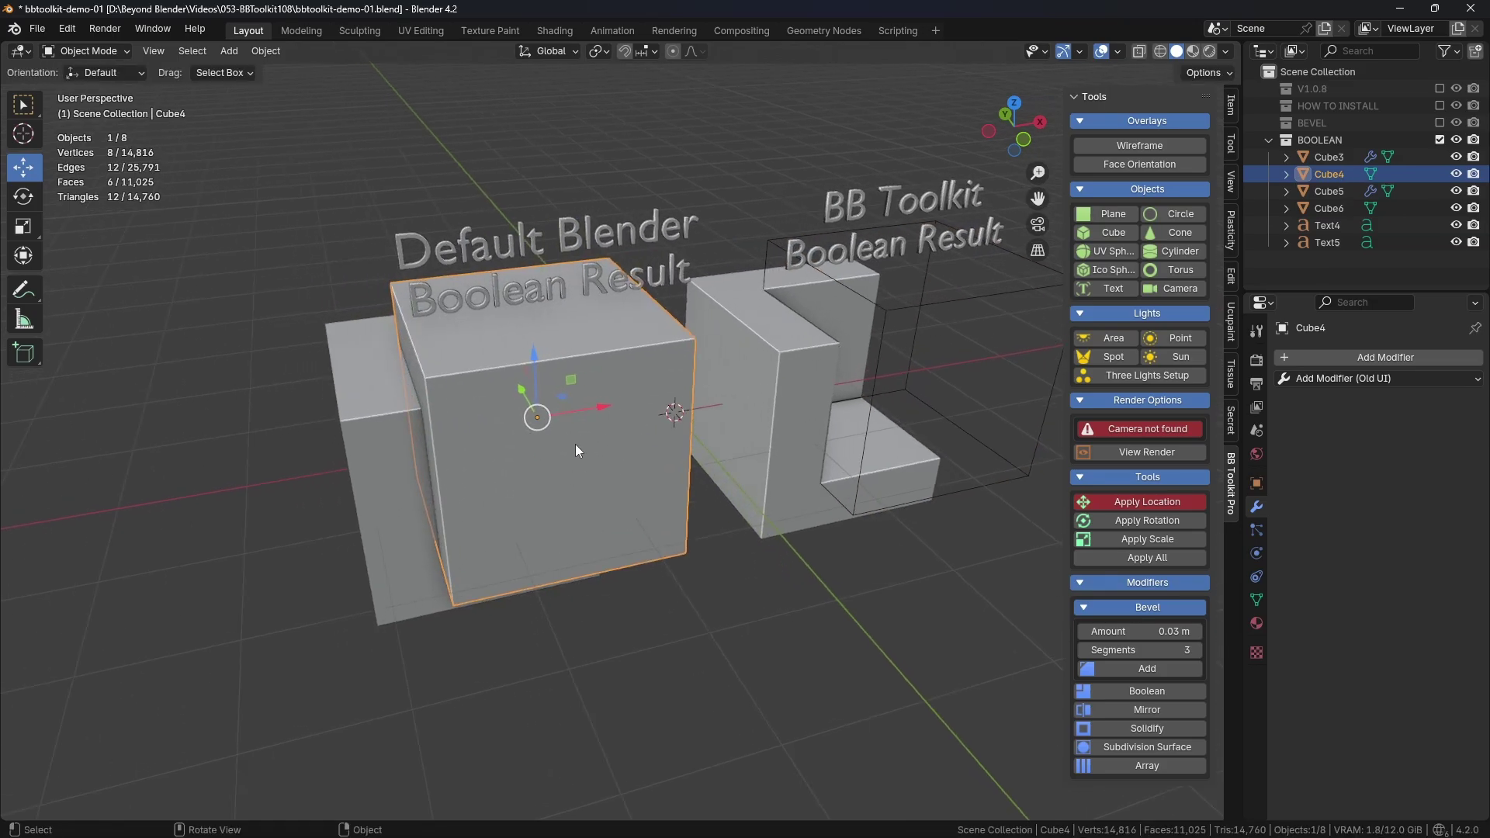
# - Inspect Cube3's Boolean modifier in the Properties panel, then deselect it
pyautogui.click(390, 438)
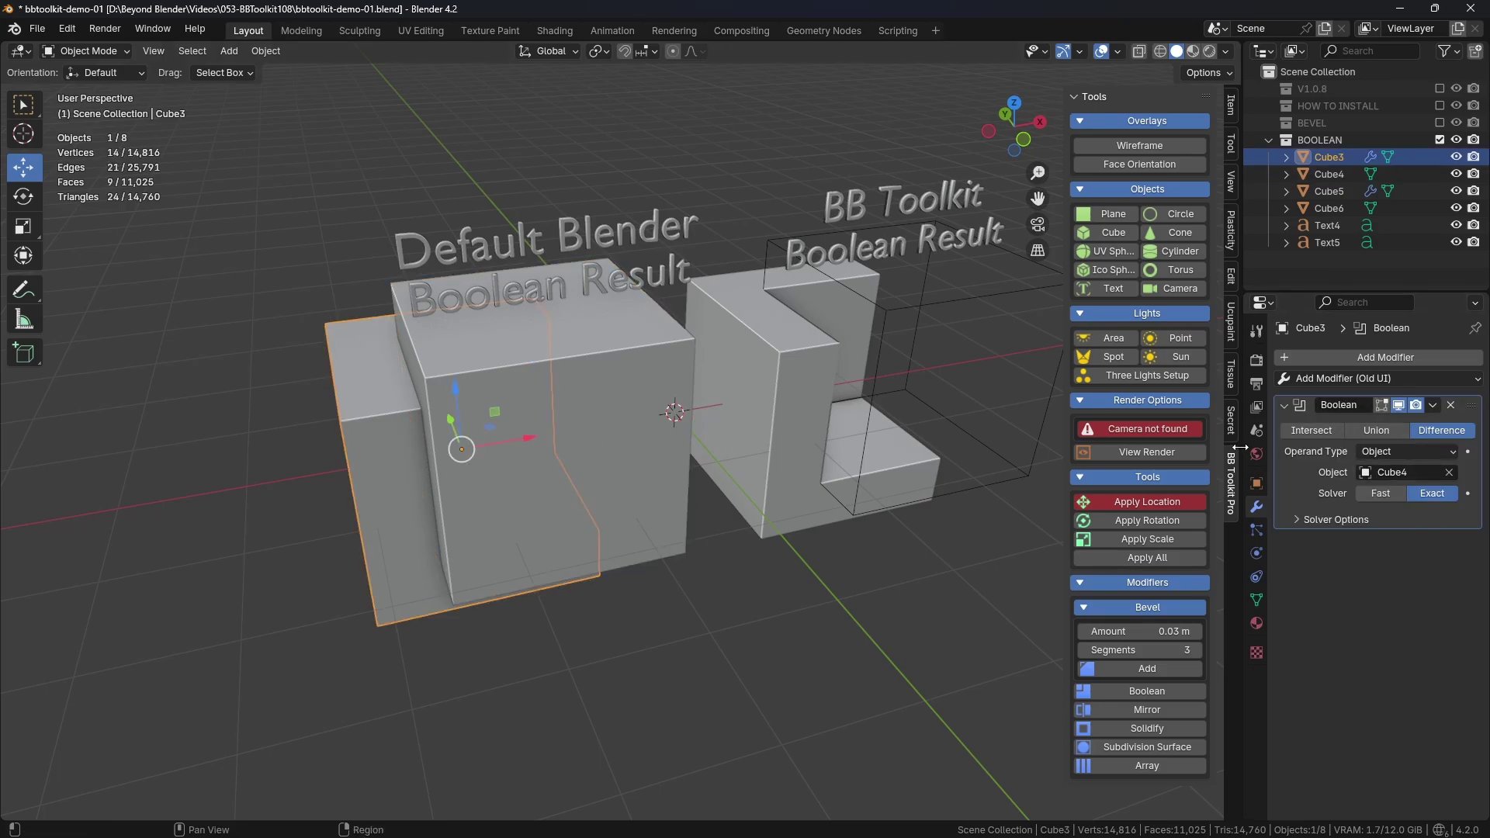
pyautogui.keyDown('shift'); pyautogui.moveTo(716, 480); pyautogui.dragTo(746, 480, button='middle'); pyautogui.keyUp('shift')
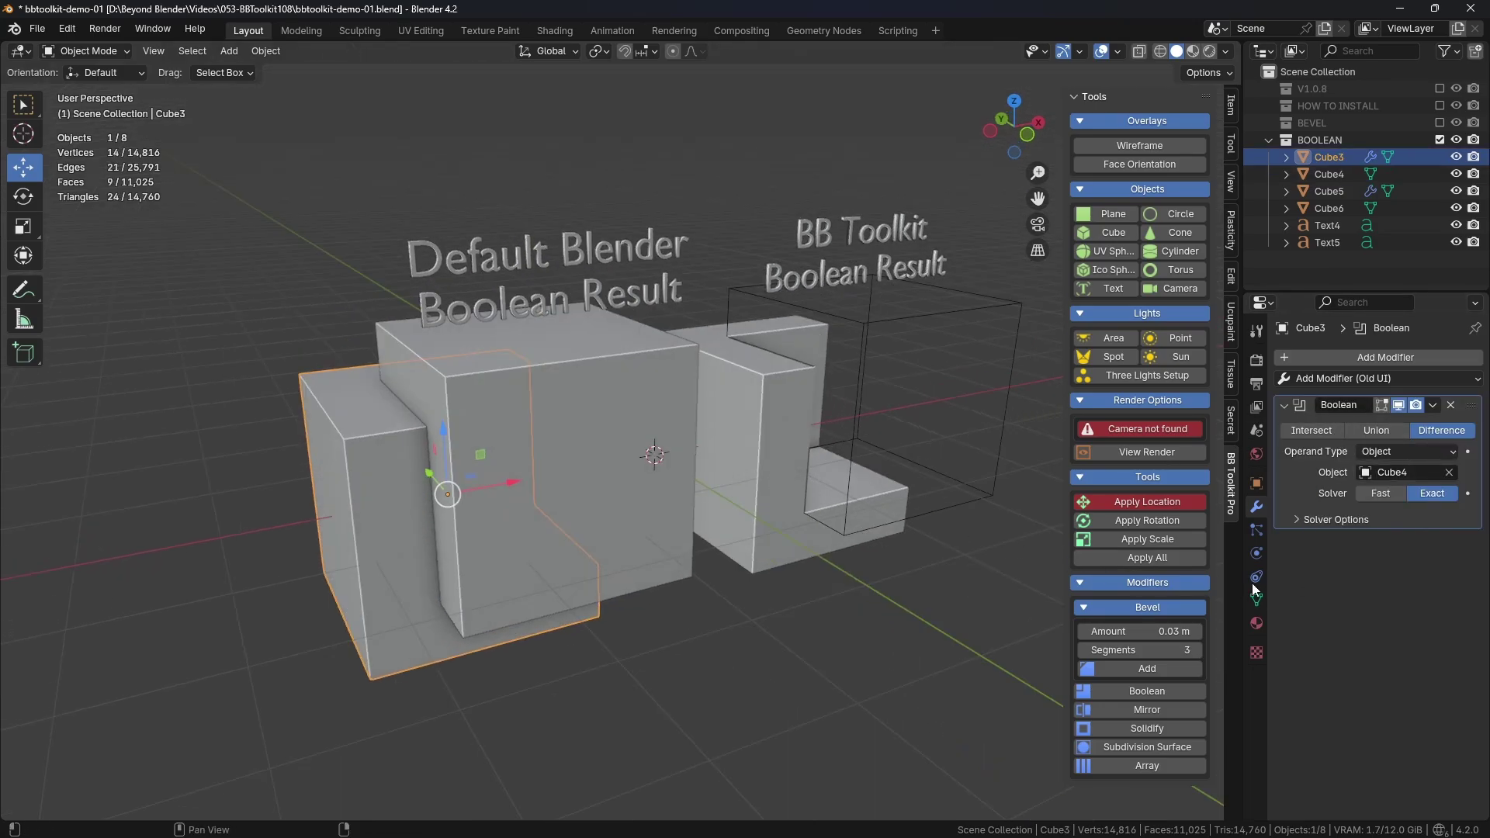
pyautogui.click(1343, 355)
pyautogui.moveTo(1347, 351)
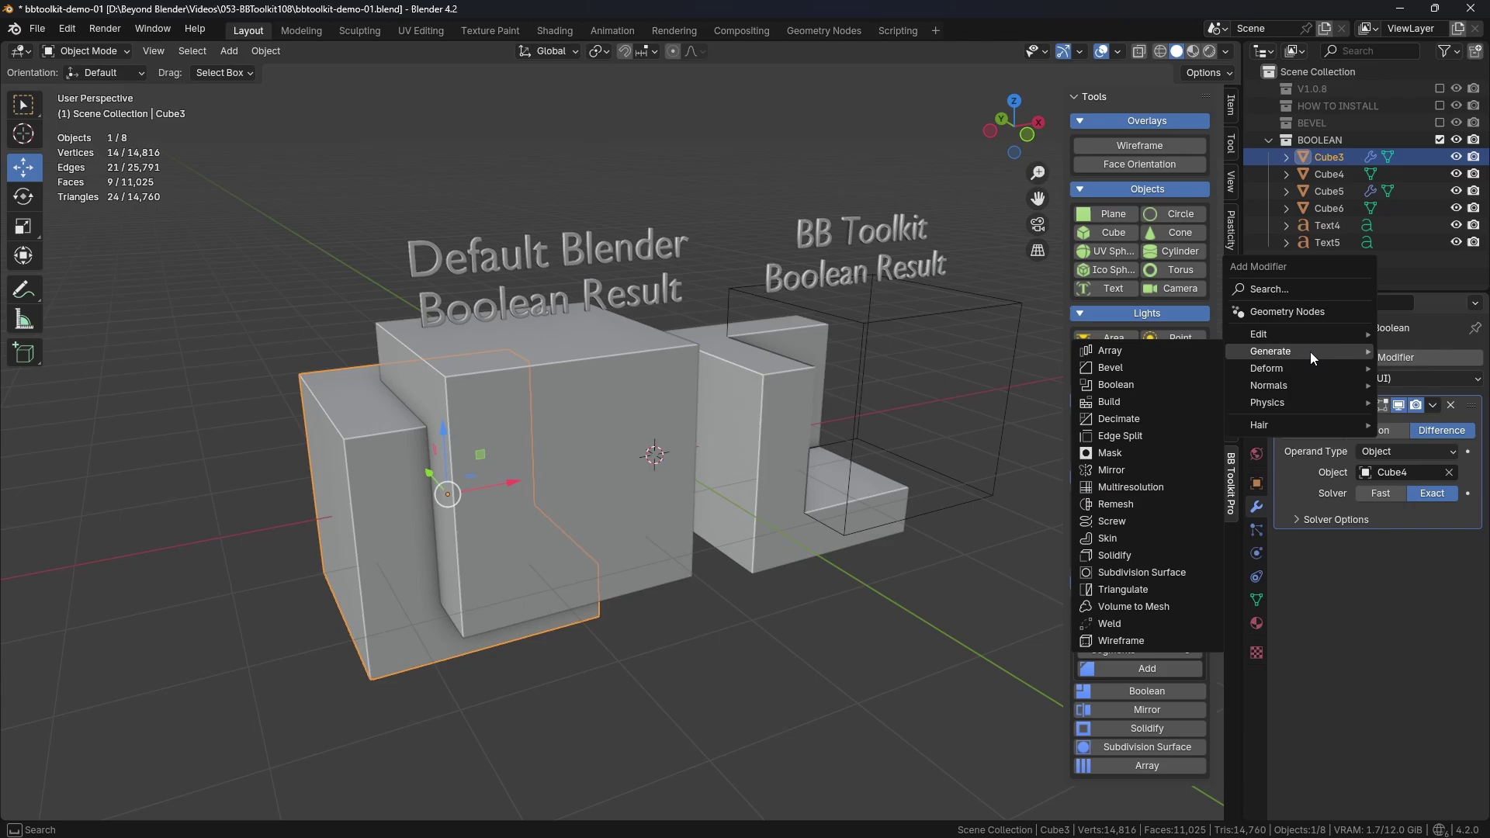
pyautogui.click(1129, 385)
pyautogui.click(838, 681)
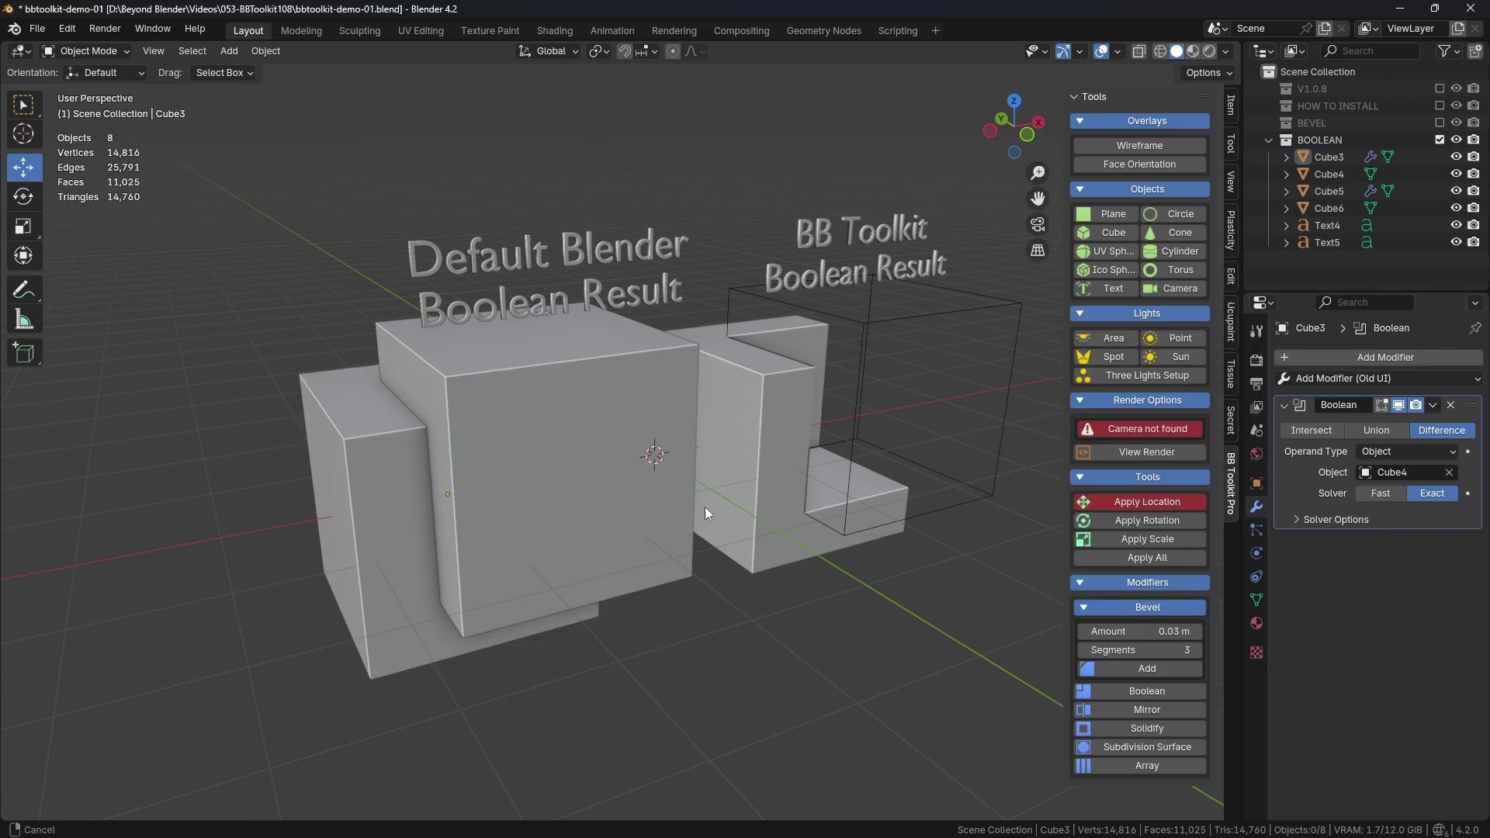
pyautogui.keyDown('shift'); pyautogui.moveTo(705, 506); pyautogui.dragTo(714, 487, button='middle'); pyautogui.keyUp('shift')
# - Hide Cube4 to reveal the default boolean cut, then show it again
pyautogui.click(585, 384)
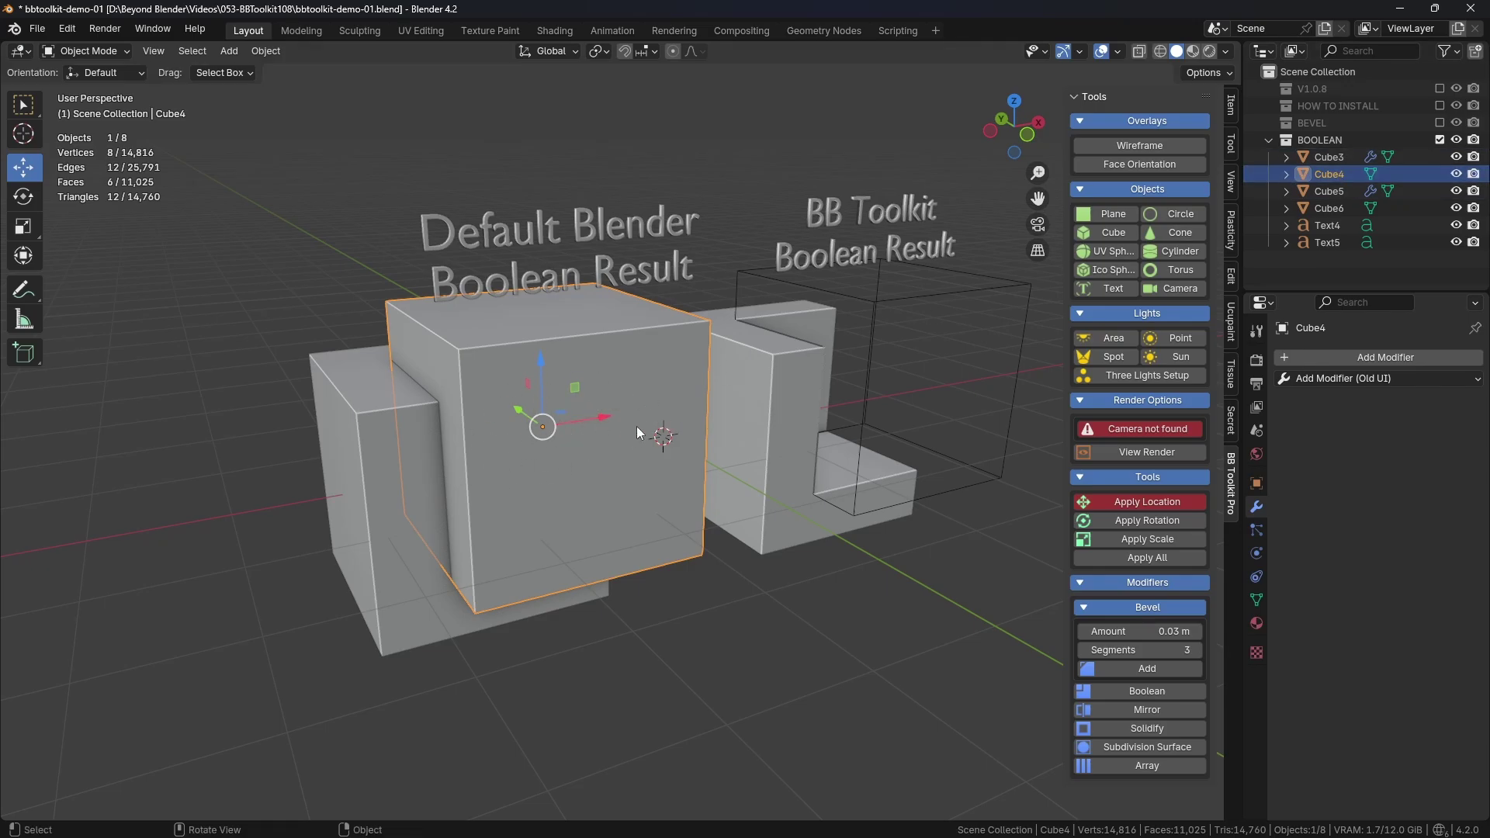
pyautogui.moveTo(404, 439); pyautogui.dragTo(528, 496, button='middle')
pyautogui.click(1457, 174)
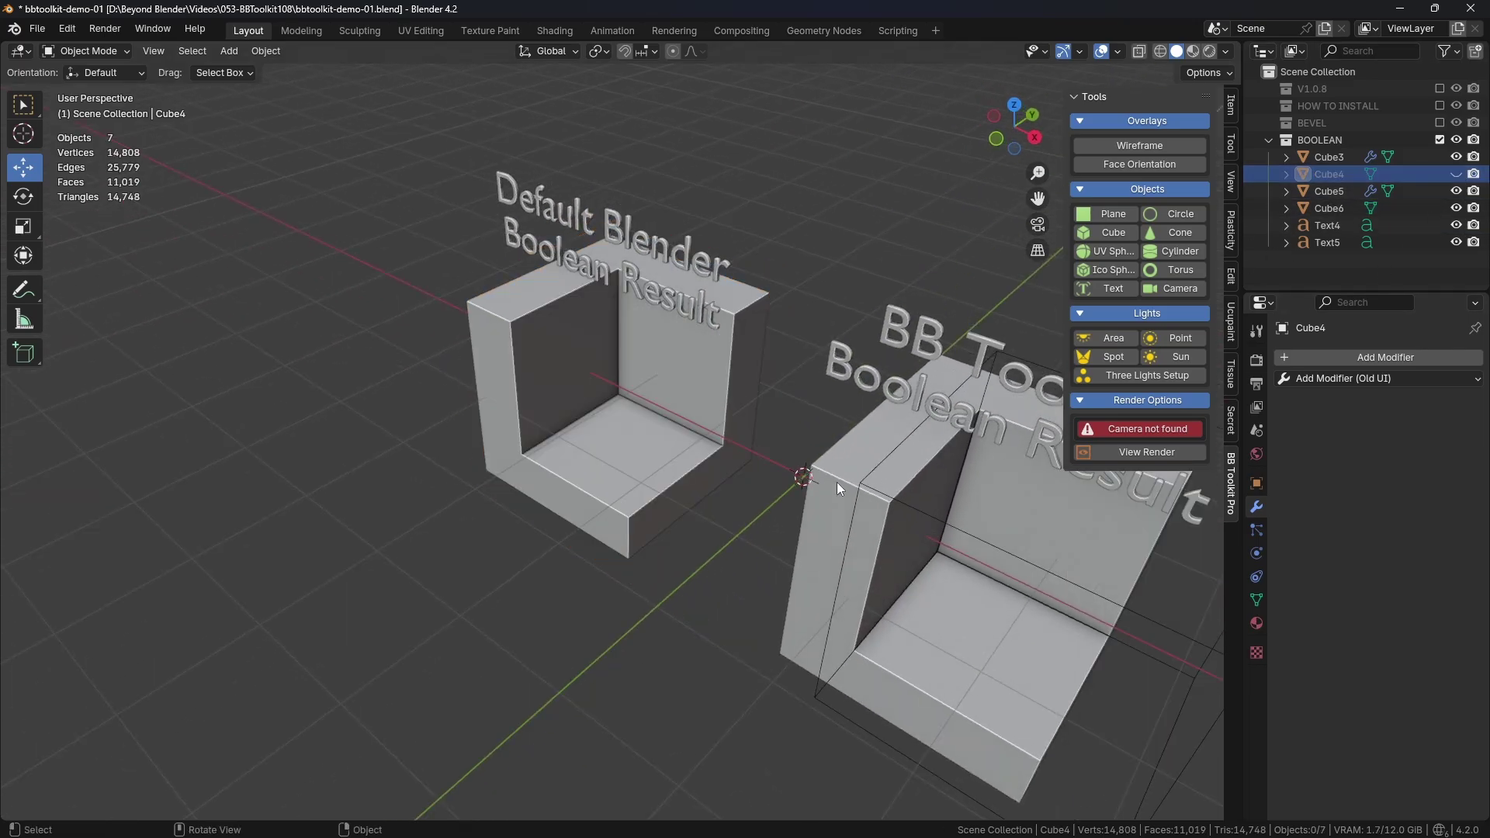
pyautogui.moveTo(837, 482); pyautogui.dragTo(537, 435, button='middle')
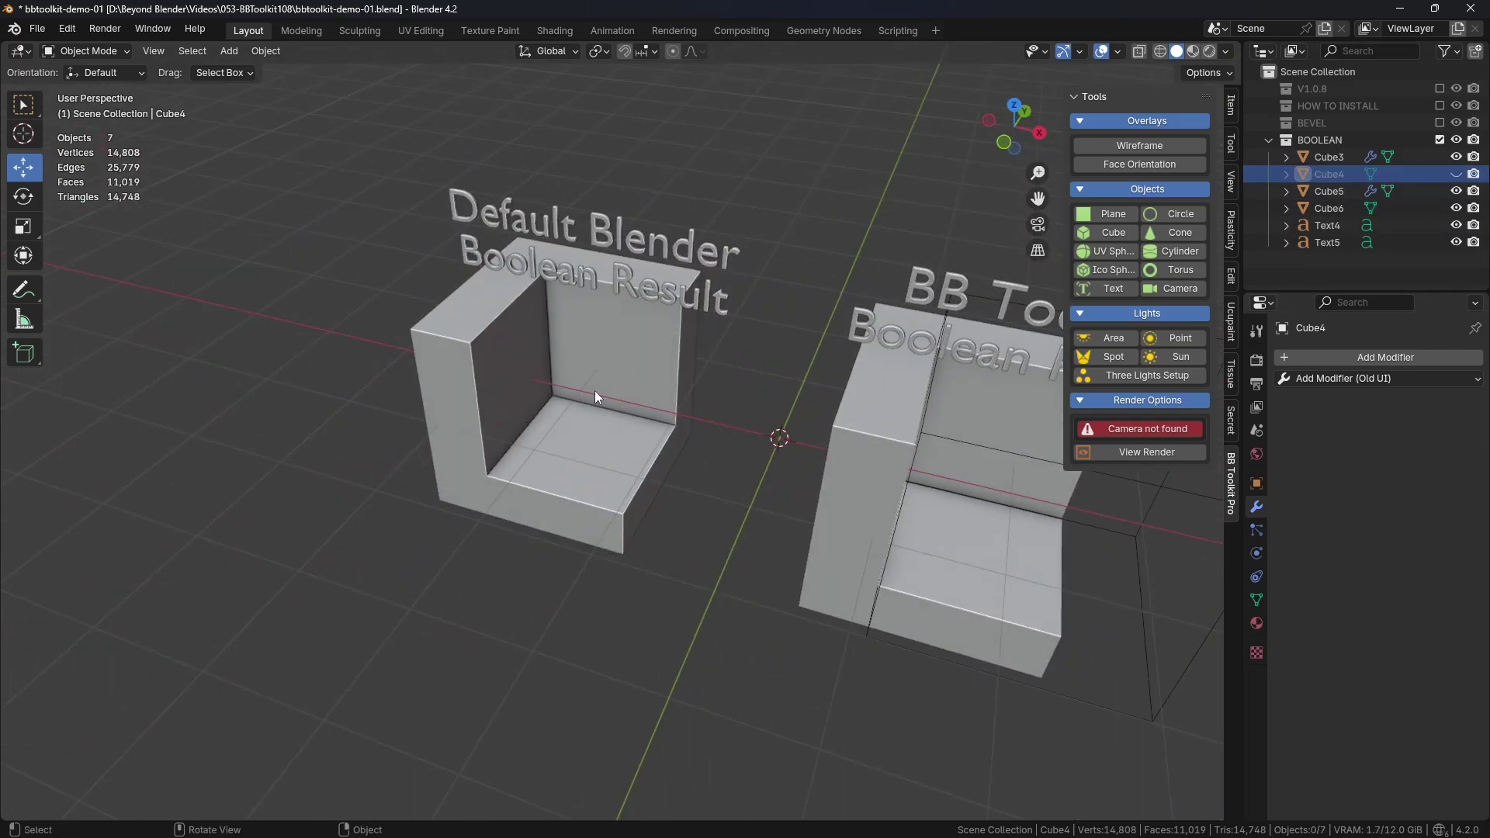
pyautogui.click(1457, 174)
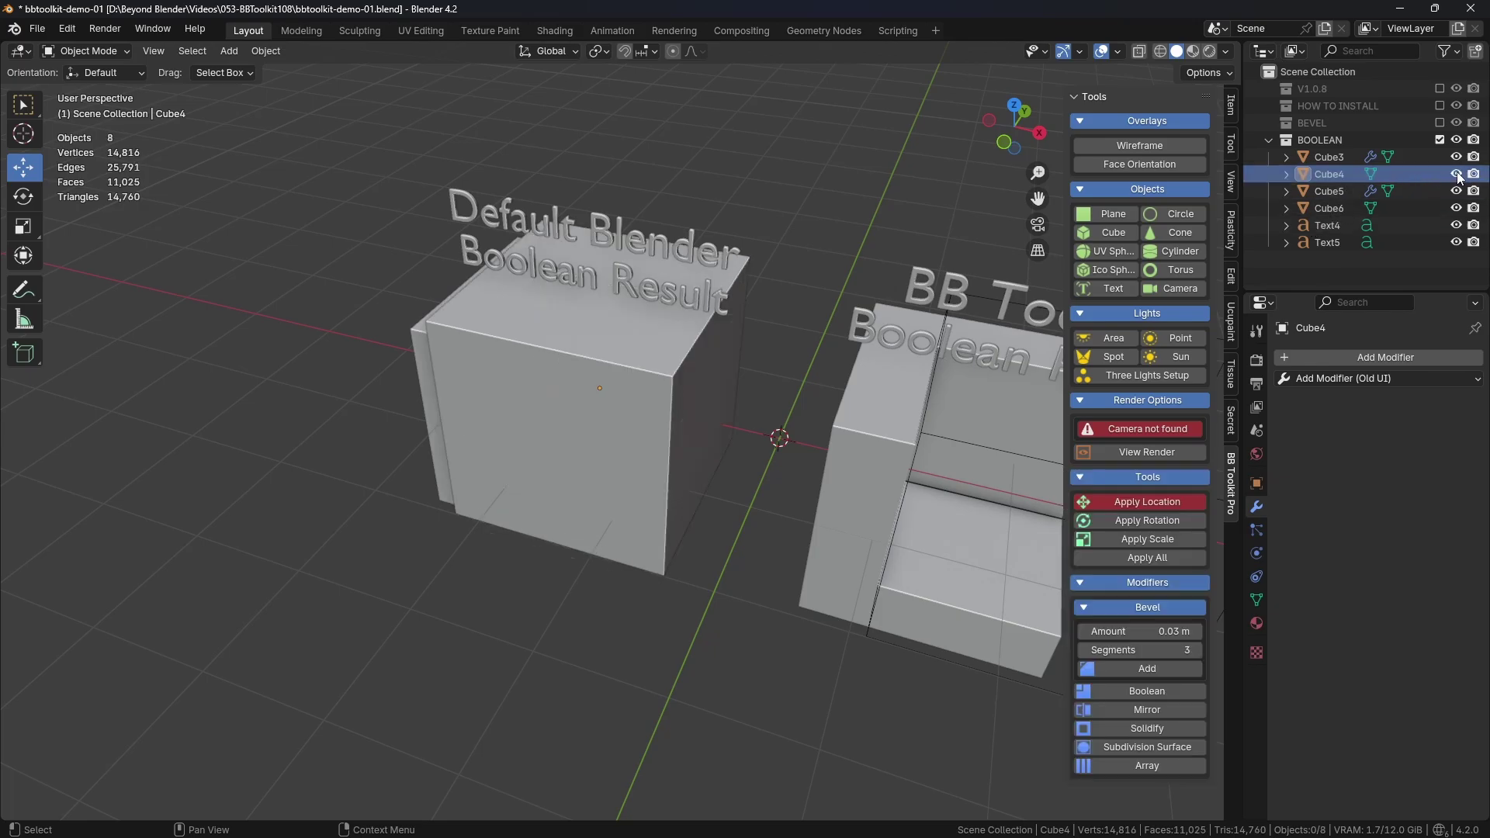
pyautogui.moveTo(826, 432); pyautogui.dragTo(631, 421, button='middle')
# - Orbit and zoom around both boolean results to compare the cuts
pyautogui.keyDown('shift'); pyautogui.click(686, 185); pyautogui.keyUp('shift')
pyautogui.moveTo(687, 185); pyautogui.dragTo(944, 453, button='middle')
pyautogui.click(944, 453)
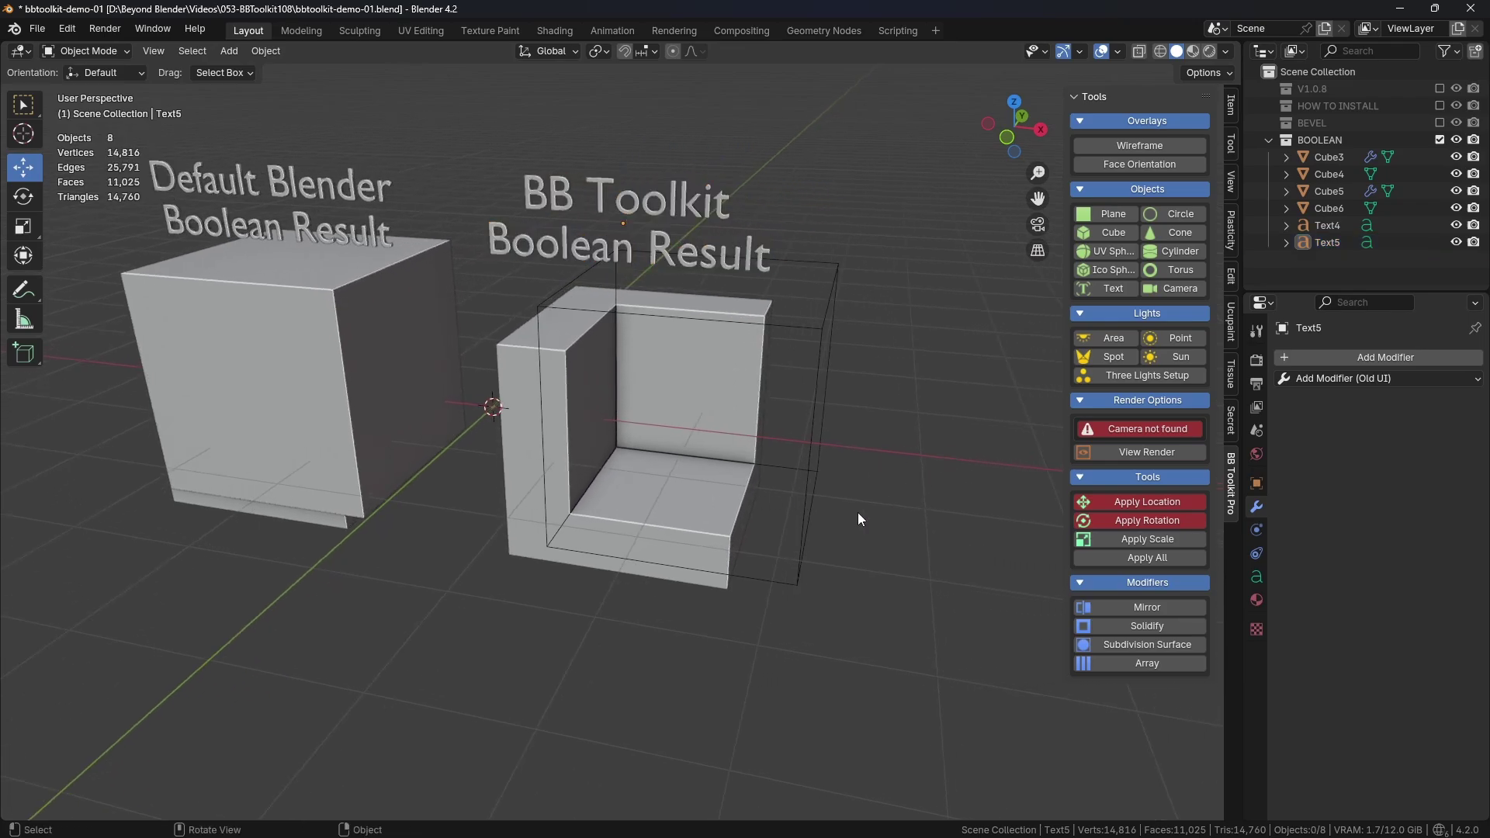
pyautogui.moveTo(859, 513); pyautogui.dragTo(612, 511, button='middle')
pyautogui.scroll(3, 584, 472)
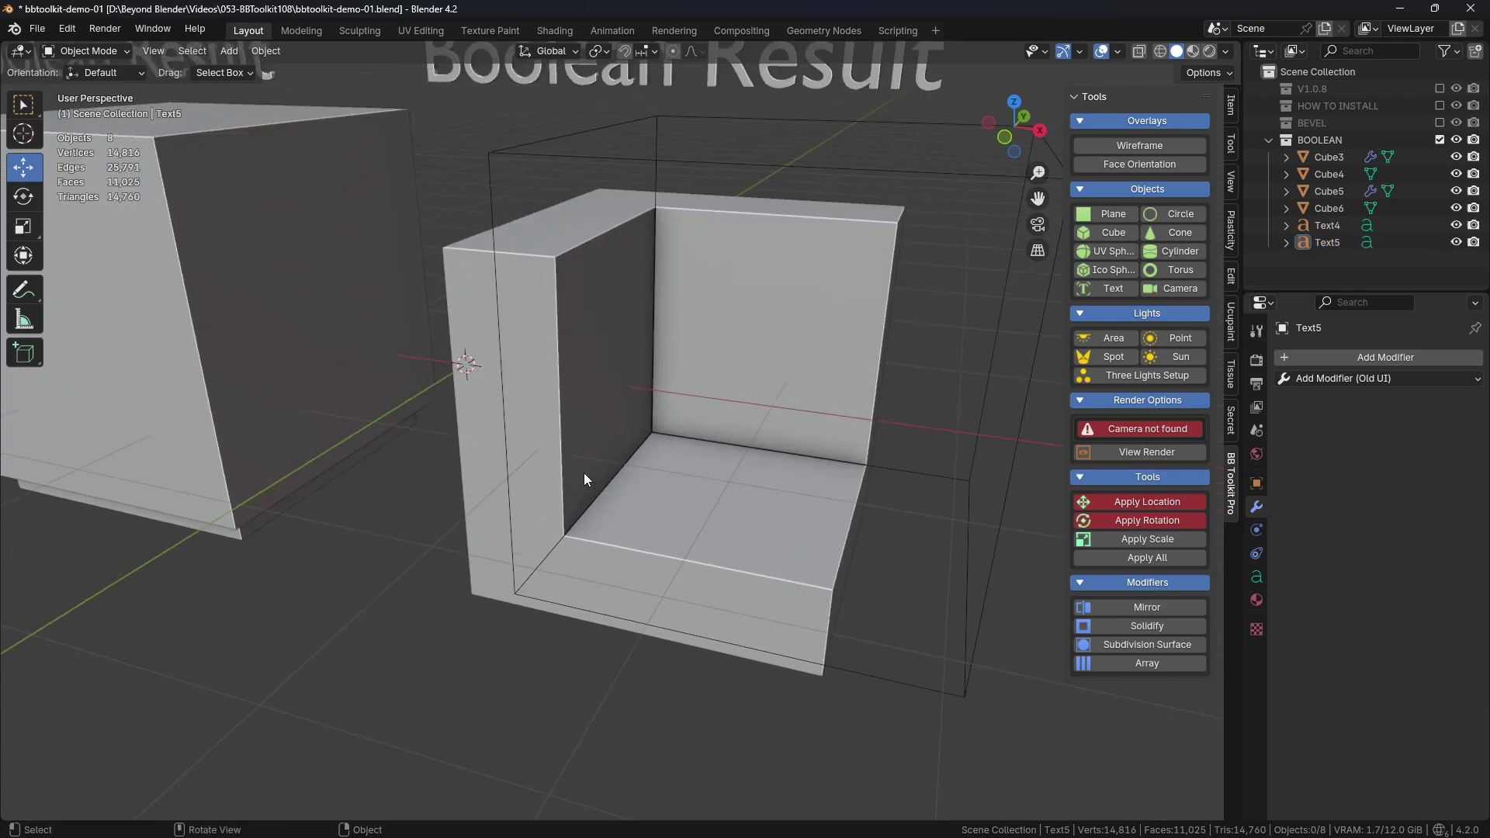
# - Set Cube6's Viewport Display 'Display As' to Textured in its Object properties
pyautogui.click(949, 171)
pyautogui.moveTo(552, 346); pyautogui.dragTo(734, 380, button='middle')
pyautogui.scroll(-3, 715, 329)
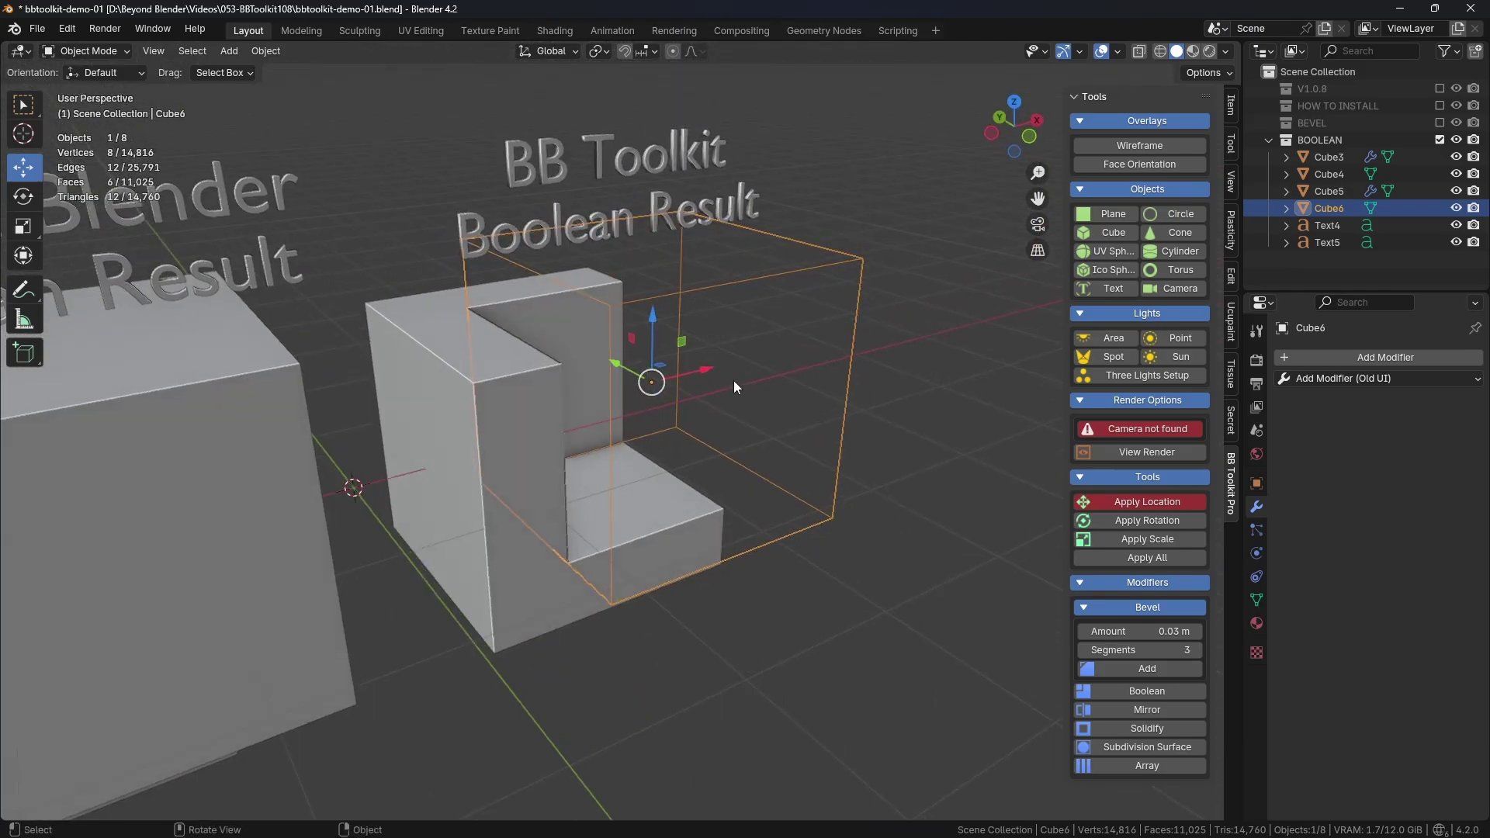
pyautogui.click(1257, 483)
pyautogui.scroll(-5, 1336, 525)
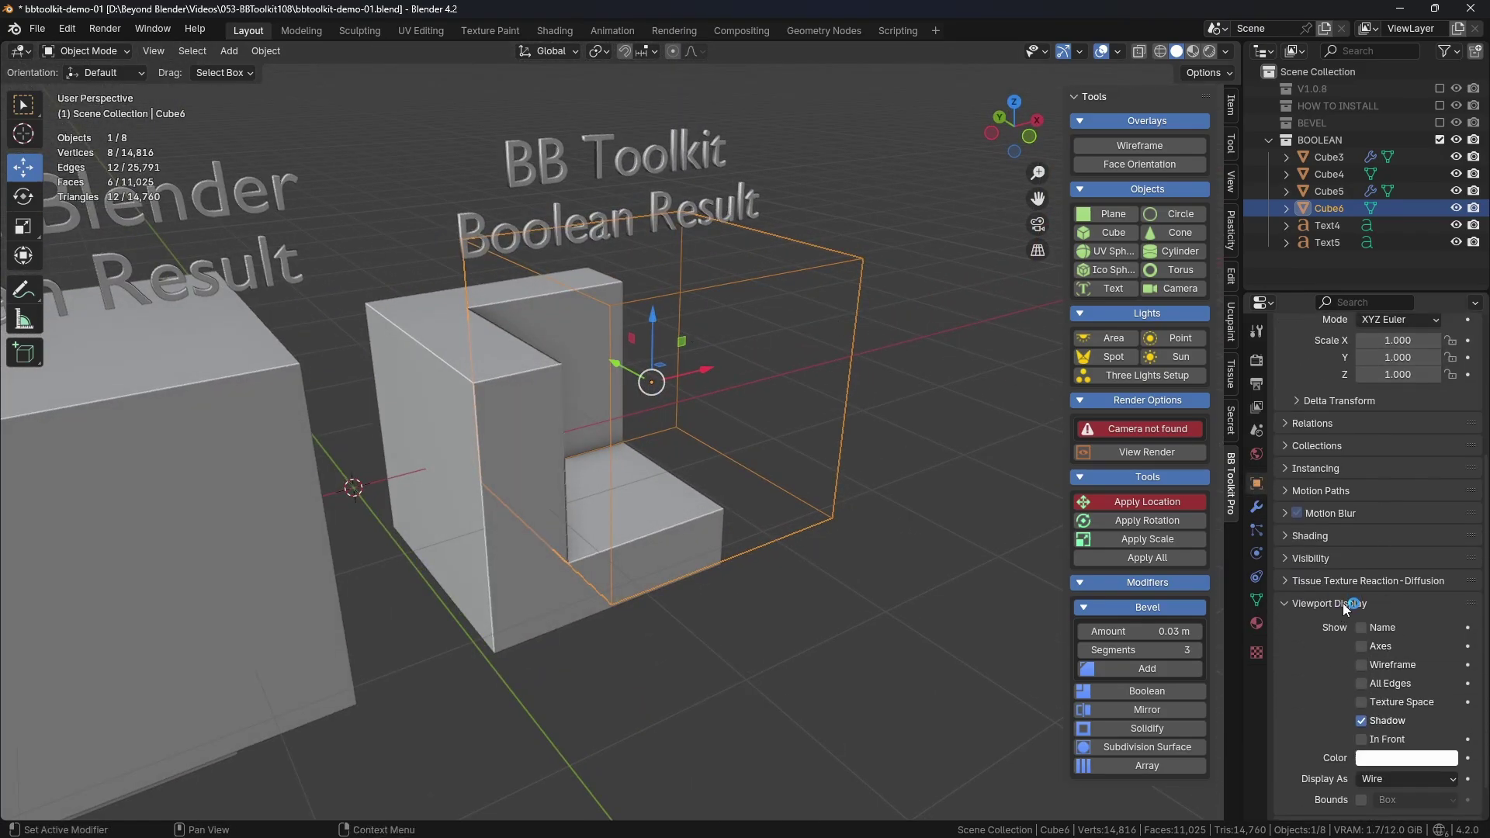
pyautogui.scroll(-1, 1347, 660)
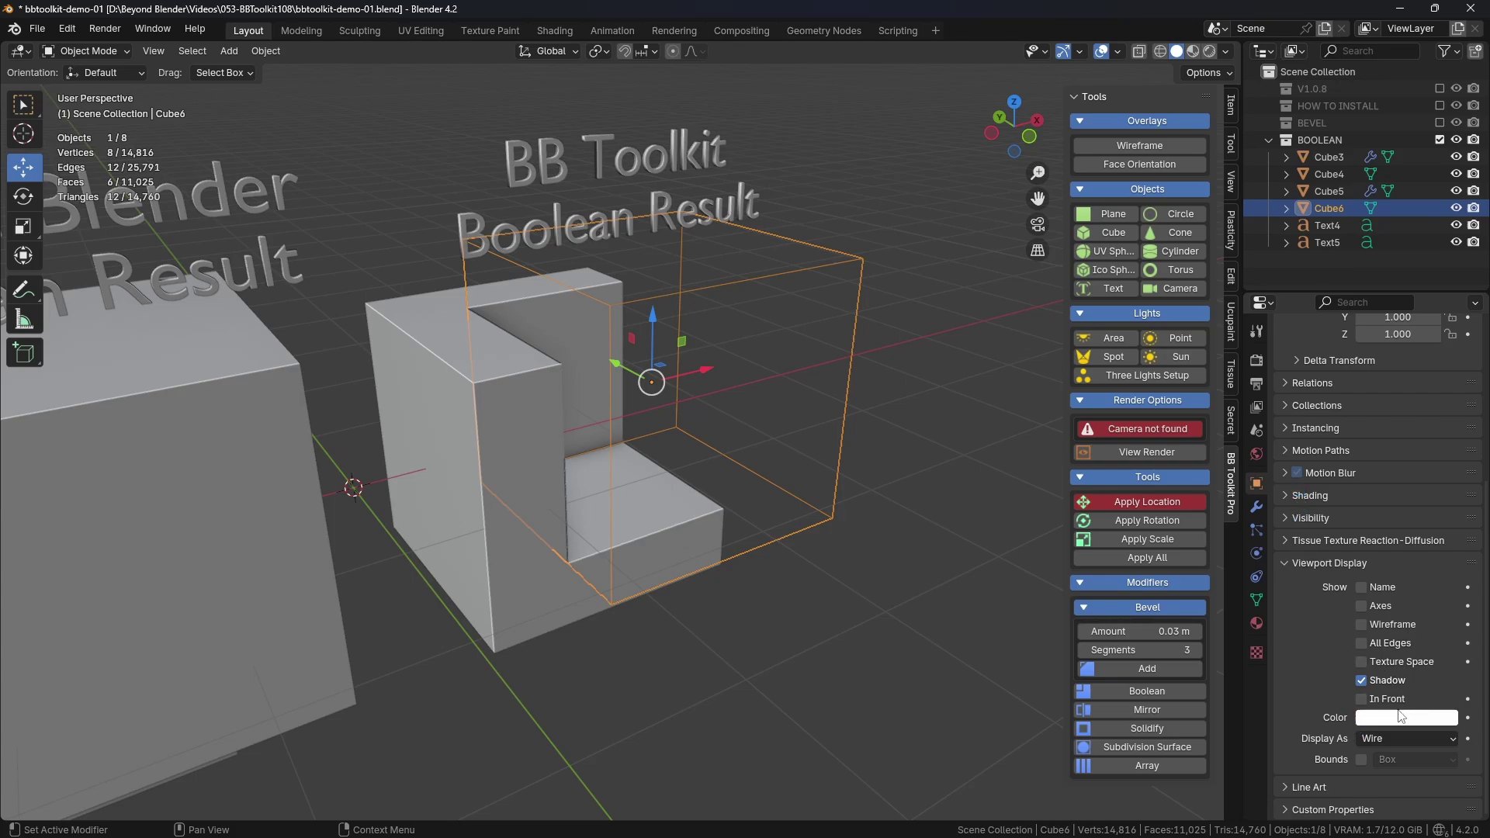
pyautogui.click(1393, 743)
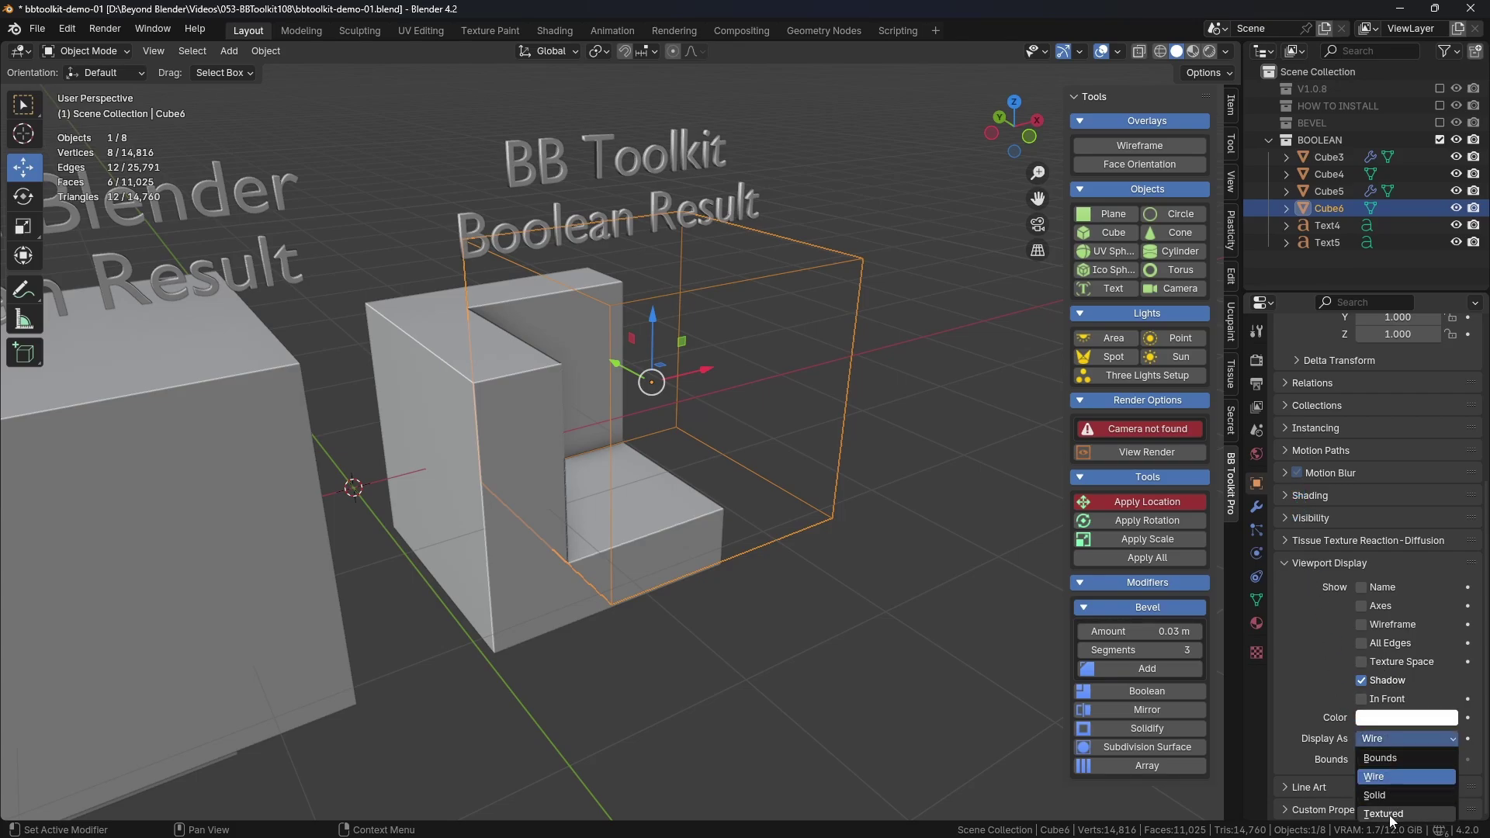
pyautogui.click(1388, 814)
# - Return Cube6's display to Wire, then deselect and orbit out to both Boolean results
pyautogui.click(1386, 745)
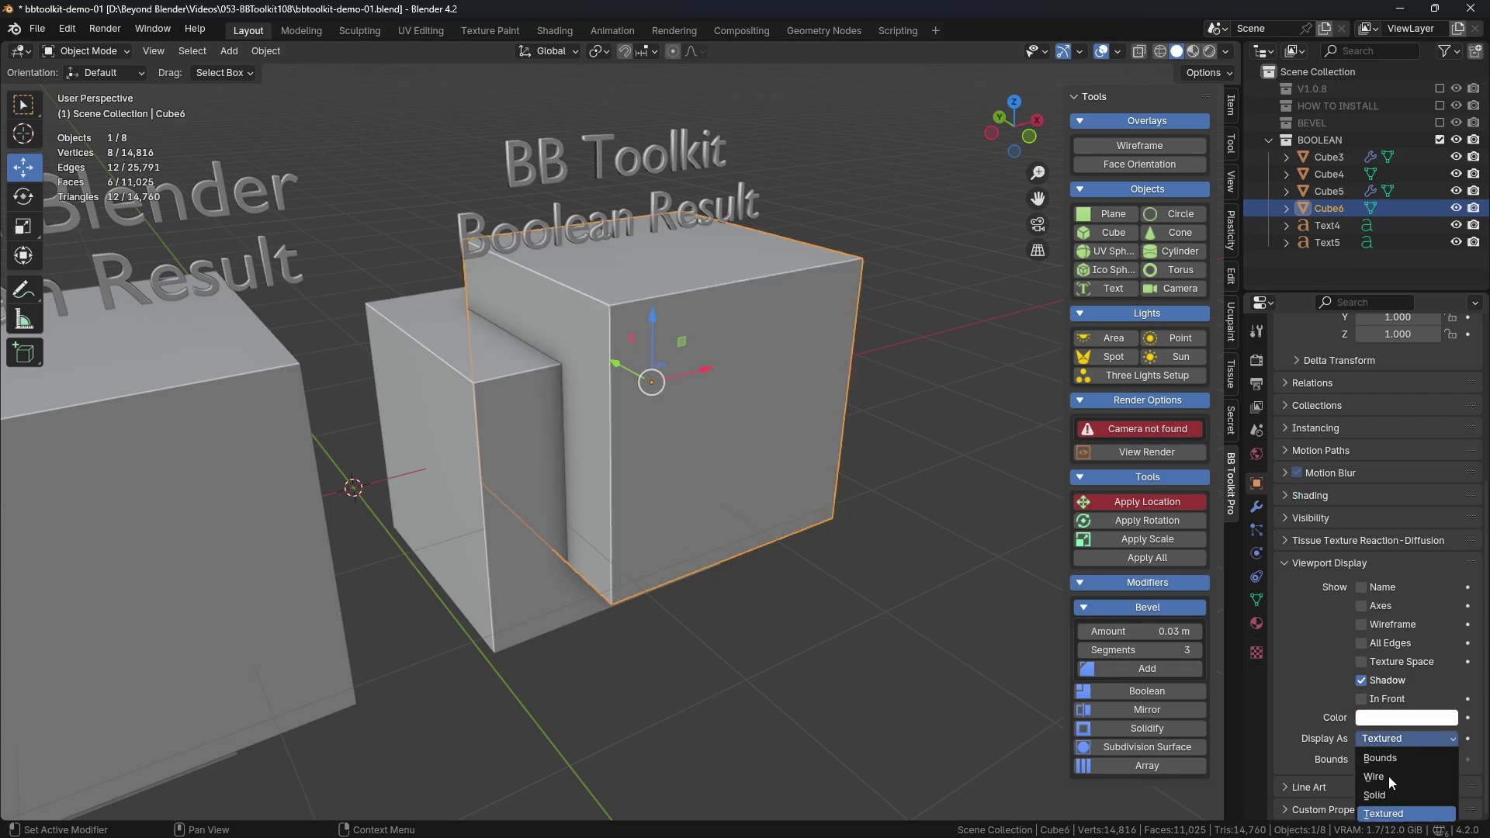
pyautogui.click(1382, 779)
pyautogui.click(910, 584)
pyautogui.moveTo(910, 585); pyautogui.dragTo(843, 602, button='middle')
pyautogui.scroll(-5, 843, 603)
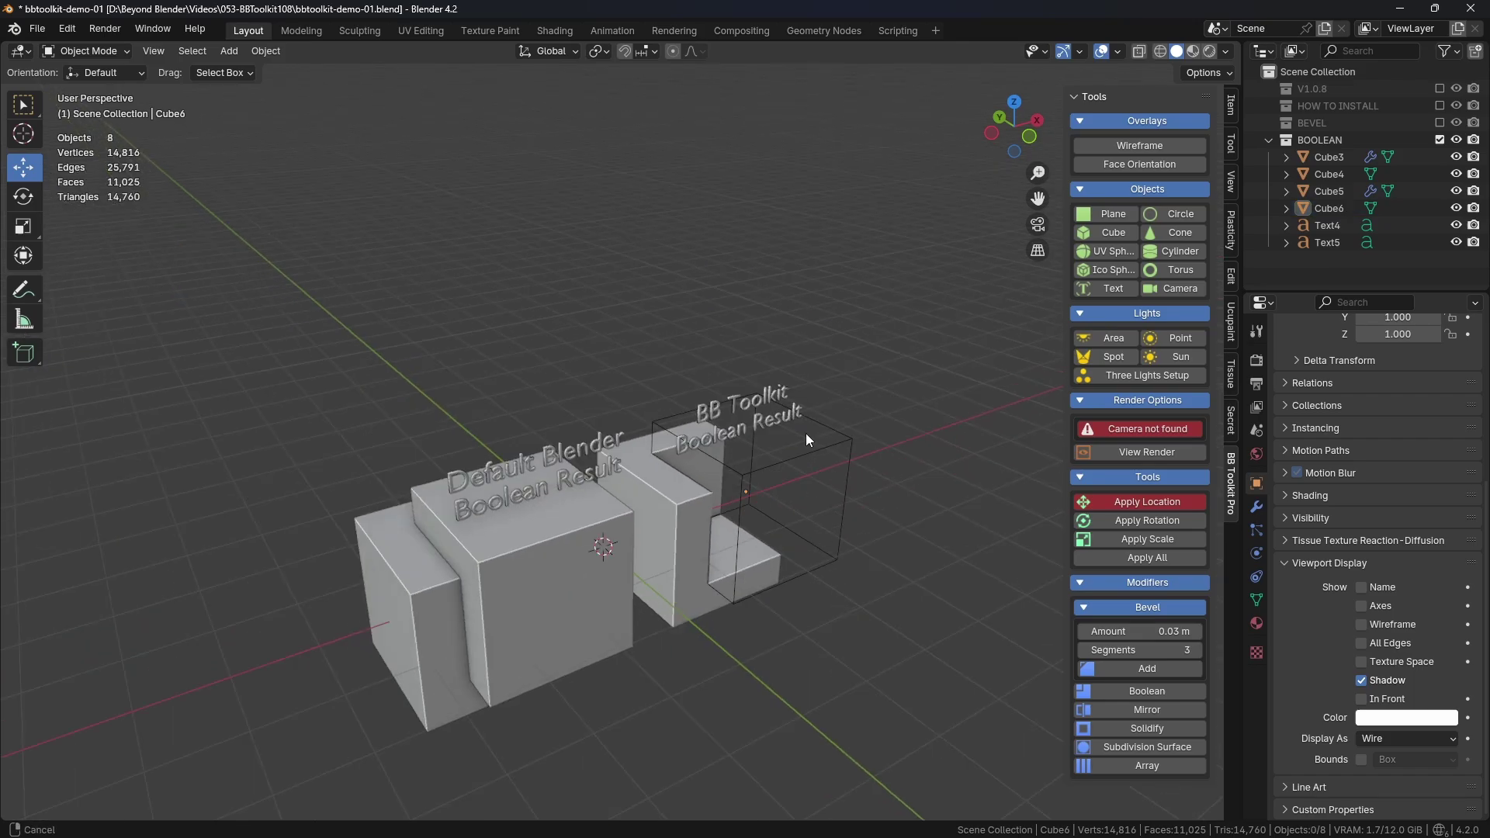
# - Delete the default cube from the new unsaved scene
pyautogui.moveTo(806, 433); pyautogui.dragTo(816, 375, button='middle')
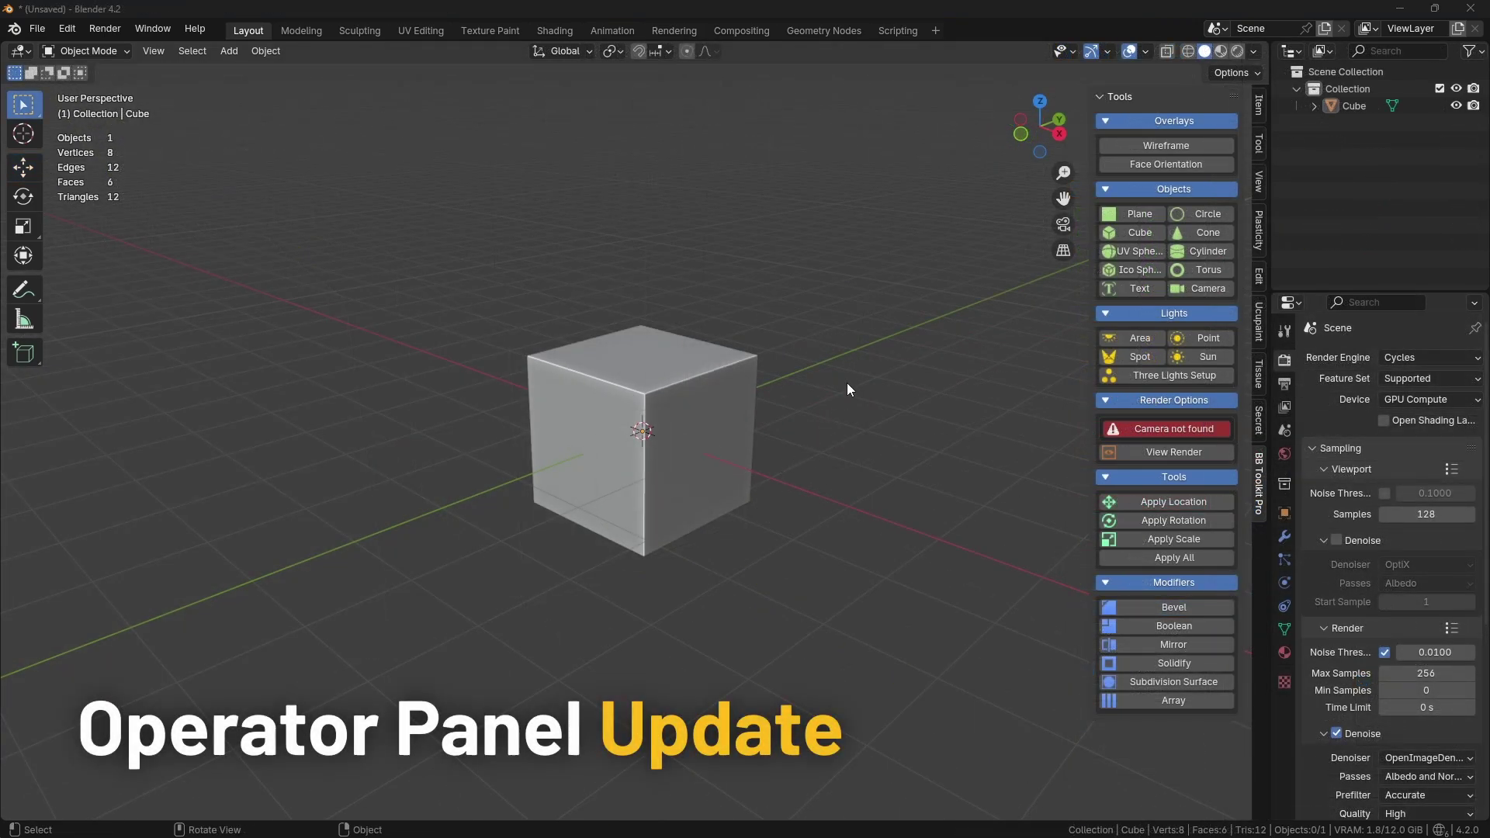
pyautogui.moveTo(847, 384)
pyautogui.mouseDown(button='middle')
pyautogui.moveTo(819, 385)
pyautogui.moveTo(809, 443)
pyautogui.moveTo(742, 402)
pyautogui.moveTo(834, 410)
pyautogui.mouseUp(button='middle')
pyautogui.scroll(3, 809, 454)
pyautogui.click(695, 417)
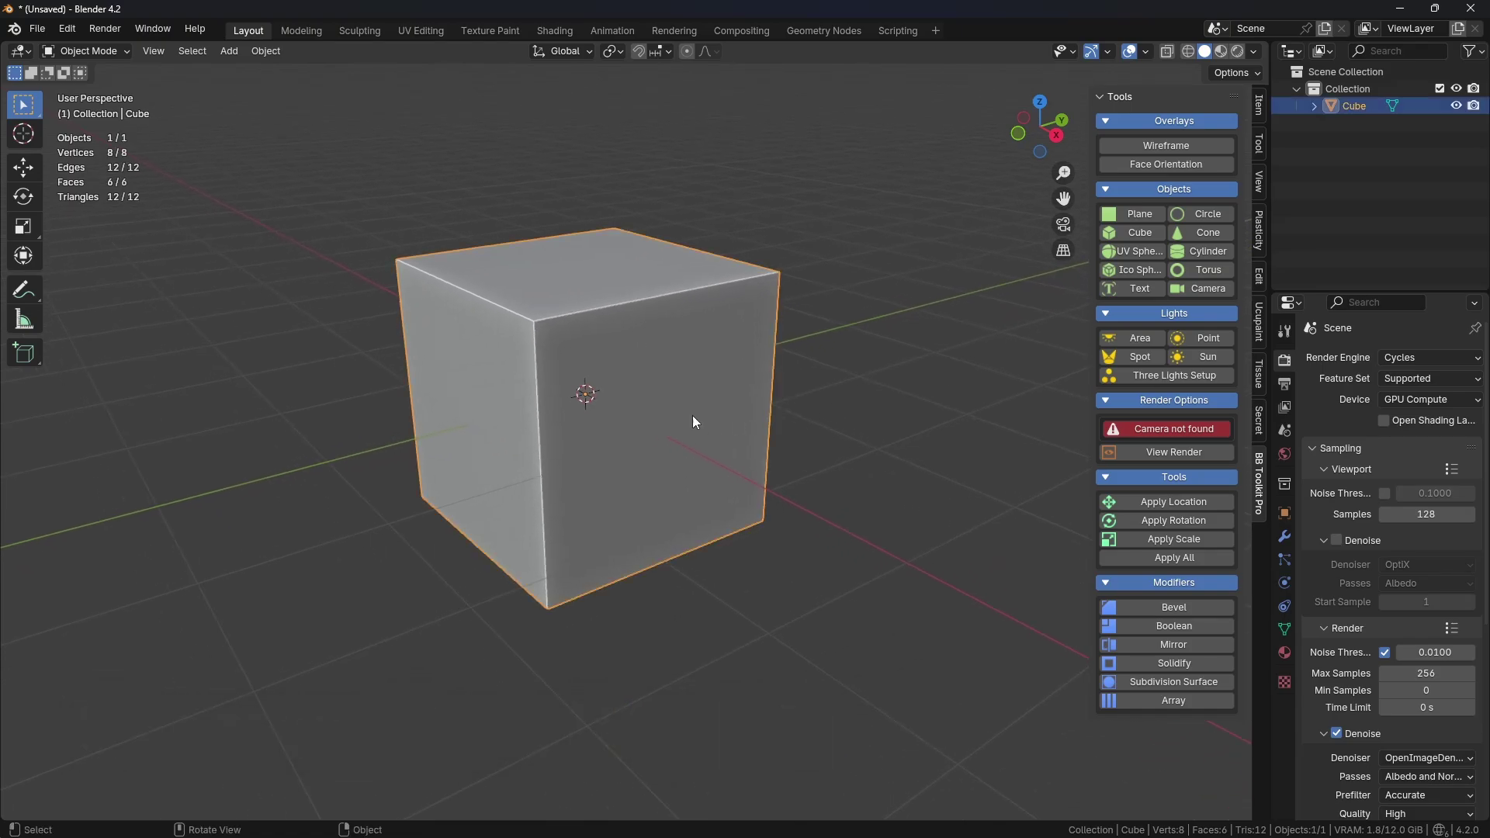
pyautogui.press('Delete')
# - Collapse and re-expand the toolkit's Objects section and widen the BB Toolkit side panel
pyautogui.keyDown('shift'); pyautogui.moveTo(634, 437); pyautogui.dragTo(674, 453, button='middle'); pyautogui.keyUp('shift')
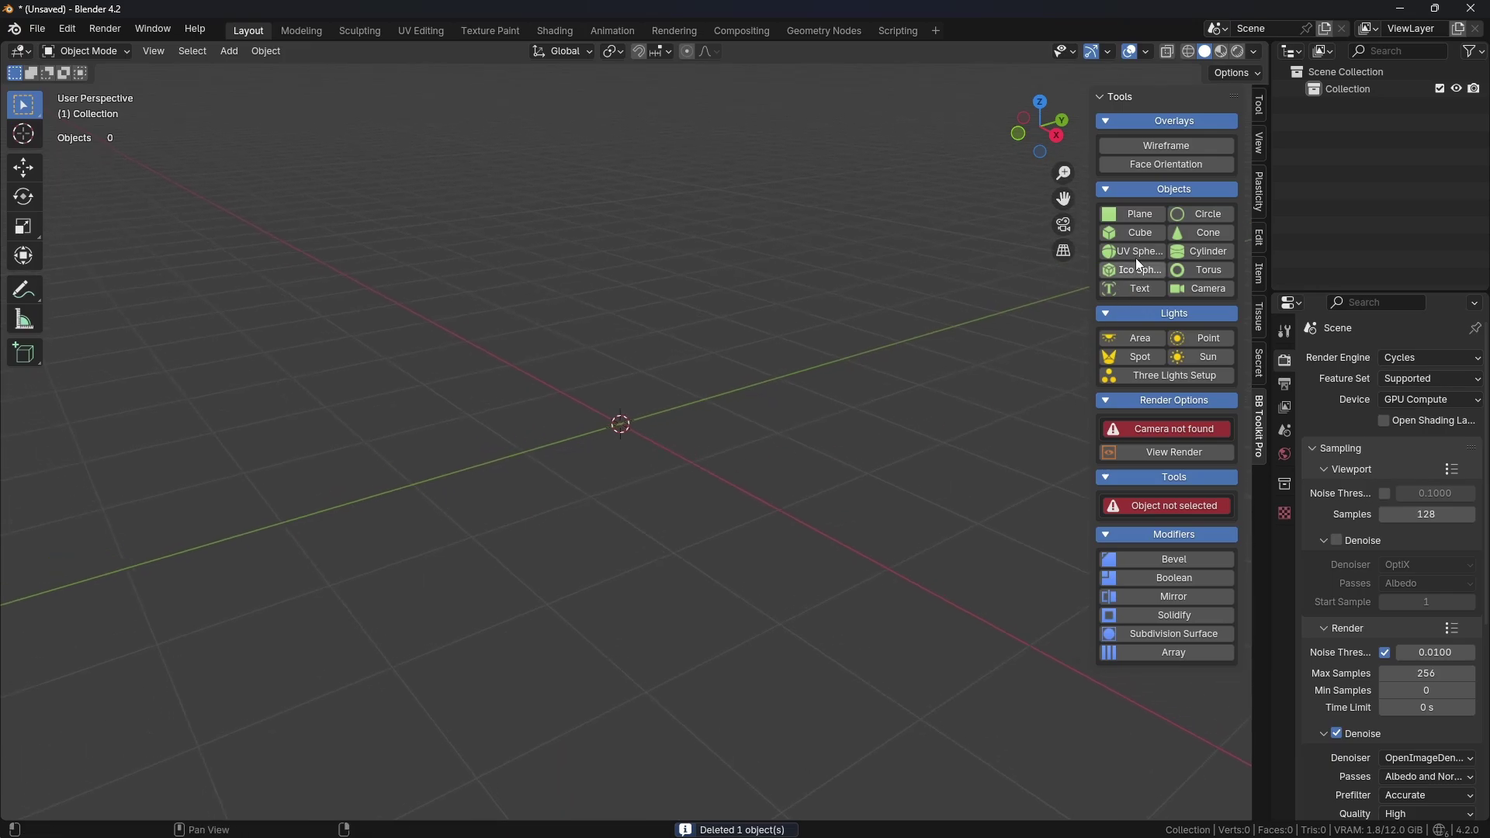
pyautogui.click(1160, 191)
pyautogui.click(1157, 188)
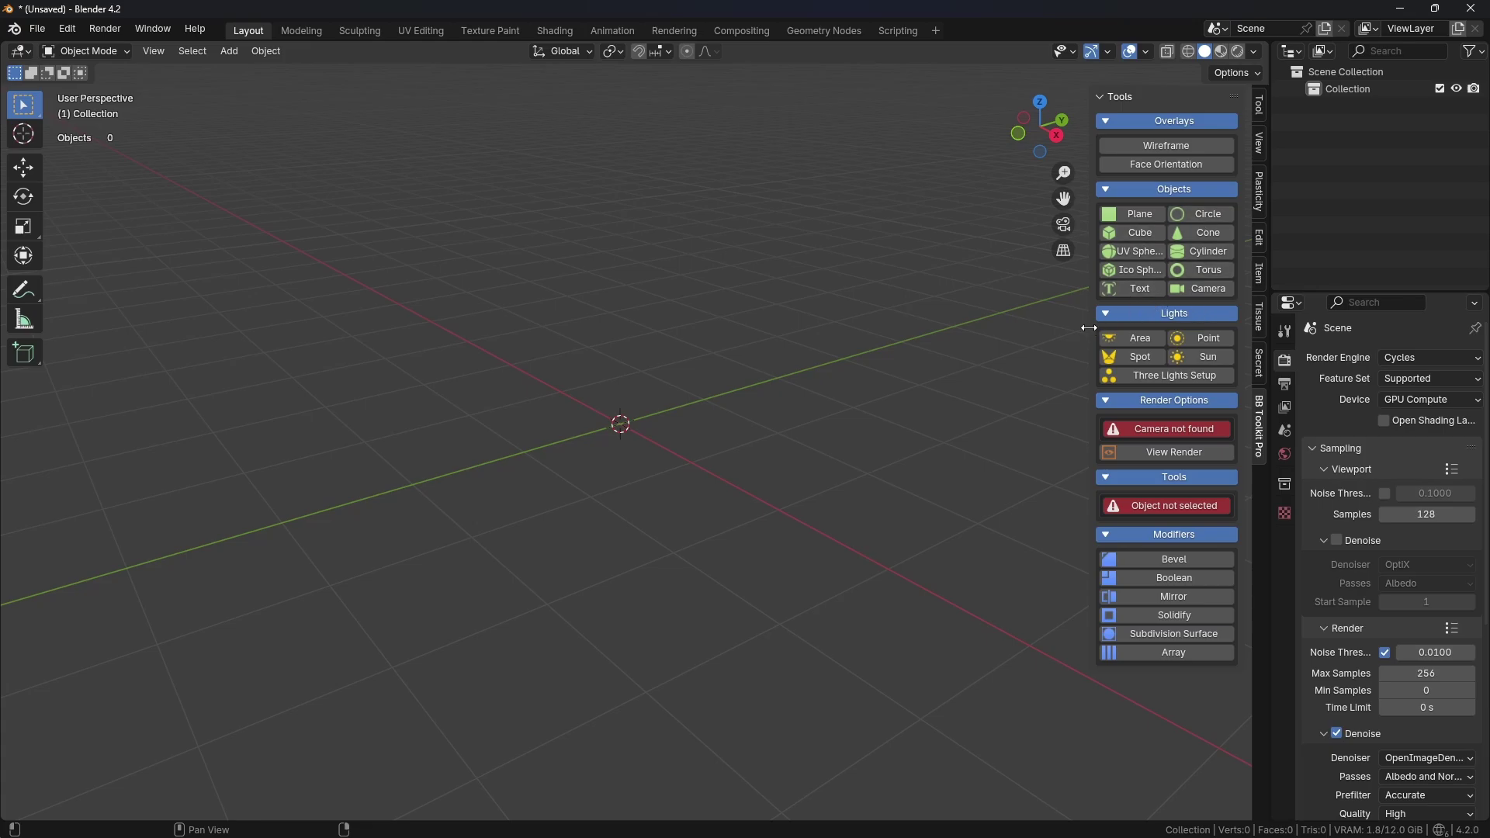
pyautogui.moveTo(1089, 328); pyautogui.dragTo(1043, 329)
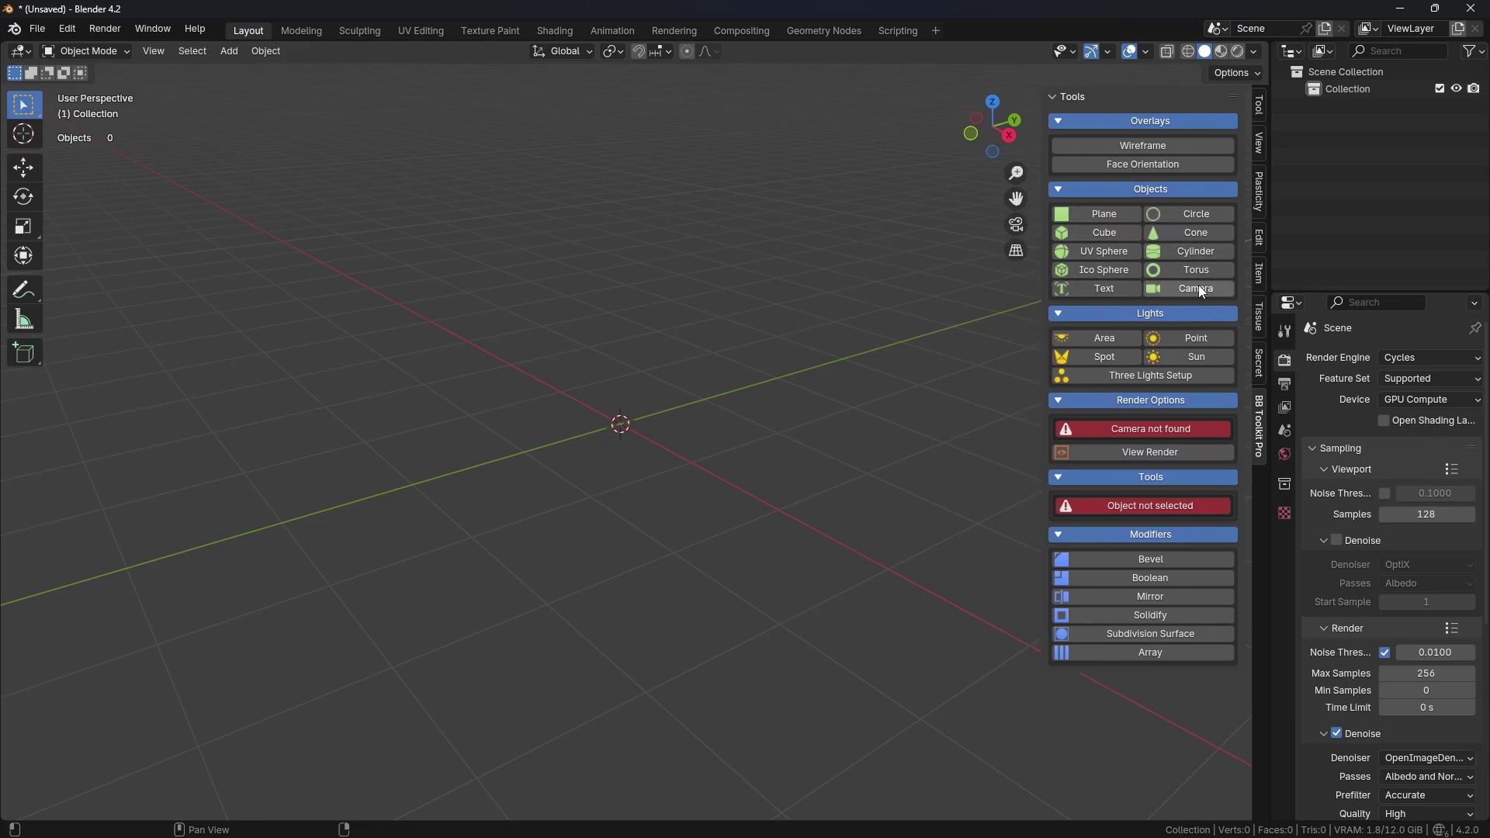
pyautogui.click(826, 365)
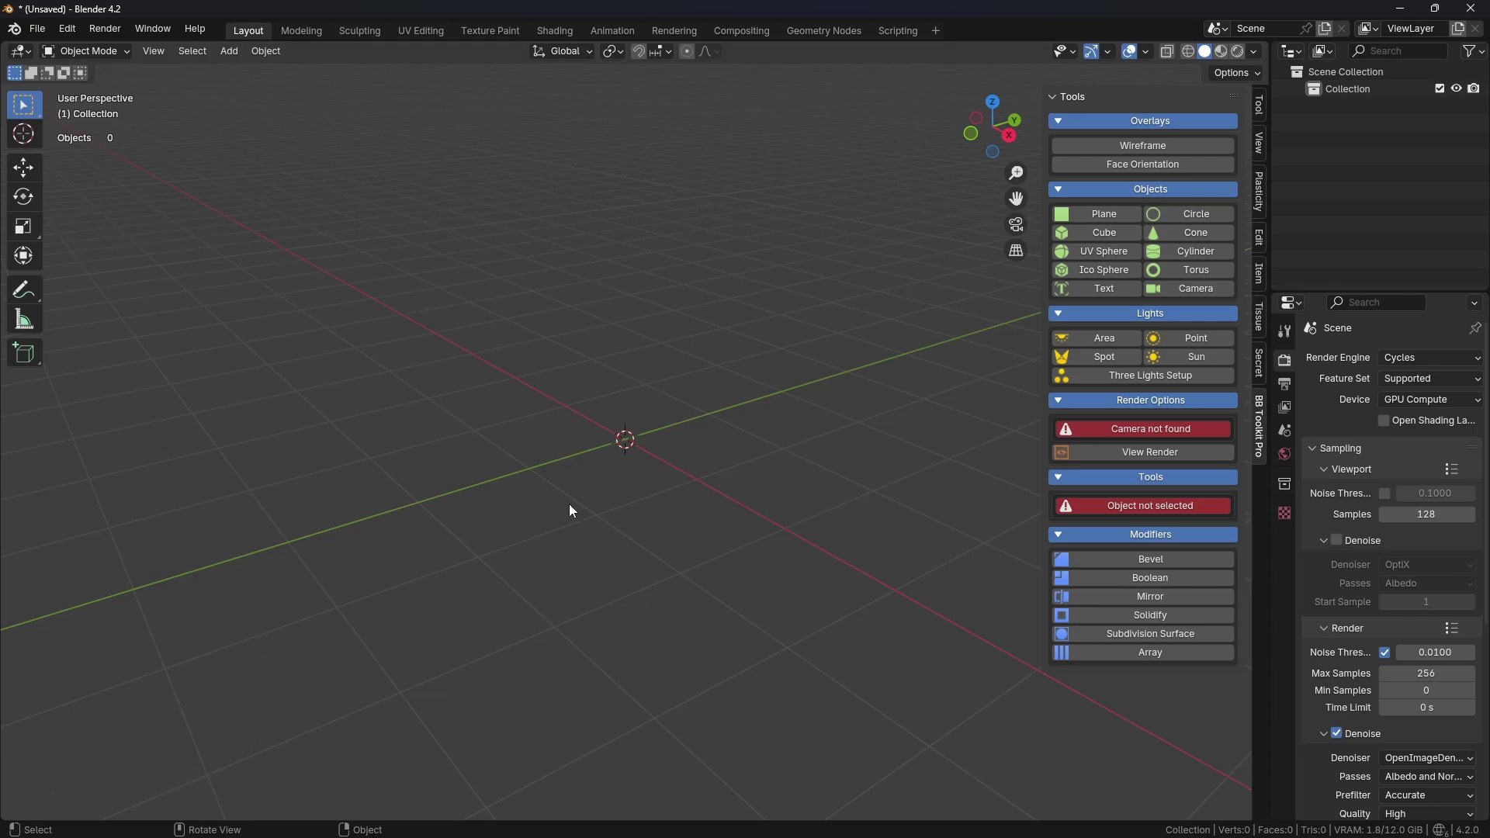
pyautogui.hotkey('shift', 'a')
pyautogui.moveTo(485, 503)
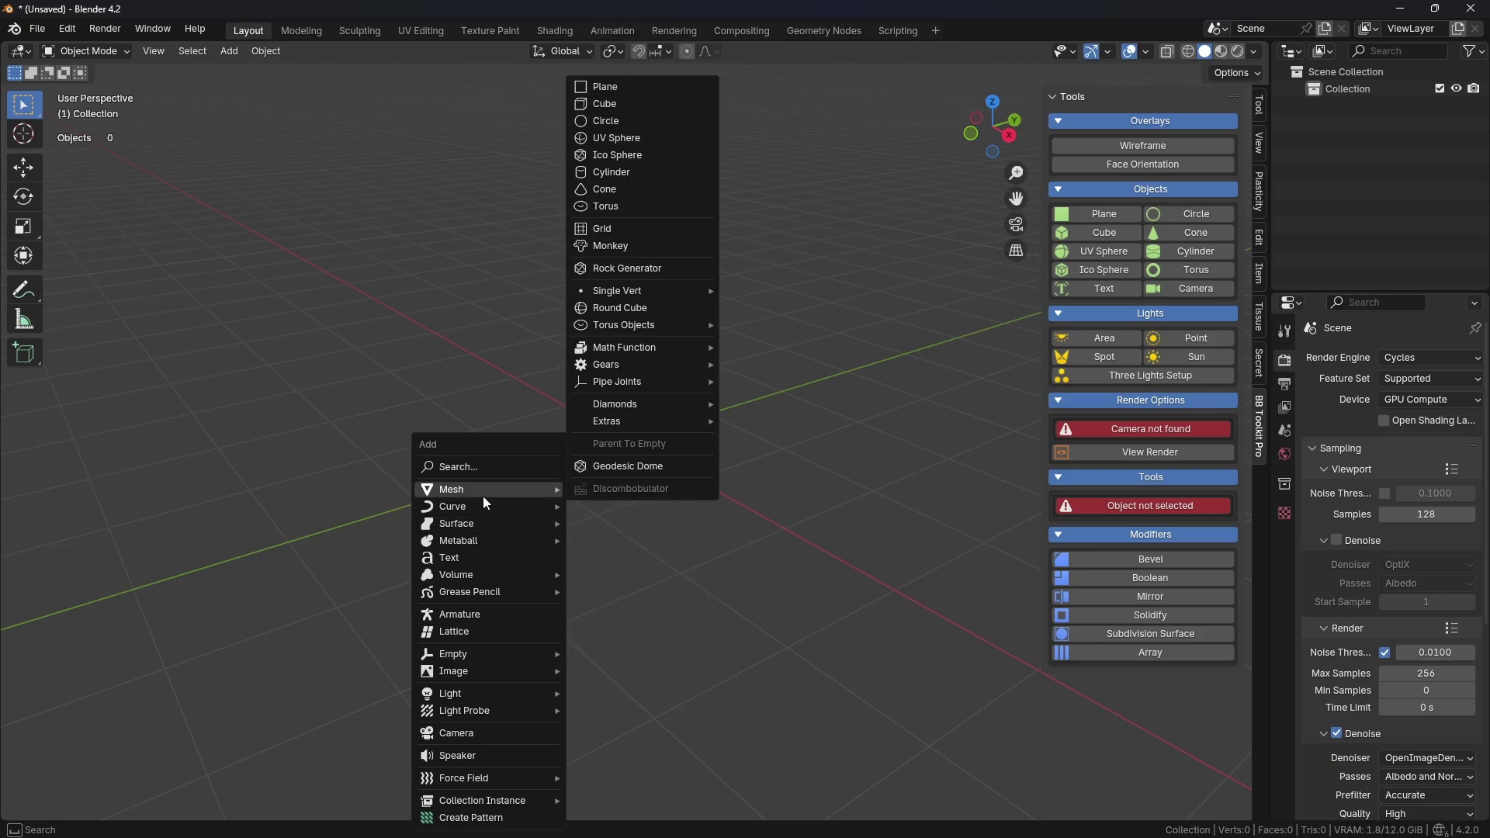
pyautogui.click(646, 104)
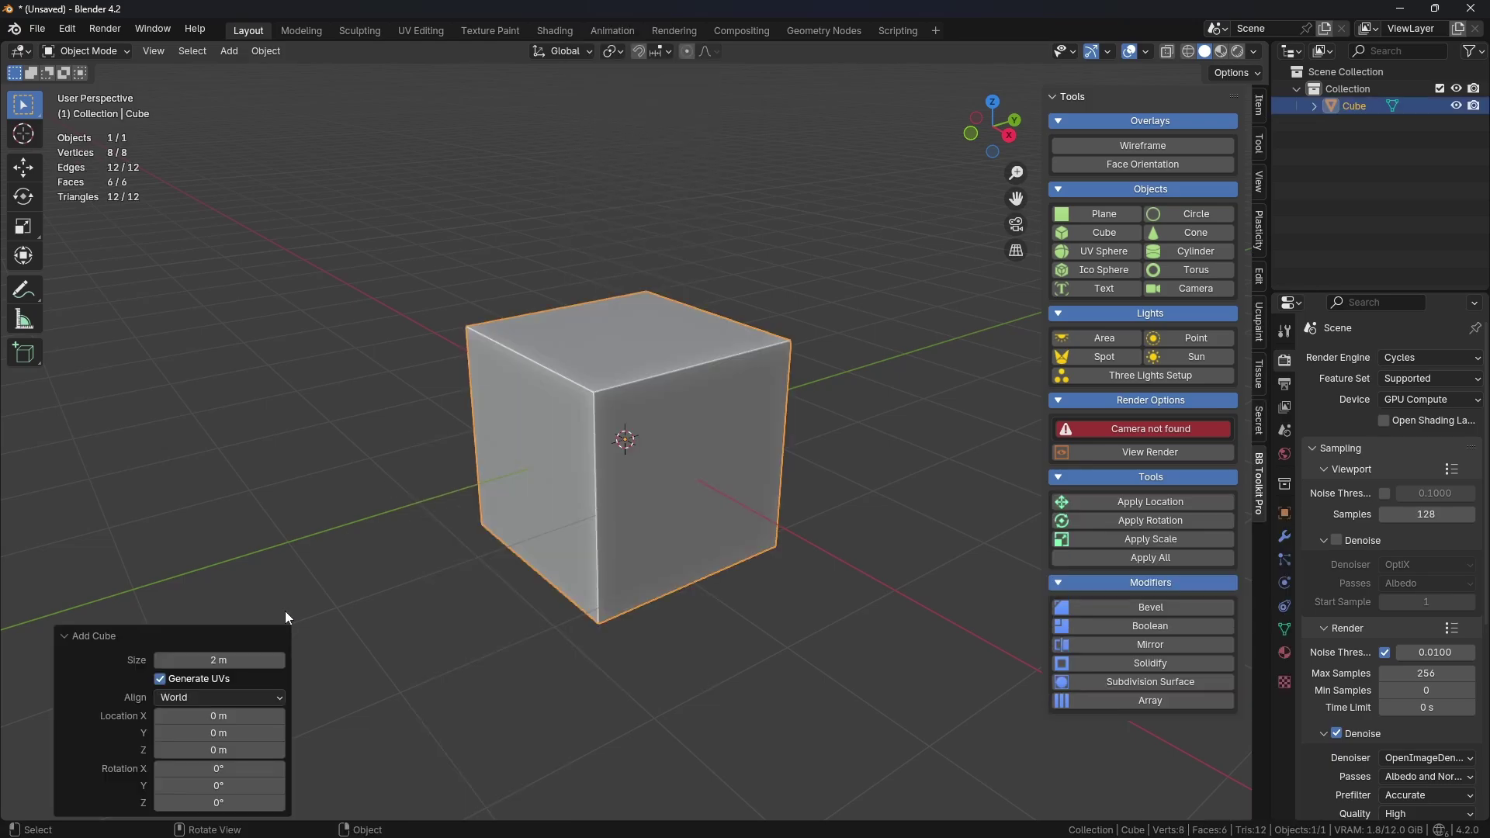
pyautogui.click(119, 639)
pyautogui.click(99, 810)
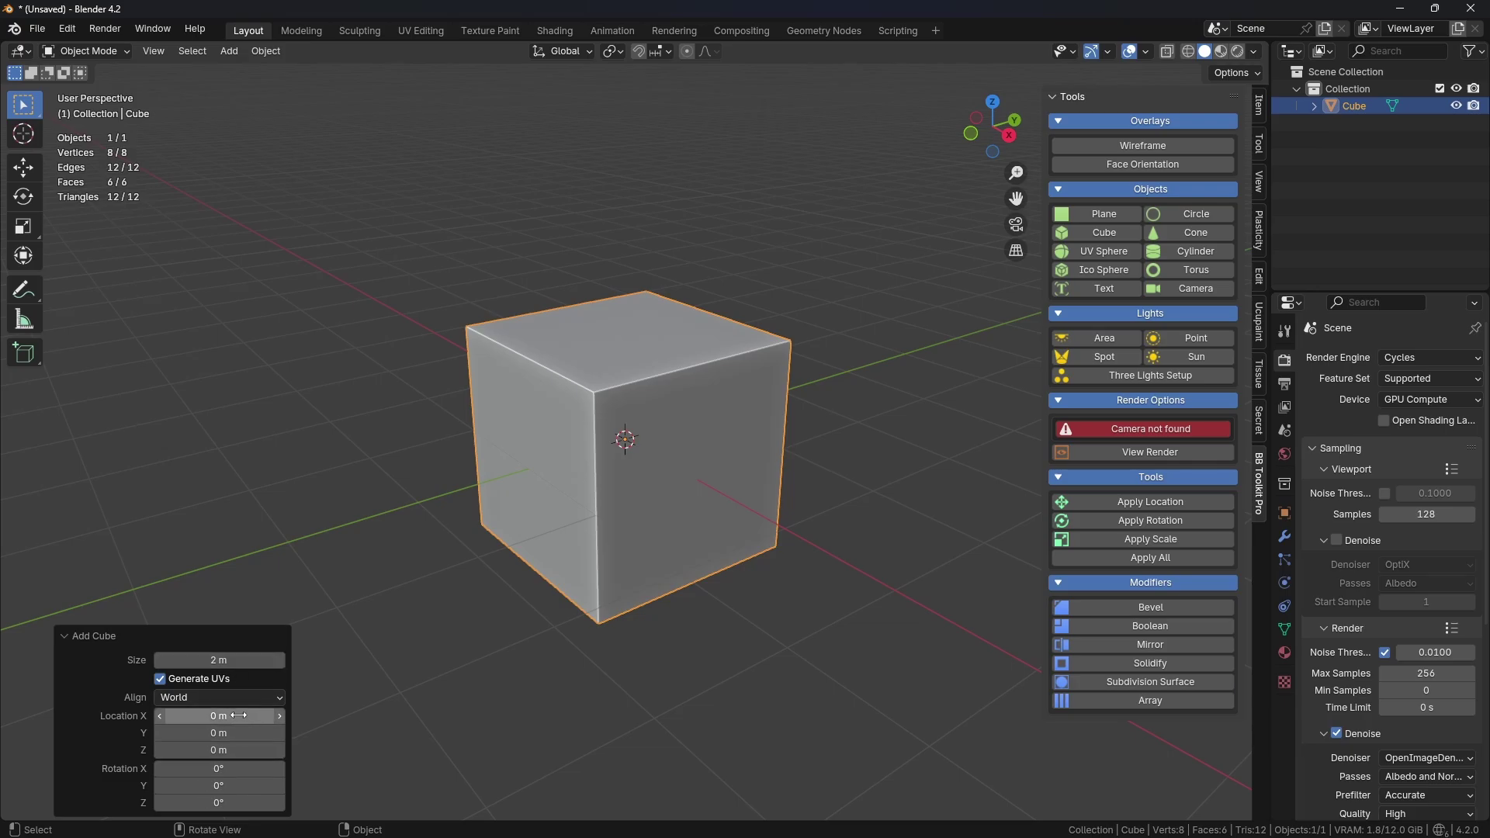
pyautogui.moveTo(221, 716); pyautogui.dragTo(355, 233)
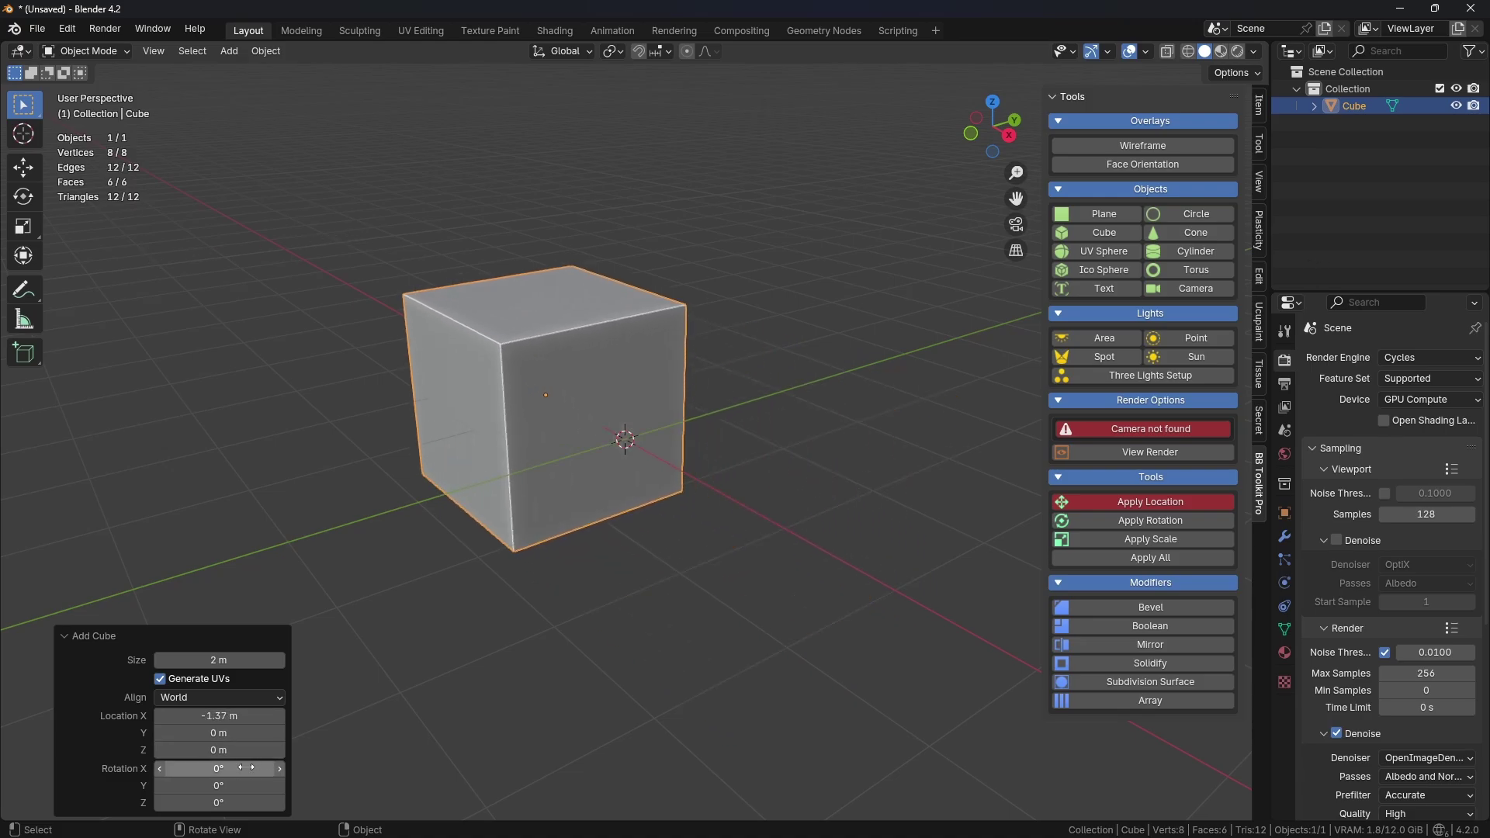
pyautogui.moveTo(219, 769); pyautogui.dragTo(333, 242)
pyautogui.click(220, 698)
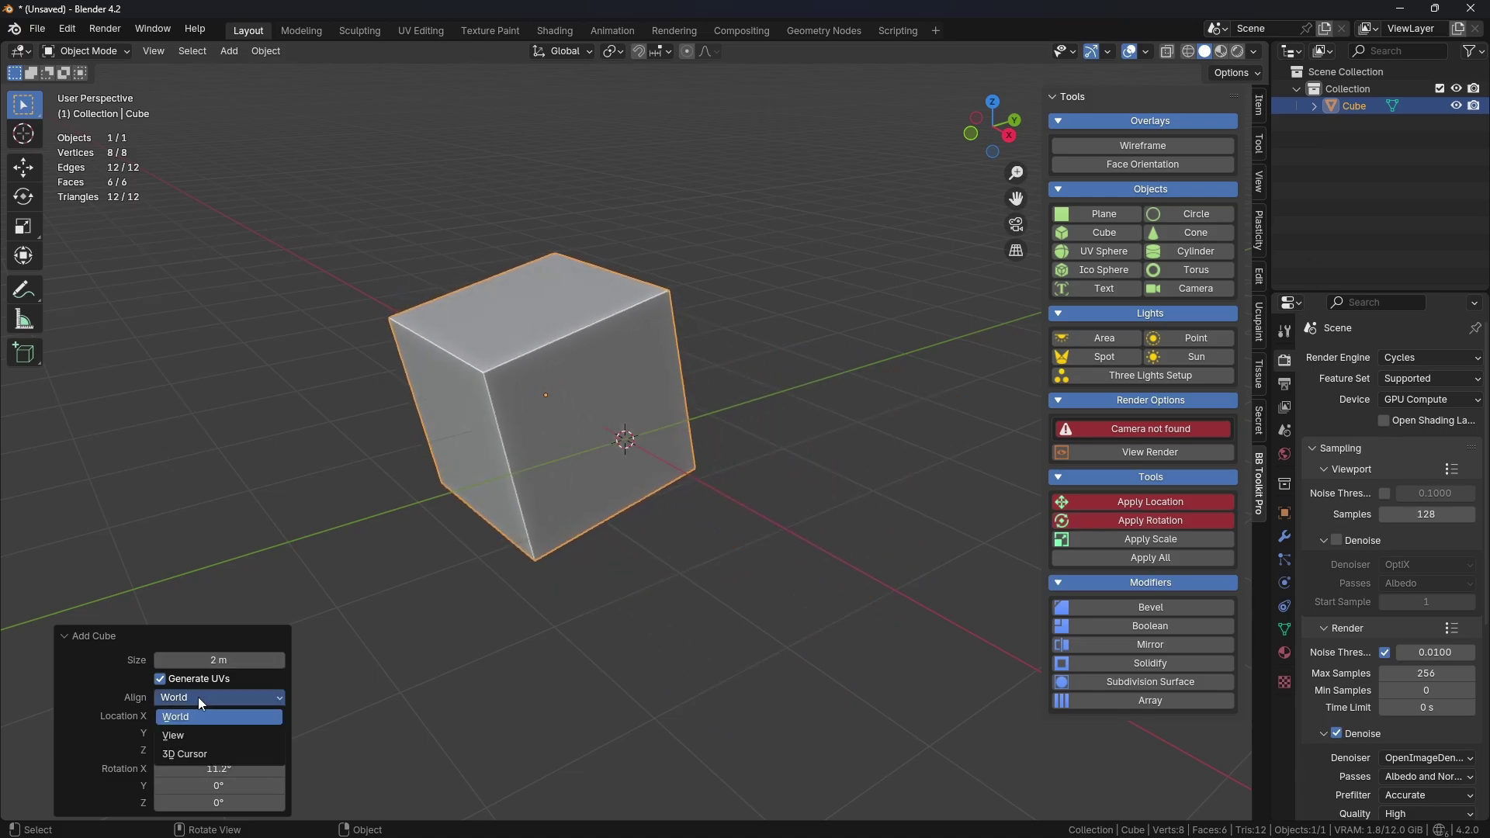
pyautogui.click(190, 742)
pyautogui.moveTo(233, 661); pyautogui.dragTo(256, 705)
pyautogui.click(528, 658)
pyautogui.click(574, 442)
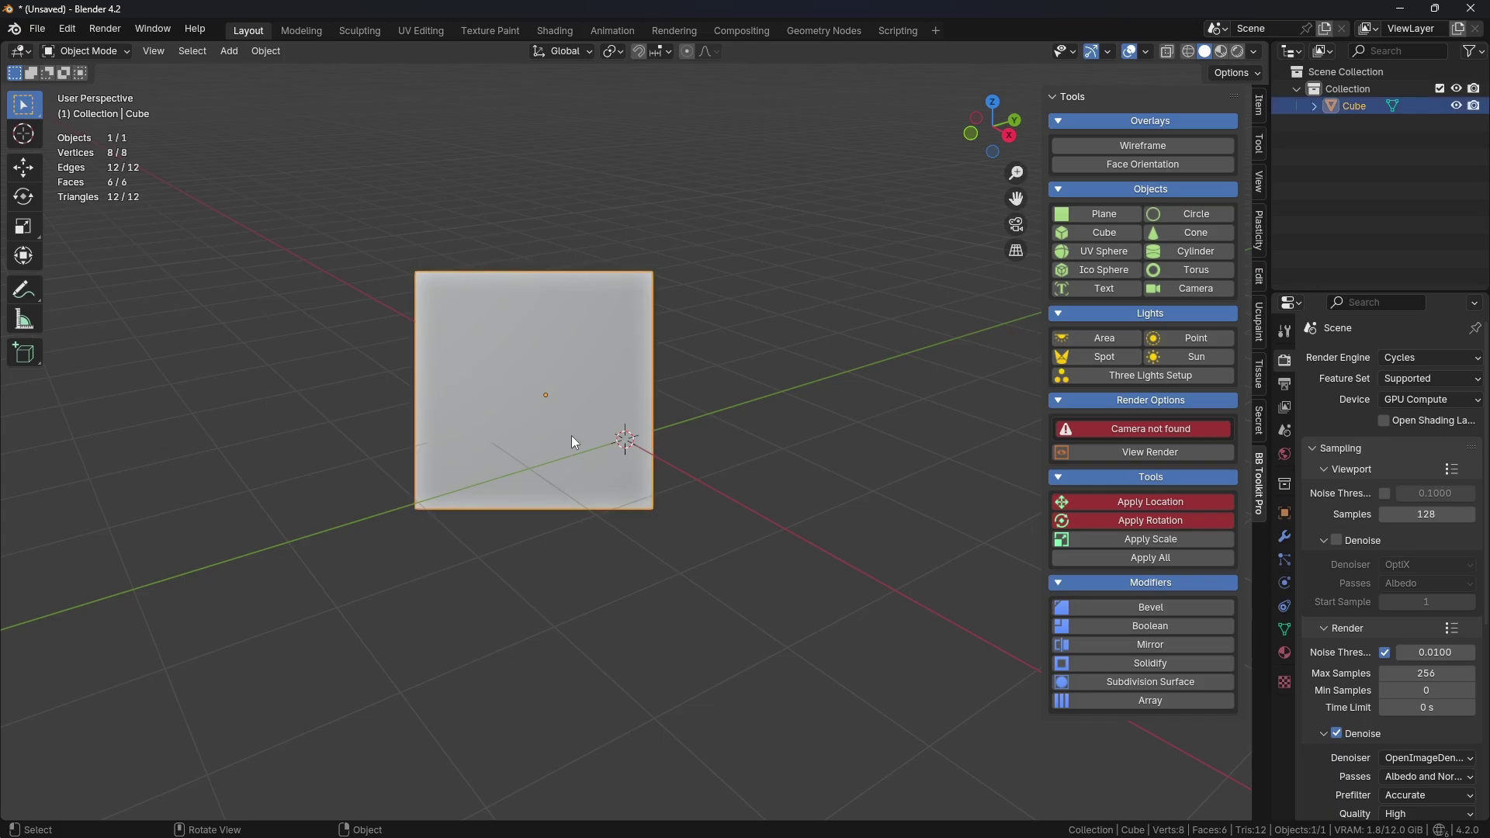
pyautogui.press('Delete')
pyautogui.moveTo(716, 369); pyautogui.dragTo(703, 461, button='middle')
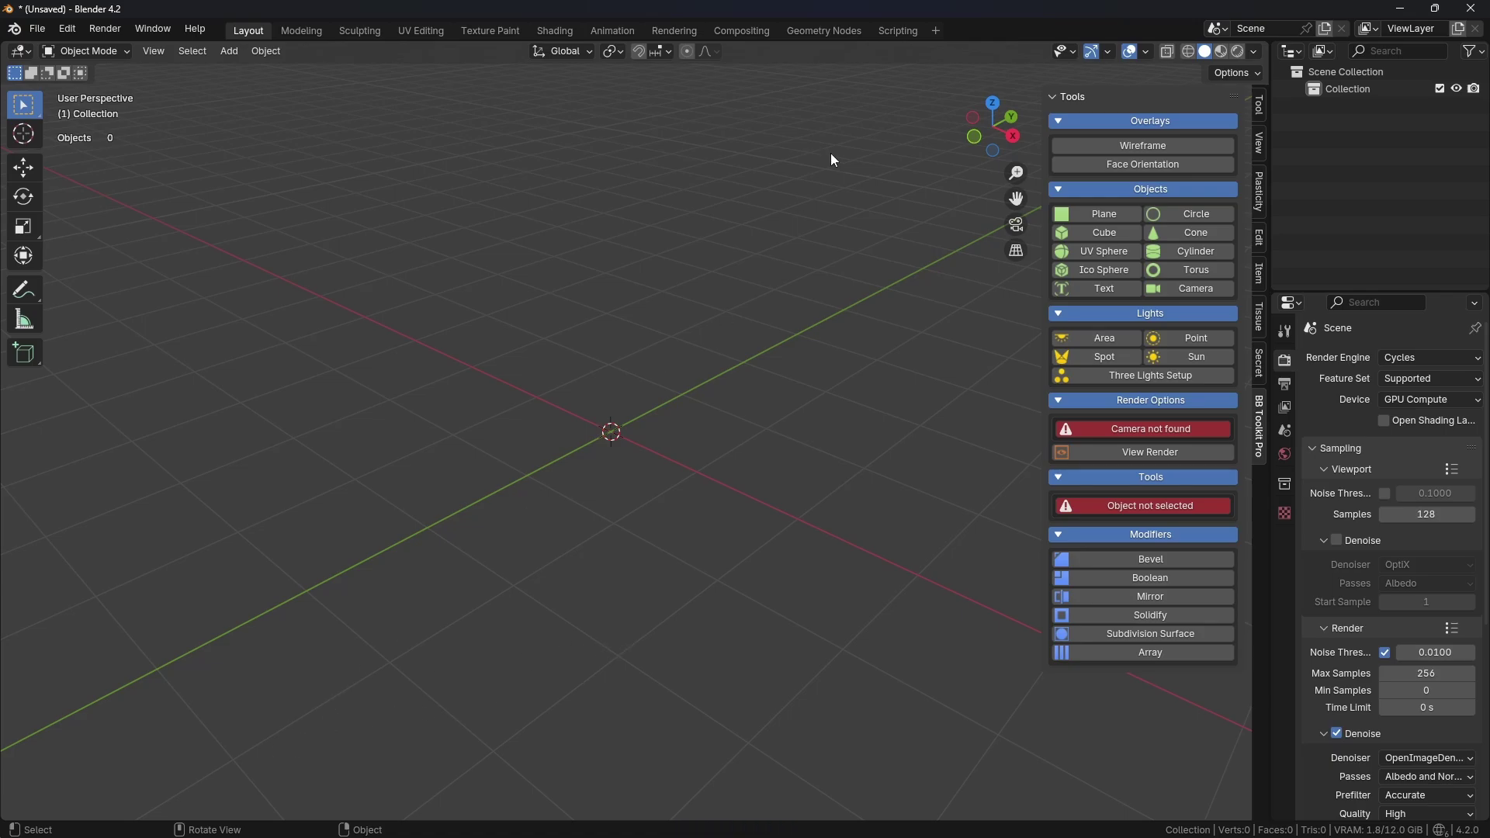
# - Add toolkit cubes, shifting one to X -0.46 m, and delete each
pyautogui.click(1102, 233)
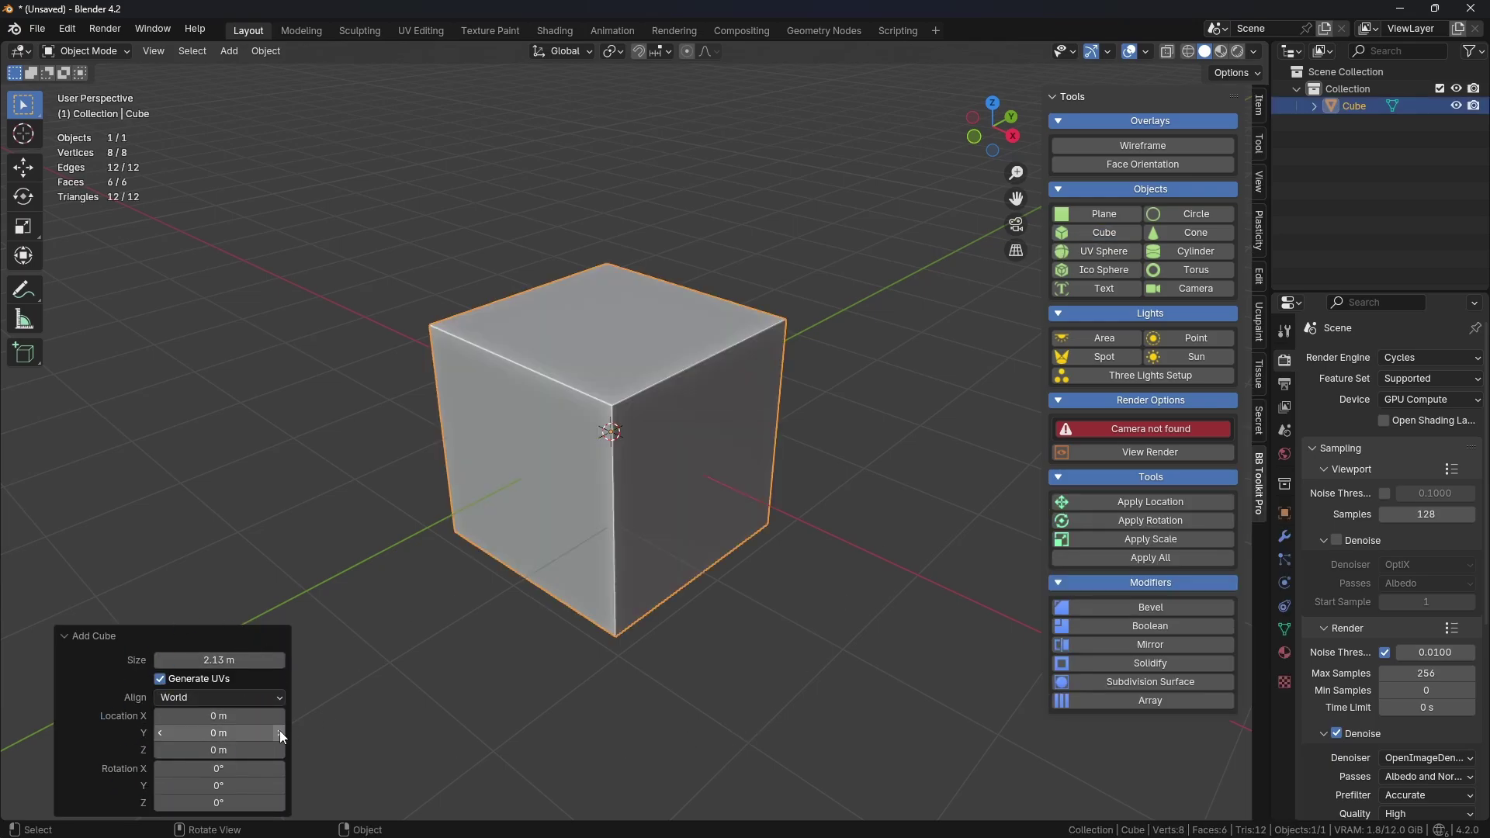
pyautogui.moveTo(206, 719)
pyautogui.mouseDown()
pyautogui.moveTo(155, 720)
pyautogui.moveTo(179, 719)
pyautogui.mouseUp()
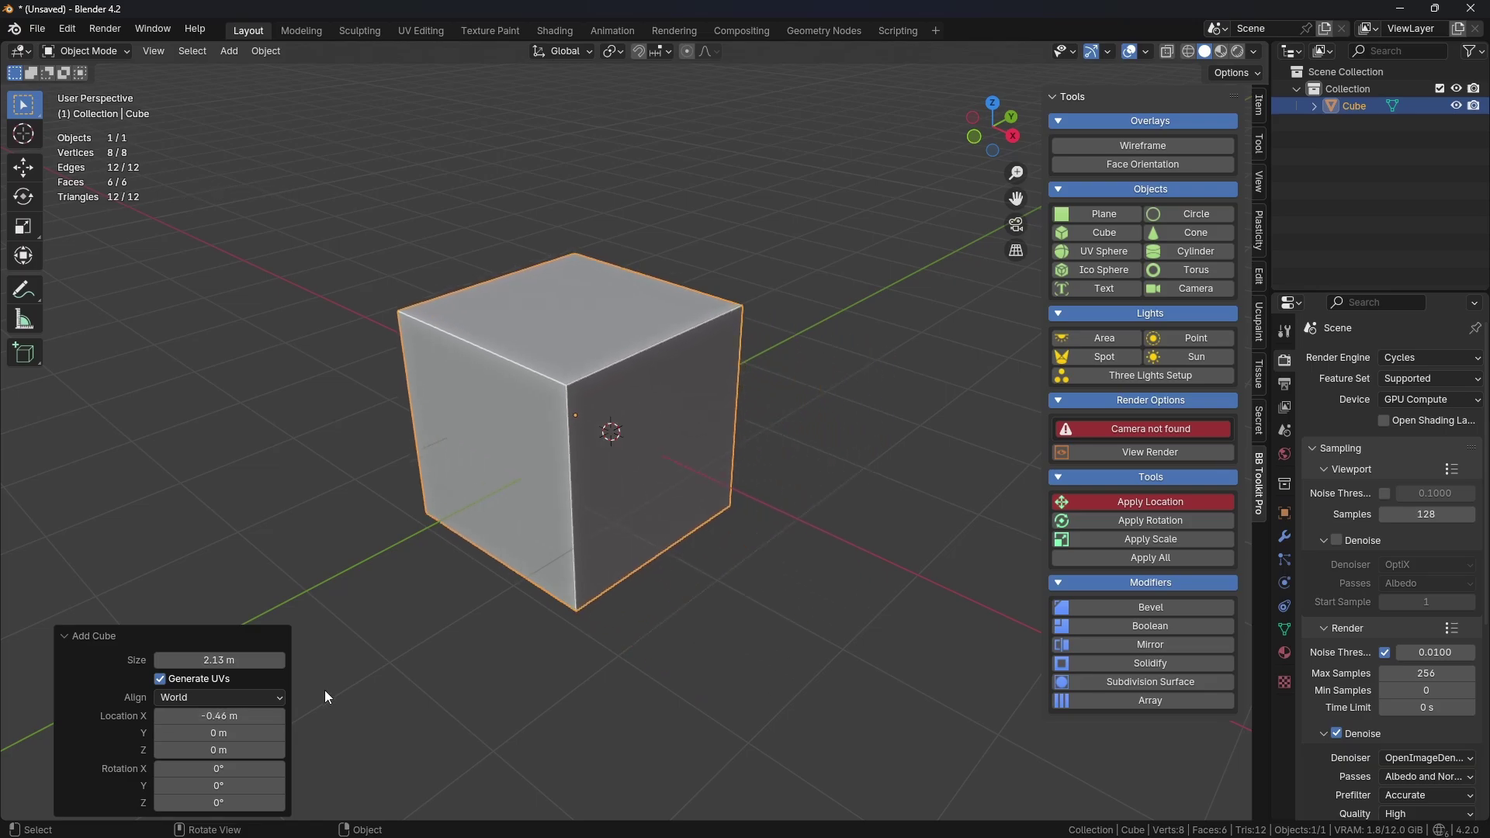
pyautogui.click(490, 655)
pyautogui.click(608, 356)
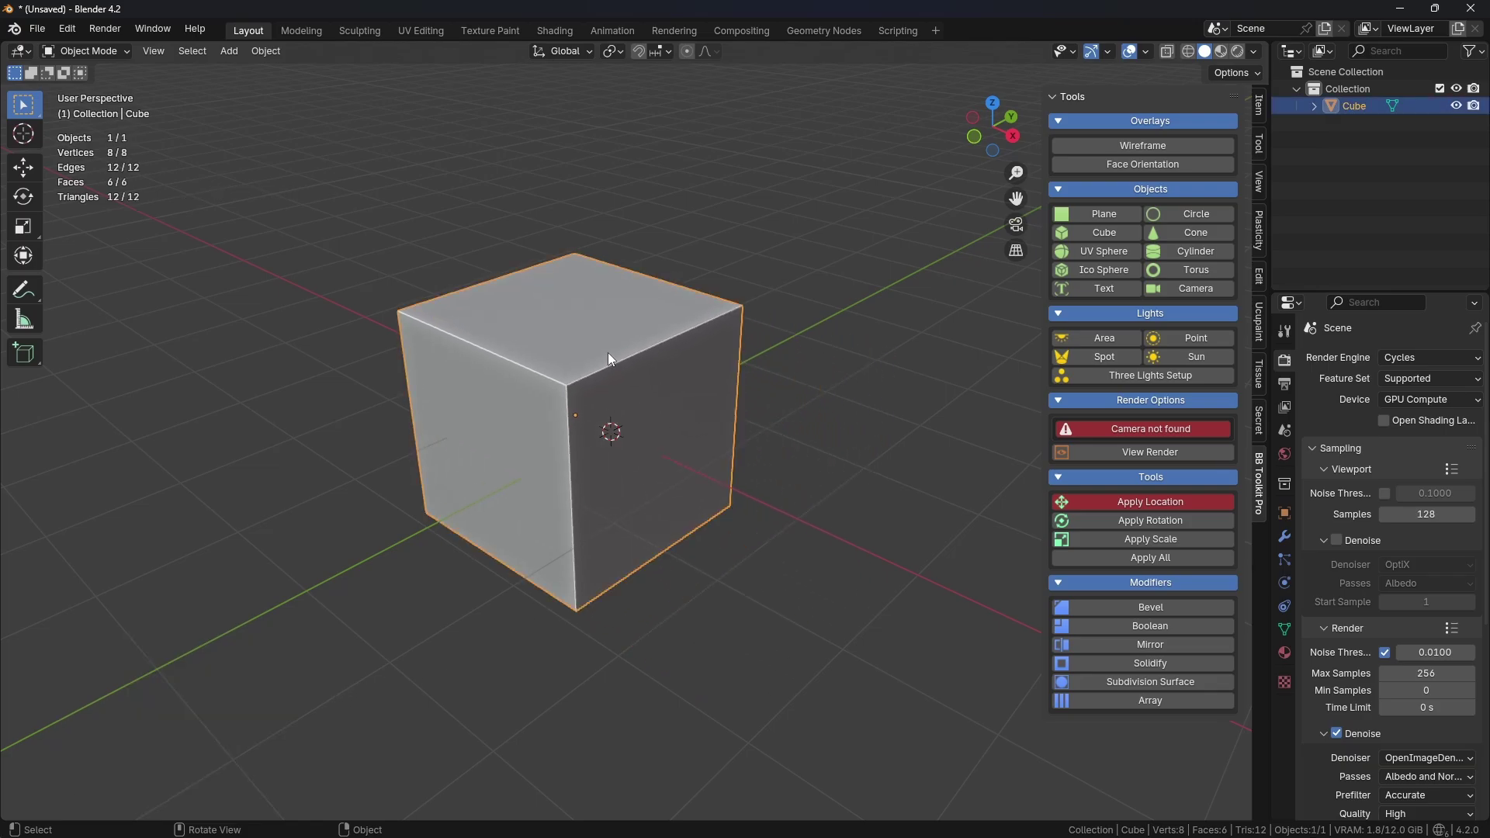
pyautogui.press('Delete')
pyautogui.click(1107, 232)
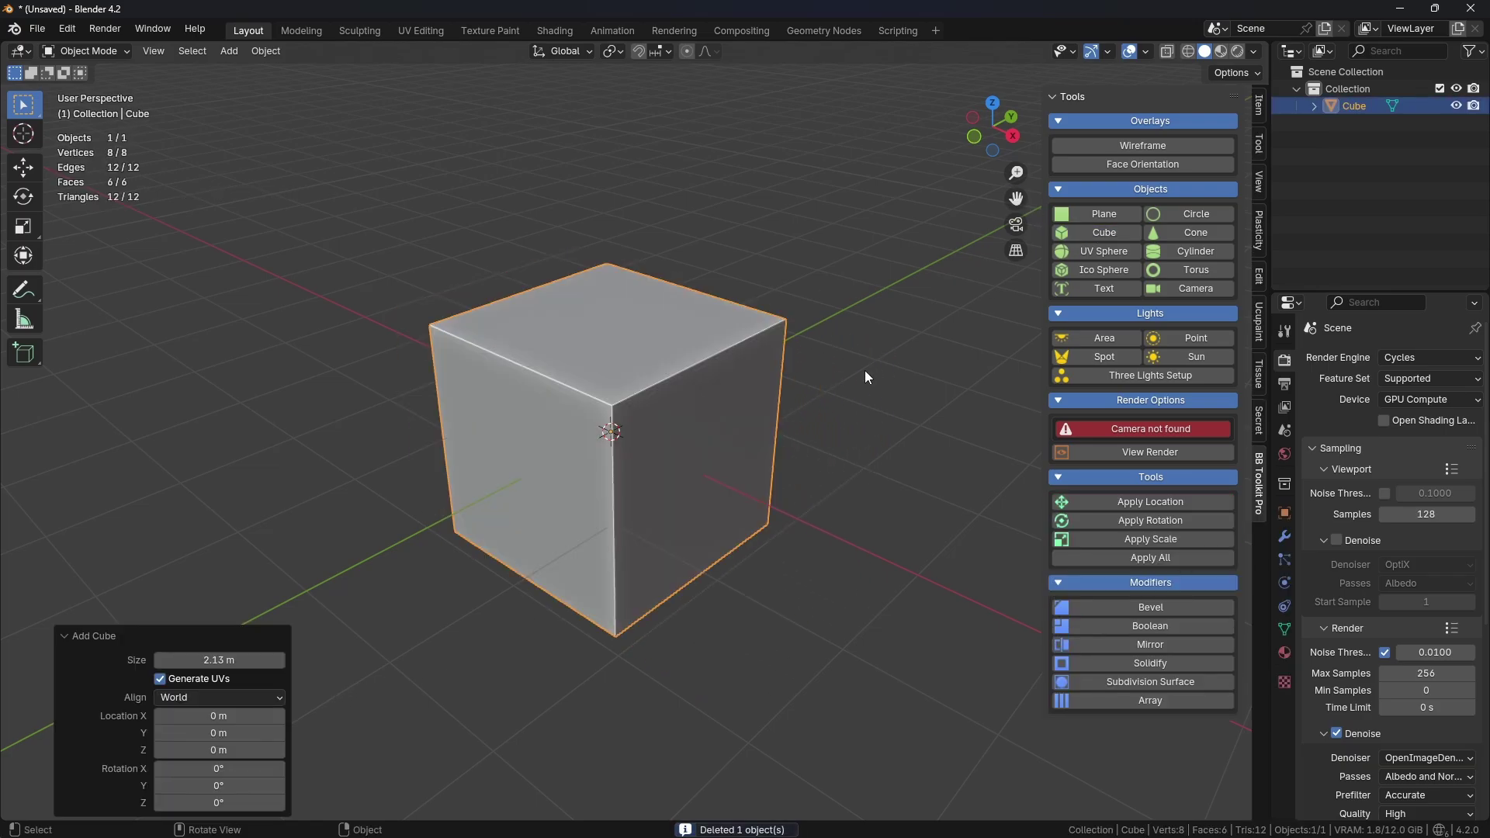
pyautogui.click(642, 422)
pyautogui.press('Delete')
# - Add a cone with fewer sides and a cylinder, deleting both
pyautogui.click(1188, 233)
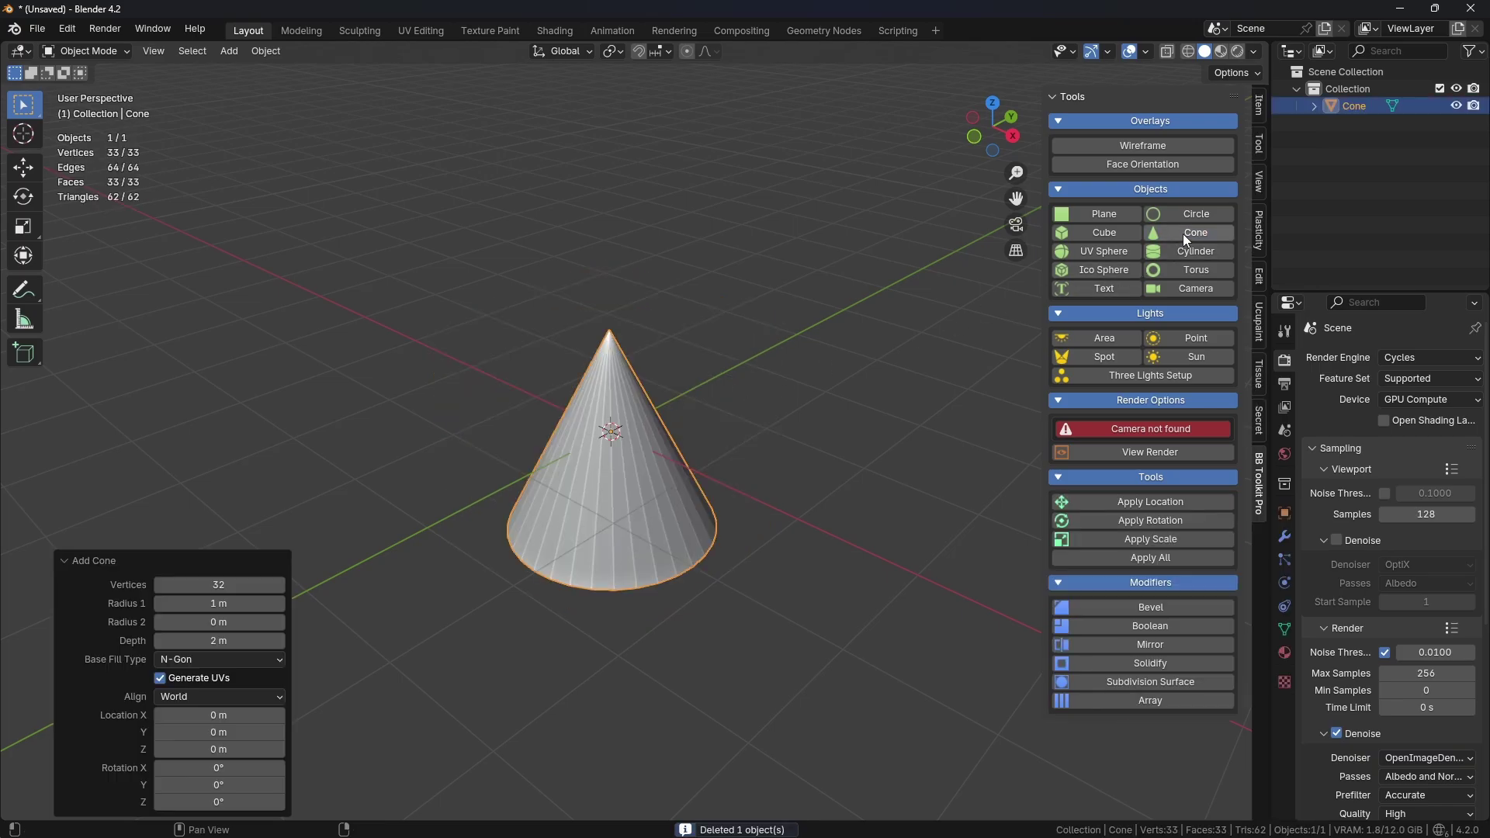
pyautogui.moveTo(172, 587)
pyautogui.mouseDown()
pyautogui.moveTo(125, 587)
pyautogui.moveTo(194, 587)
pyautogui.mouseUp()
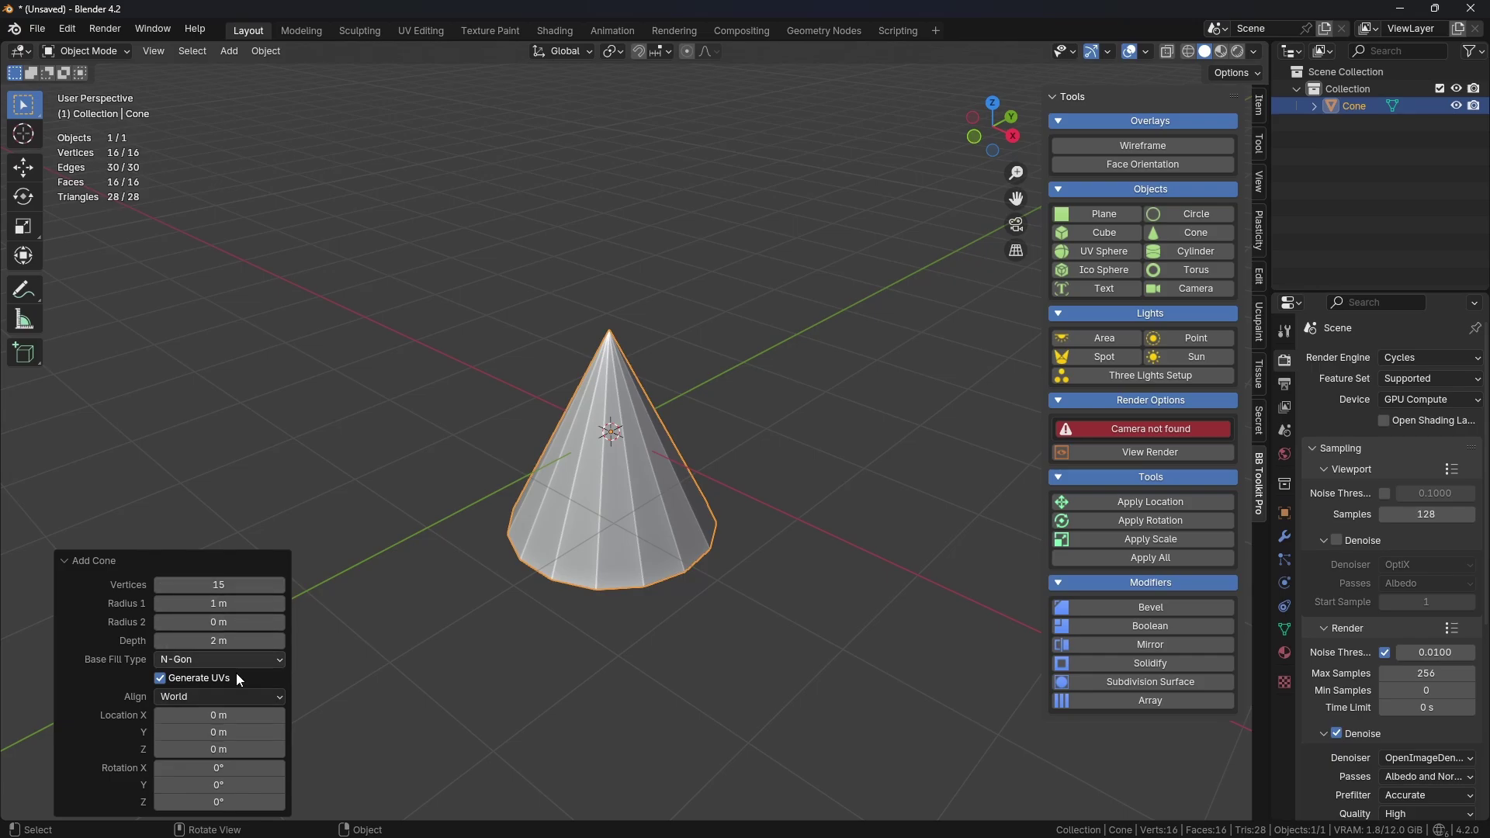
pyautogui.press('Delete')
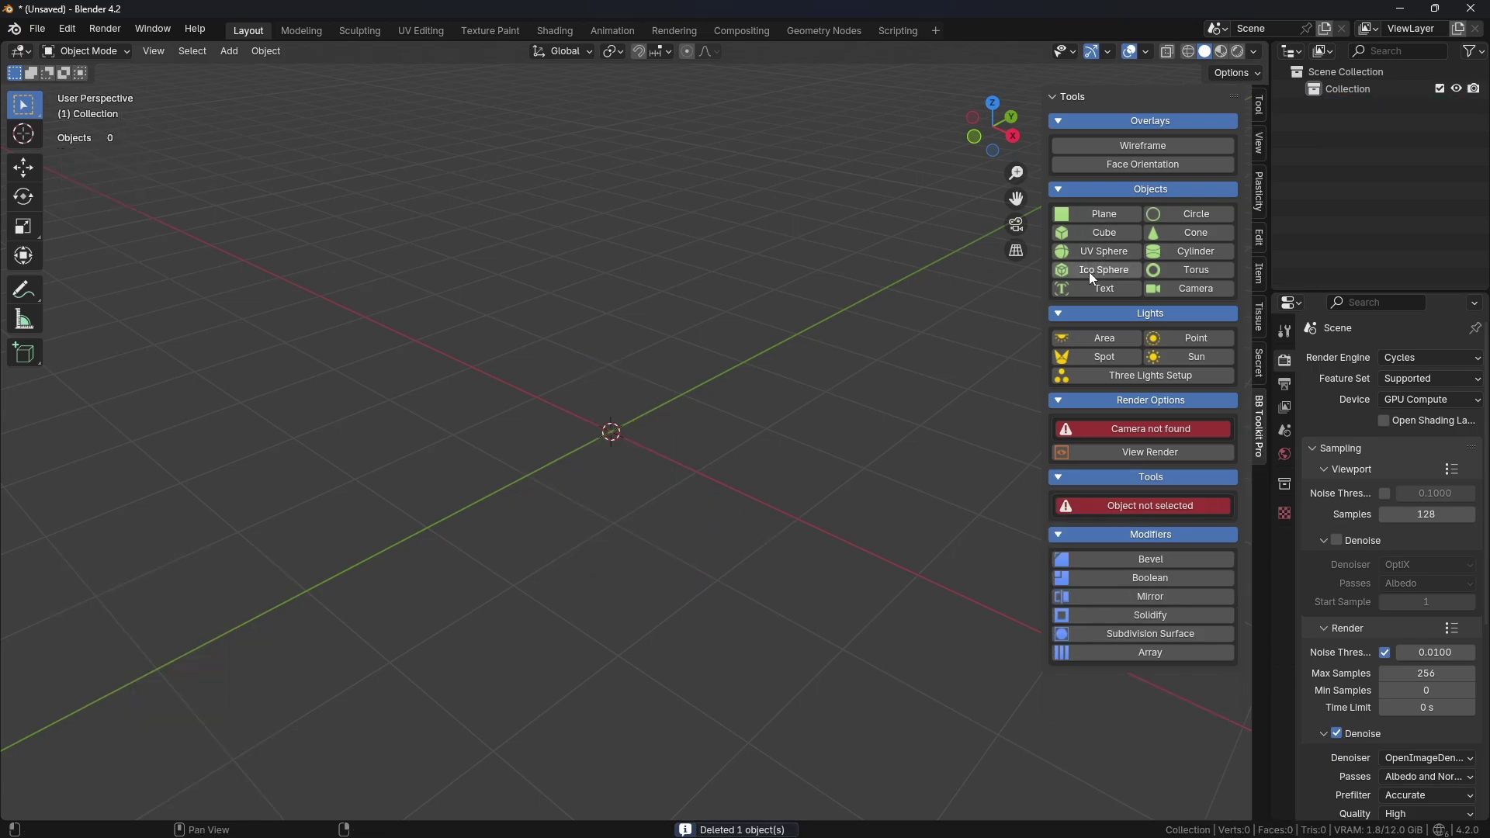
pyautogui.click(1178, 250)
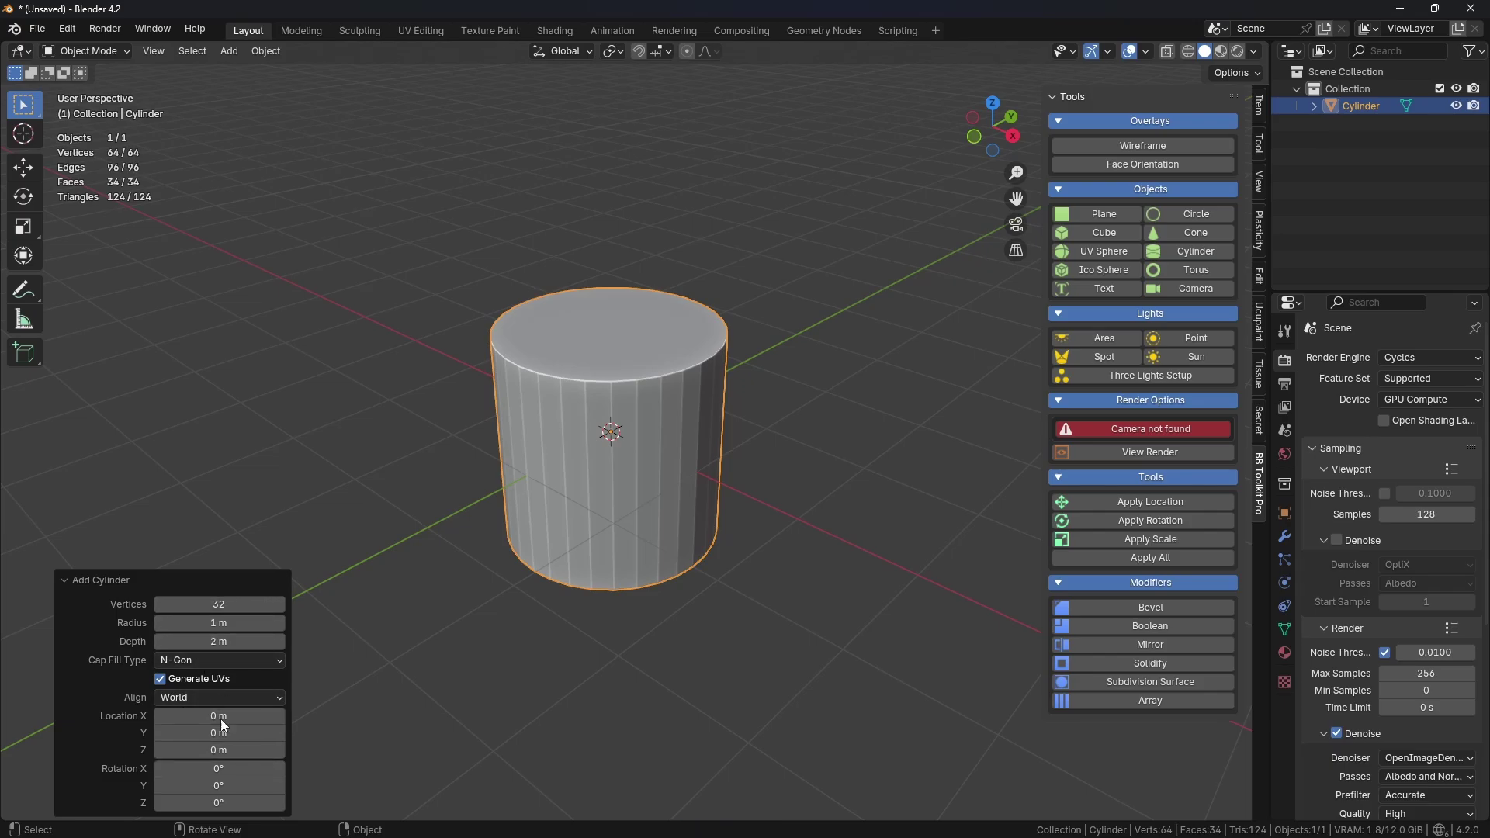
pyautogui.click(628, 441)
pyautogui.press('Delete')
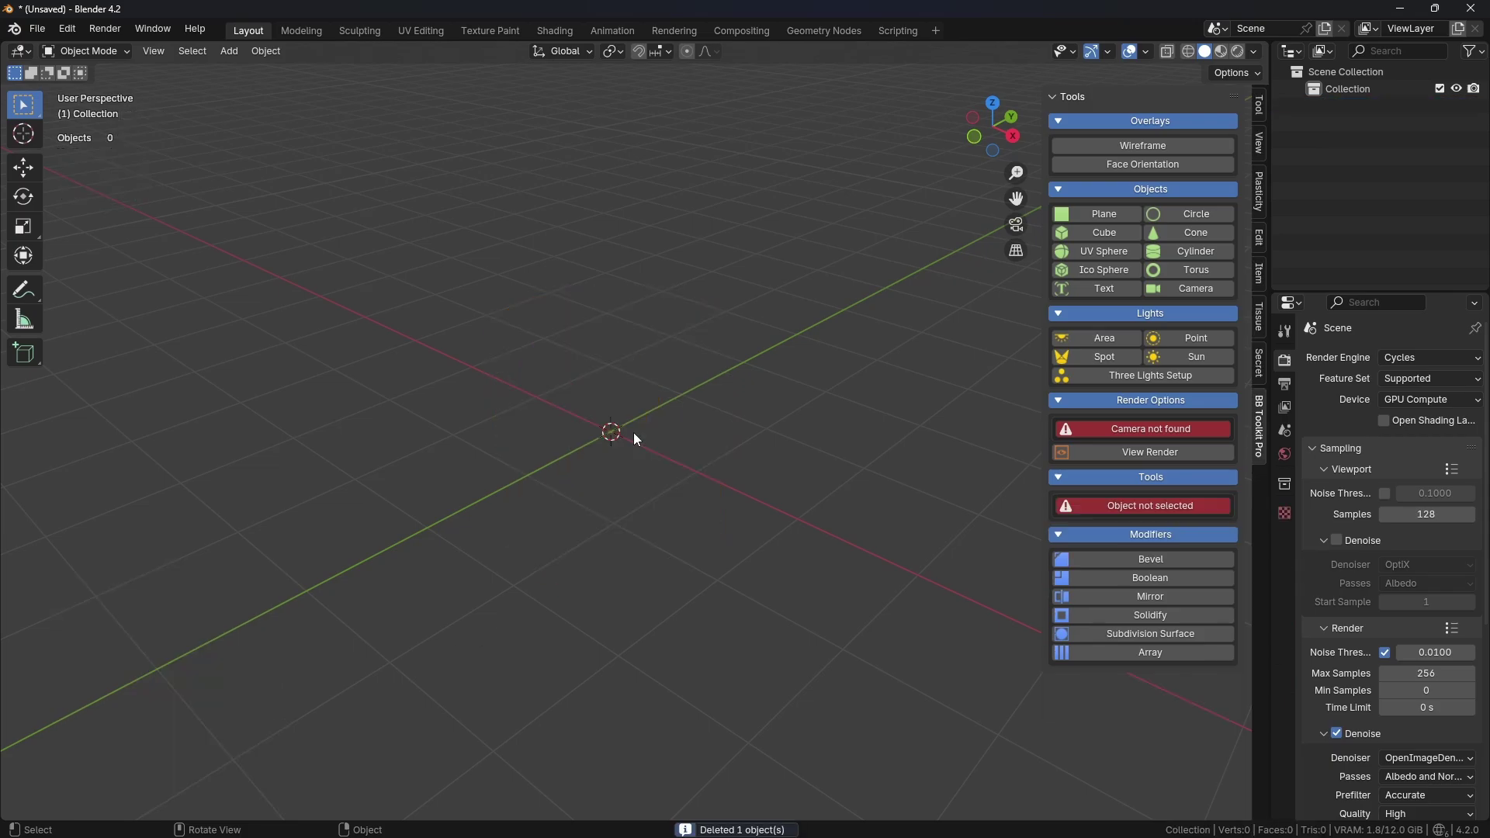
# - Add an ico sphere with 2 subdivisions and 1 m radius at the origin
pyautogui.click(1104, 270)
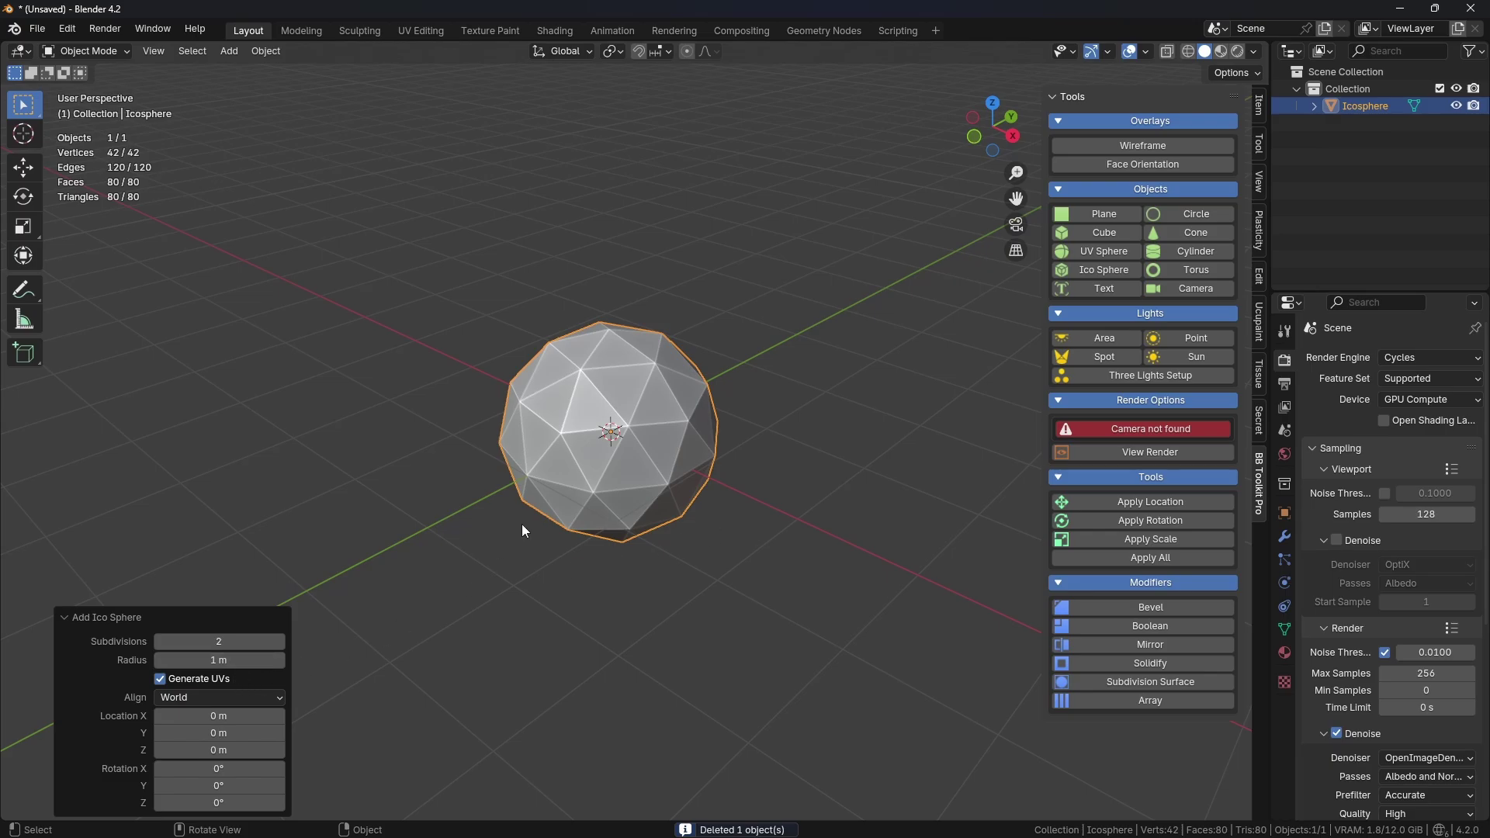
pyautogui.click(388, 610)
pyautogui.click(626, 429)
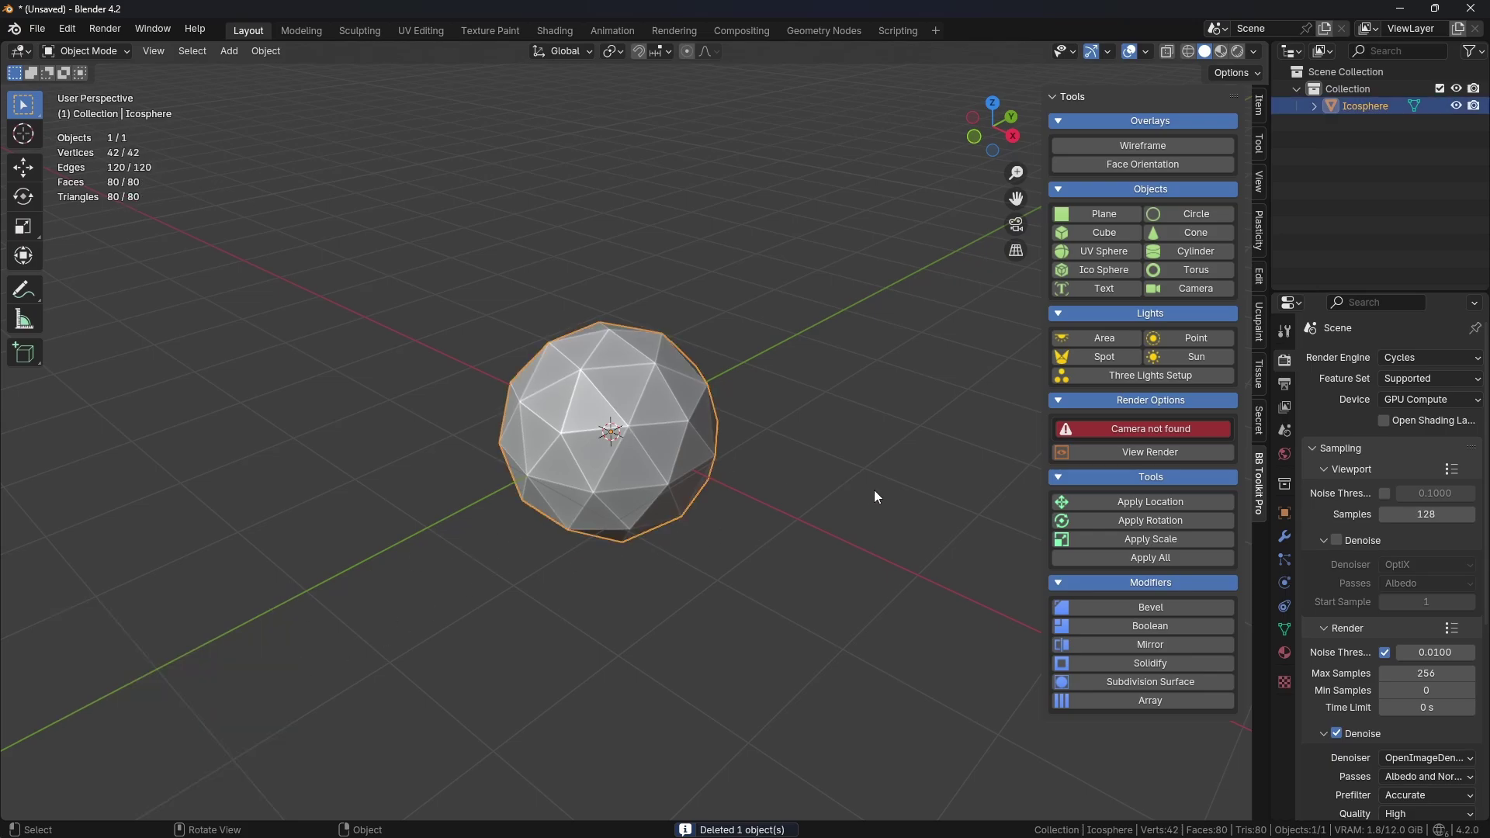